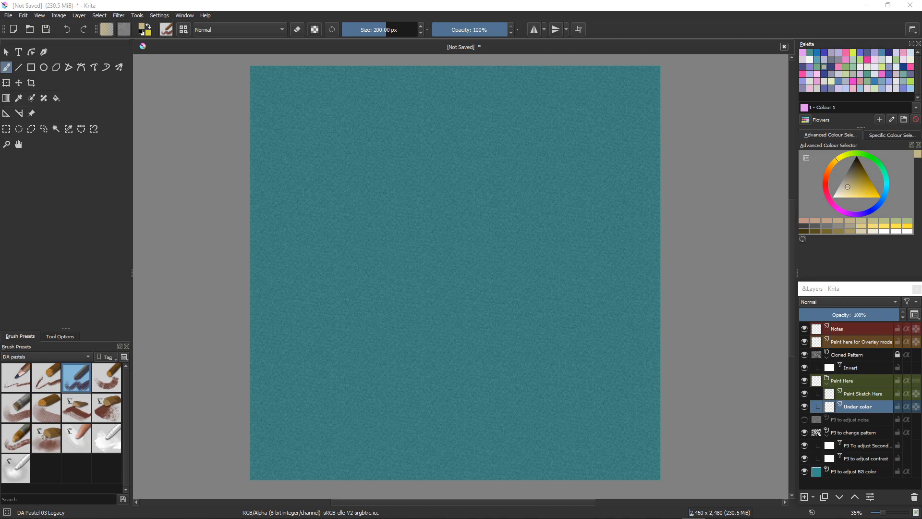
scroll(491, 244, "up", 4)
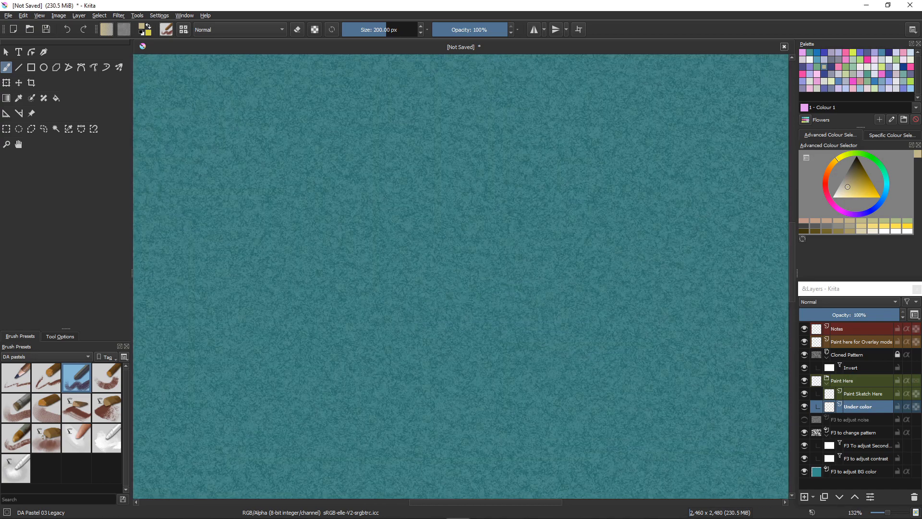
scroll(488, 240, "down", 5)
scroll(488, 241, "up", 2)
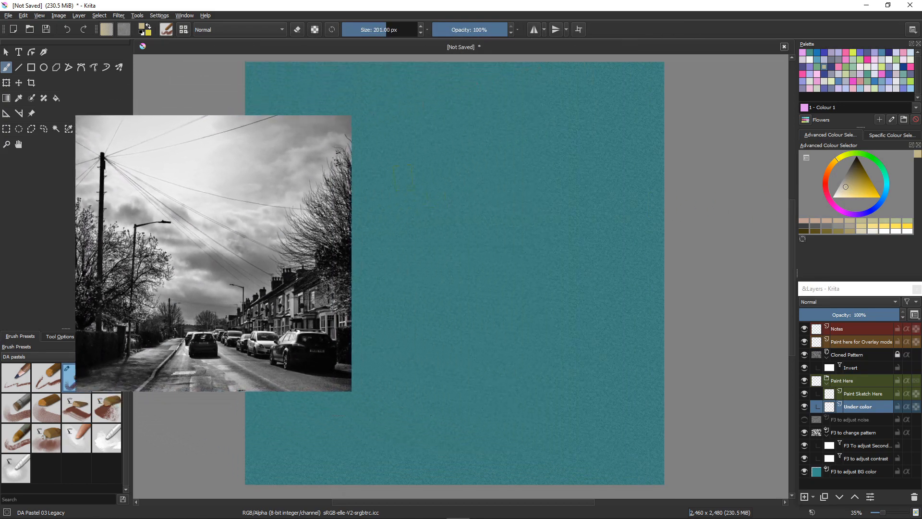
Enlarge the pastel brush to 342 px and lay broad beige strokes in the upper-left sky on the Under color layer
key("bracketright")
key("bracketright")
key("bracketright")
key("bracketright")
key("bracketright")
key("bracketright")
key("bracketright")
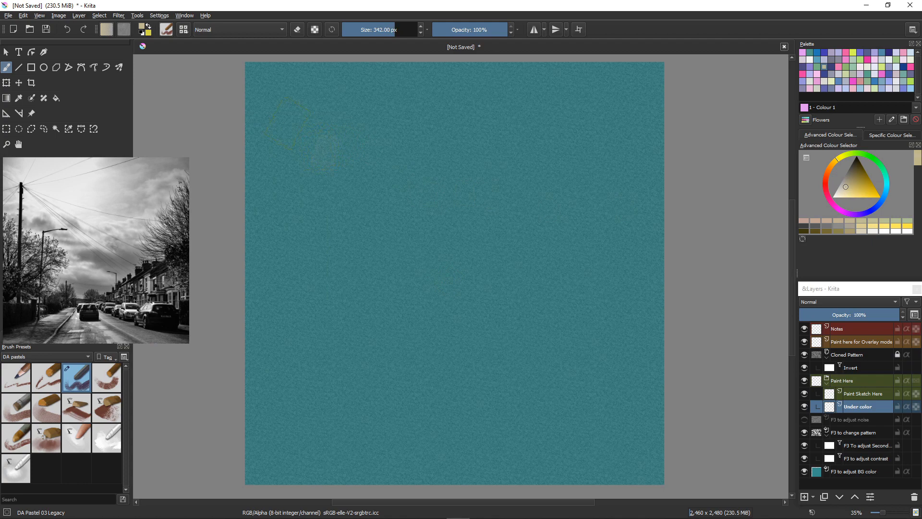
mouse_move(287, 123)
left_mouse_down()
mouse_move(362, 175)
mouse_move(353, 153)
left_mouse_up()
left_click_drag(287, 89, 360, 127)
left_click_drag(283, 65, 420, 100)
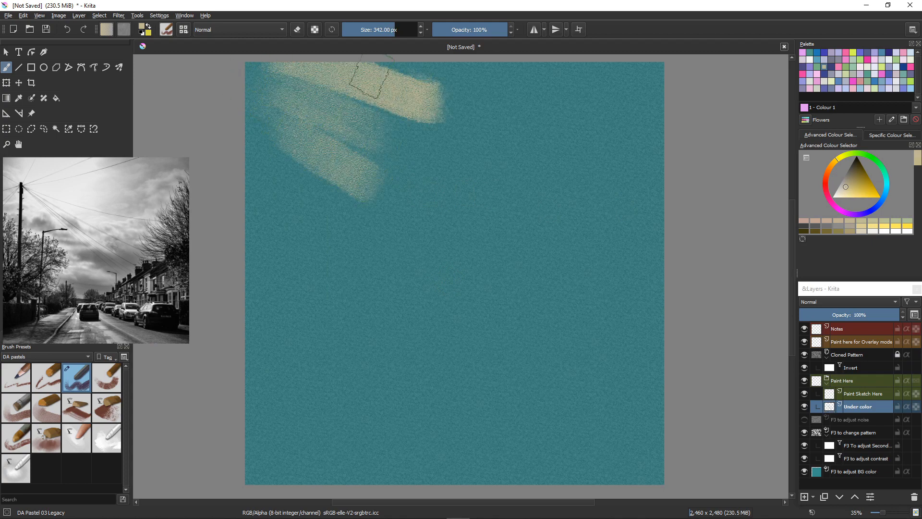
Extend the beige sky with overlapping diagonal strokes across the canvas's top centre and upper-right area
left_click_drag(369, 77, 457, 89)
left_click_drag(543, 70, 365, 159)
mouse_move(494, 91)
left_mouse_down()
mouse_move(415, 114)
mouse_move(391, 77)
left_mouse_up()
mouse_move(581, 74)
left_mouse_down()
mouse_move(510, 113)
mouse_move(432, 176)
left_mouse_up()
left_click_drag(576, 130, 477, 238)
mouse_move(658, 115)
left_mouse_down()
mouse_move(573, 146)
mouse_move(543, 138)
left_mouse_up()
left_click_drag(648, 92, 566, 104)
left_click_drag(552, 190, 485, 252)
left_click_drag(644, 197, 530, 245)
left_click_drag(553, 141, 401, 231)
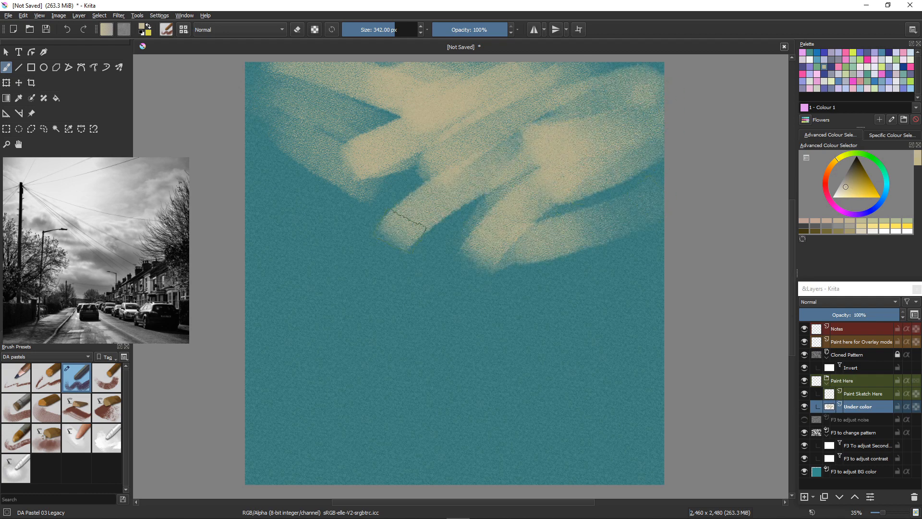
Carry the beige sky strokes down towards mid-canvas and diagonally in from the left edge
mouse_move(603, 69)
left_mouse_down()
mouse_move(558, 110)
mouse_move(597, 145)
mouse_move(671, 72)
mouse_move(598, 219)
mouse_move(516, 283)
left_mouse_up()
left_click_drag(482, 233, 432, 283)
left_click_drag(415, 214, 358, 267)
left_click_drag(519, 123, 451, 211)
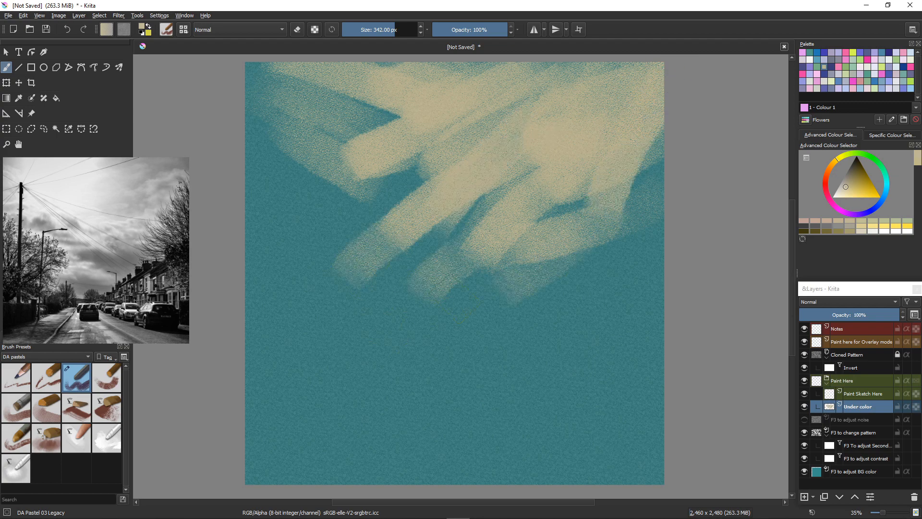
left_click_drag(300, 180, 413, 257)
mouse_move(252, 151)
left_mouse_down()
mouse_move(296, 209)
mouse_move(394, 277)
left_mouse_up()
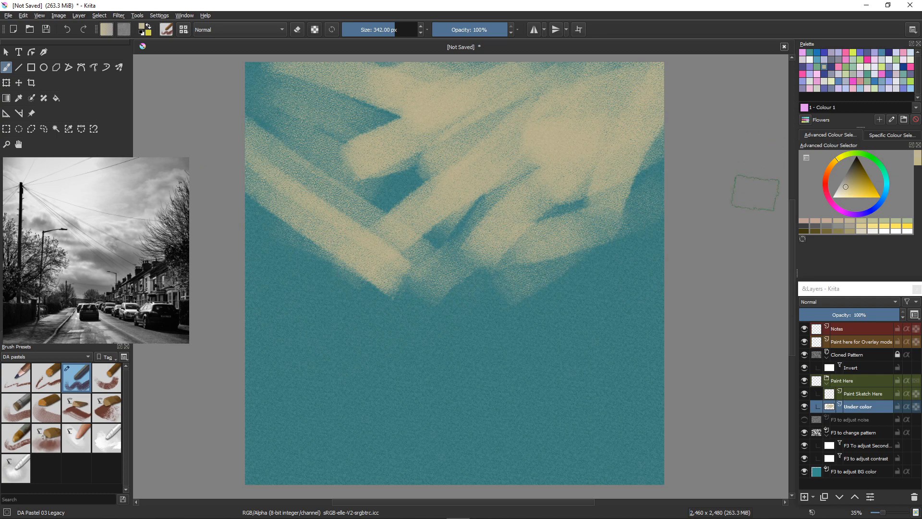
Choose a very dark teal and block in the tree mass along the canvas's left side with broad strokes
left_click(887, 190)
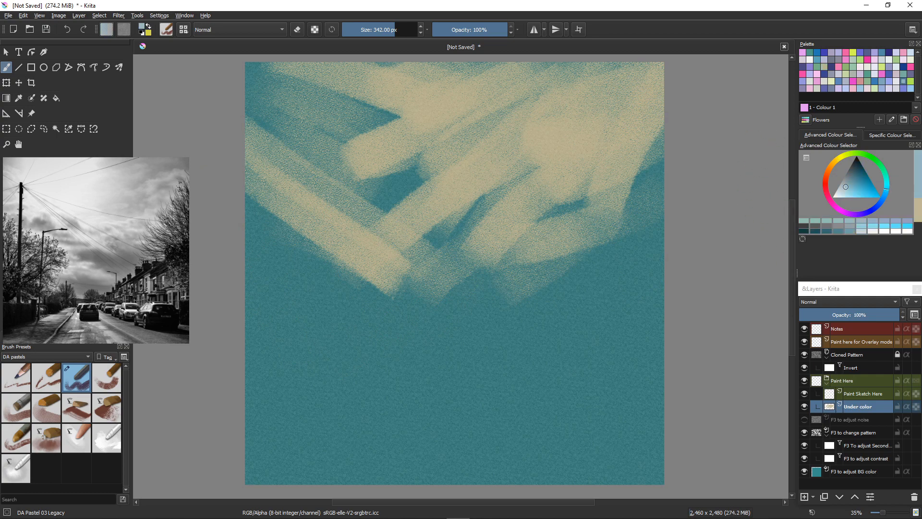
left_click(885, 177)
left_click(865, 191)
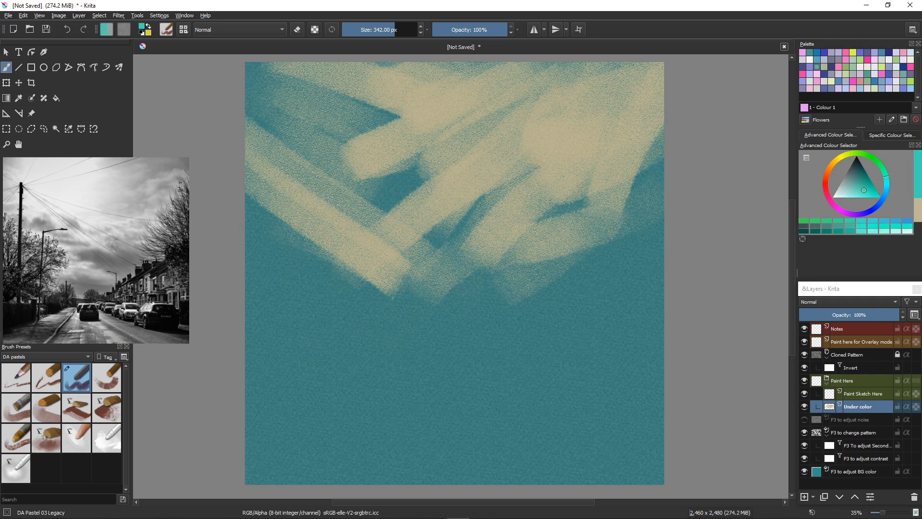
left_click(886, 183)
left_click(859, 177)
left_click(858, 169)
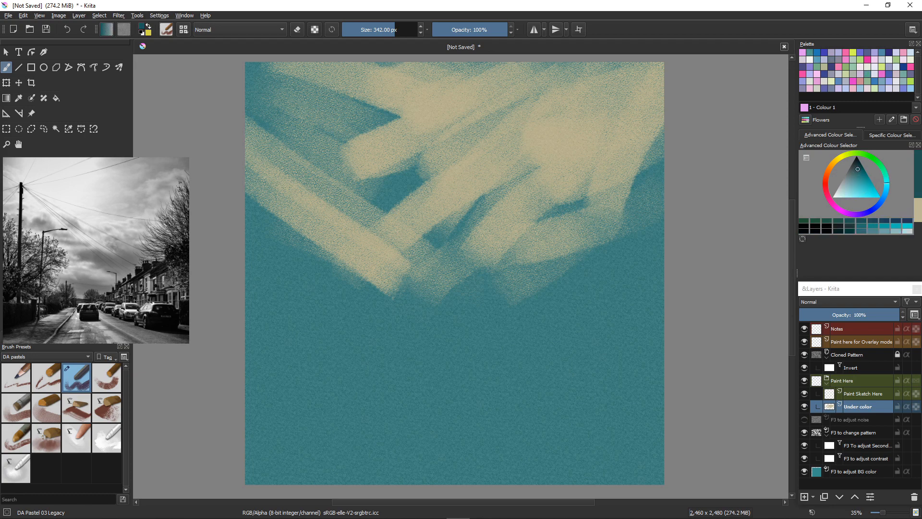
left_click(856, 164)
mouse_move(249, 240)
left_mouse_down()
mouse_move(305, 251)
mouse_move(229, 222)
mouse_move(254, 215)
mouse_move(212, 188)
mouse_move(251, 197)
mouse_move(244, 165)
mouse_move(246, 210)
mouse_move(292, 200)
mouse_move(302, 237)
mouse_move(282, 288)
mouse_move(228, 259)
mouse_move(355, 338)
left_mouse_up()
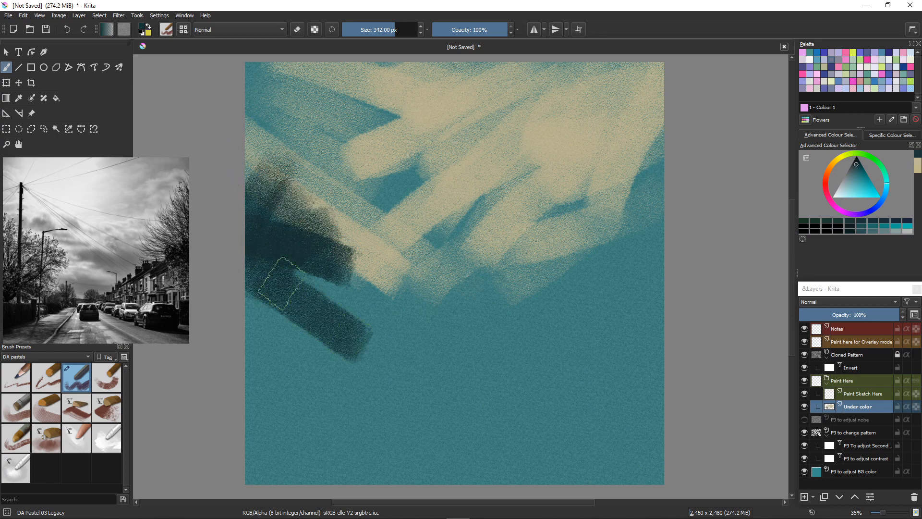
left_click_drag(281, 284, 401, 326)
mouse_move(257, 336)
left_mouse_down()
mouse_move(284, 354)
mouse_move(264, 344)
left_mouse_up()
mouse_move(343, 306)
left_mouse_down()
mouse_move(379, 262)
mouse_move(367, 212)
mouse_move(346, 192)
left_mouse_up()
Switch to the DA Pastel 04 Basic brush at 144 px and roughen the dark tree mass's upper and right edges
left_click(106, 379)
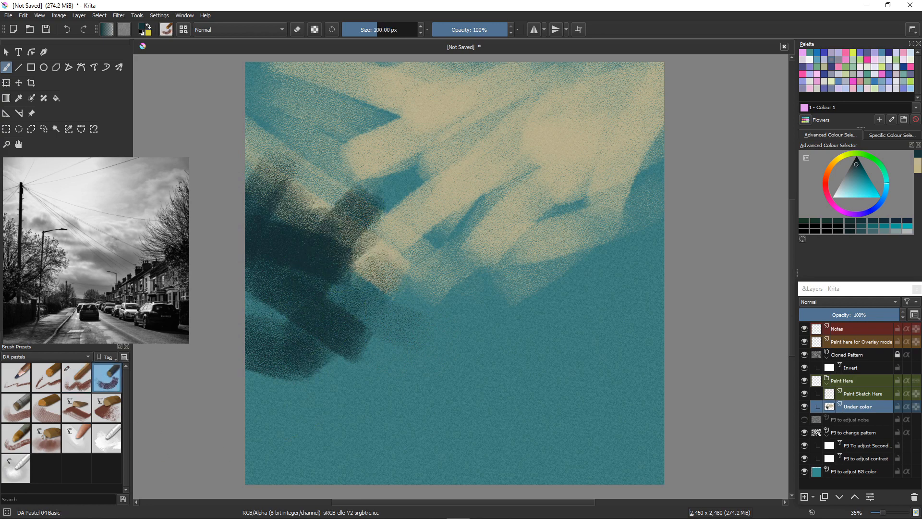
mouse_move(353, 211)
left_mouse_down()
mouse_move(315, 237)
mouse_move(360, 187)
mouse_move(303, 222)
left_mouse_up()
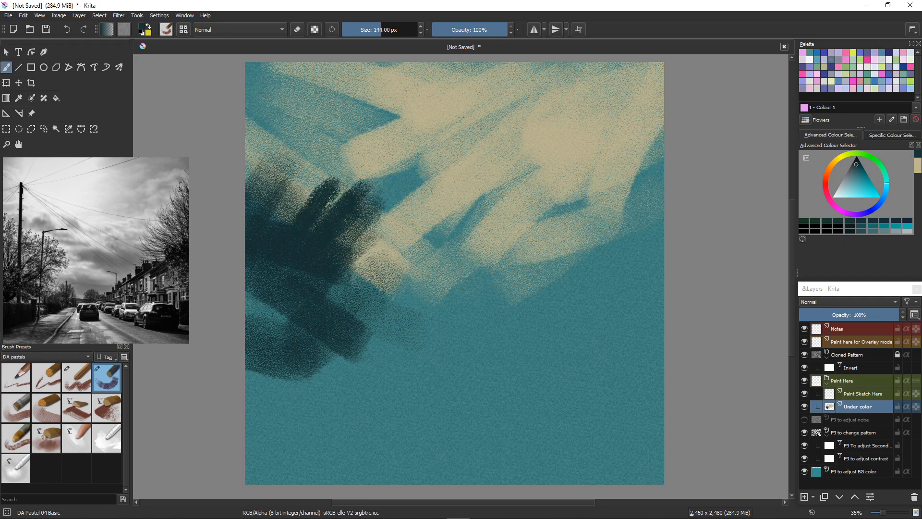
mouse_move(335, 191)
left_mouse_down()
mouse_move(396, 252)
mouse_move(399, 301)
left_mouse_up()
left_click_drag(290, 280, 367, 316)
left_click_drag(356, 190, 411, 236)
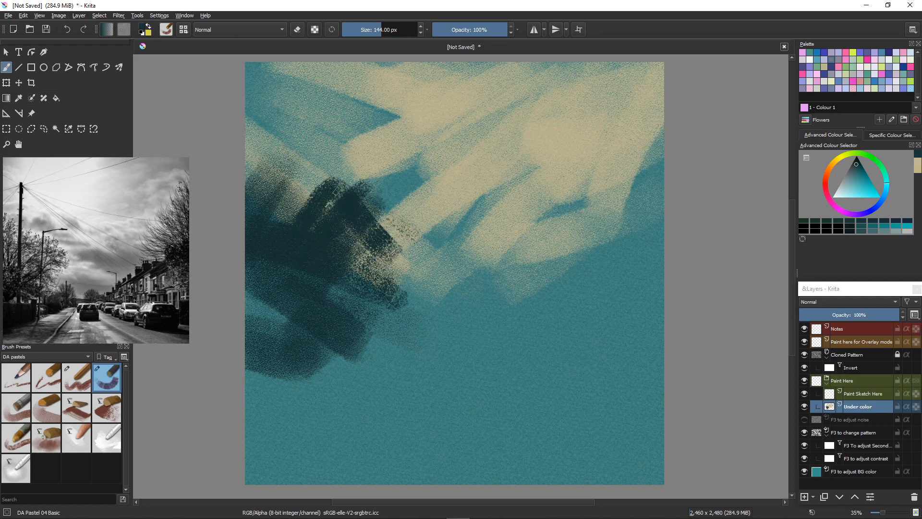
mouse_move(288, 156)
left_mouse_down()
mouse_move(284, 194)
mouse_move(277, 158)
mouse_move(330, 179)
left_mouse_up()
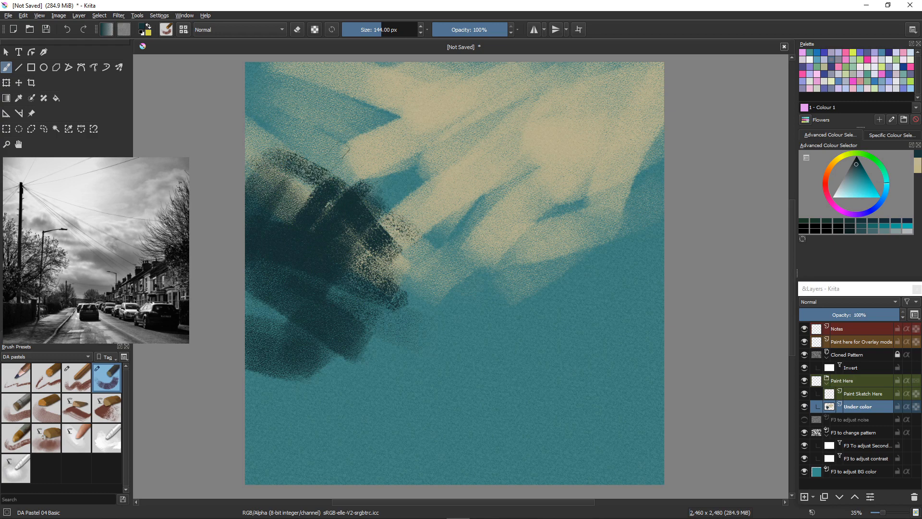
left_click_drag(267, 152, 278, 274)
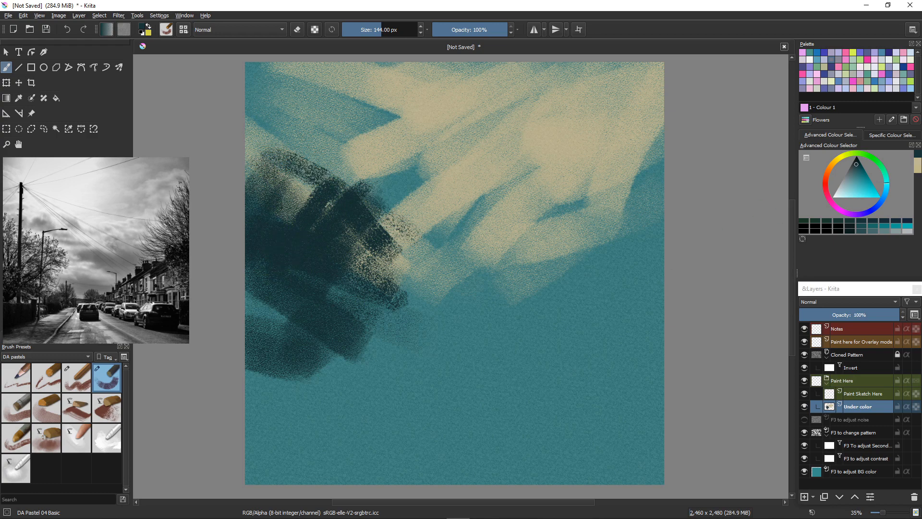
Choose a mid teal and paint gaps into the tree mass's upper left and lower-right edge
left_click(857, 179)
left_click_drag(303, 170, 285, 230)
left_click_drag(264, 164, 246, 237)
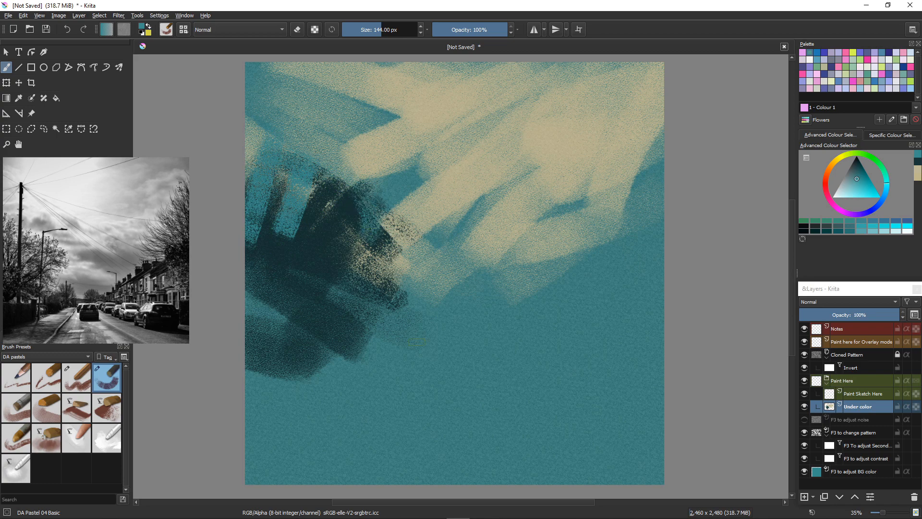
mouse_move(390, 325)
left_mouse_down()
mouse_move(365, 307)
mouse_move(422, 336)
left_mouse_up()
Reduce the brush to 103 px and break up the tree mass's right side with mid-teal strokes
key("bracketleft")
key("bracketleft")
key("bracketleft")
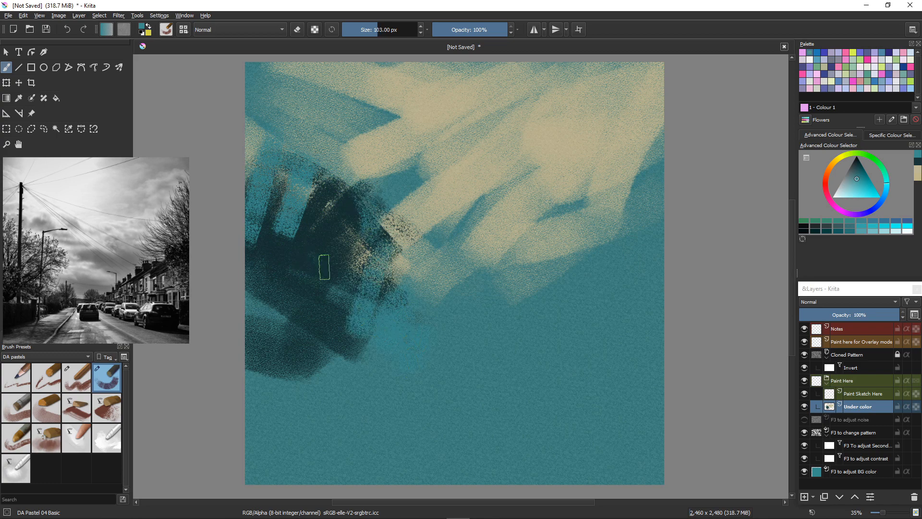
mouse_move(324, 264)
left_mouse_down()
mouse_move(345, 283)
mouse_move(379, 291)
left_mouse_up()
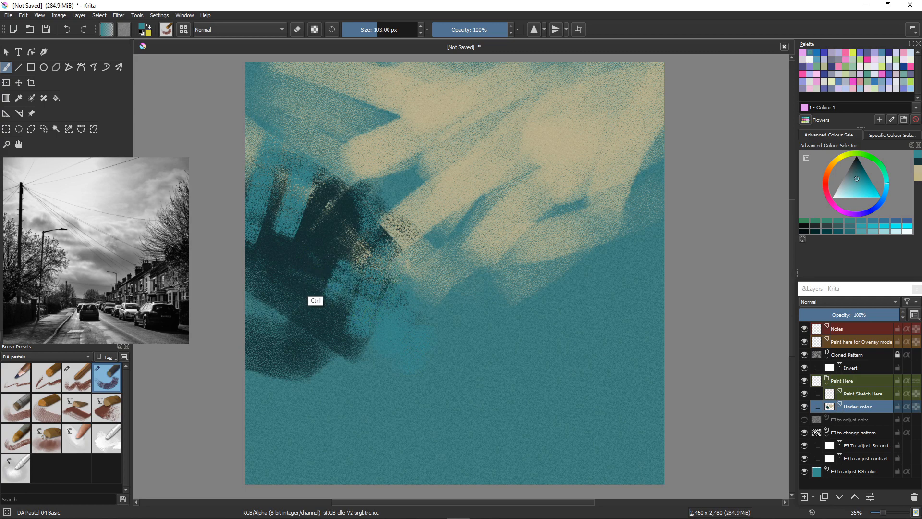
Sample the dark teal from the tree mass and add short foliage strokes at its lower right
left_click(344, 303, "ctrl")
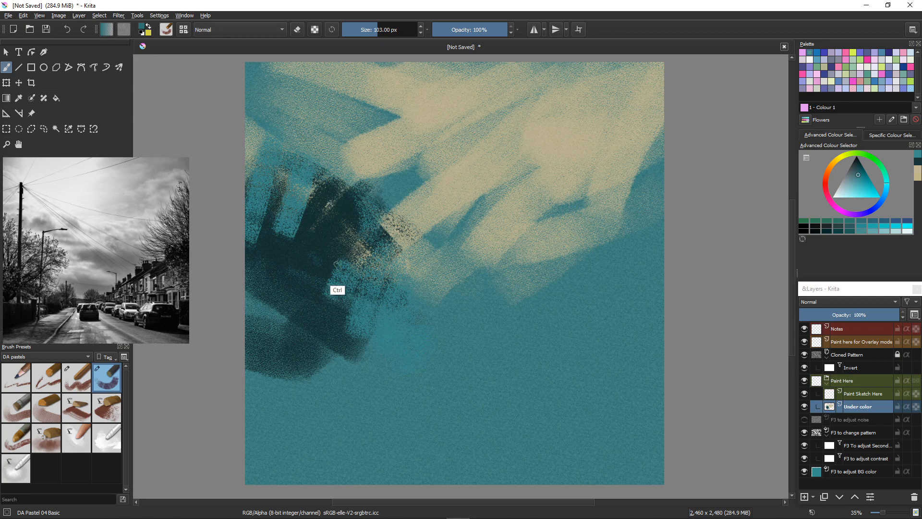
left_click(326, 276, "ctrl")
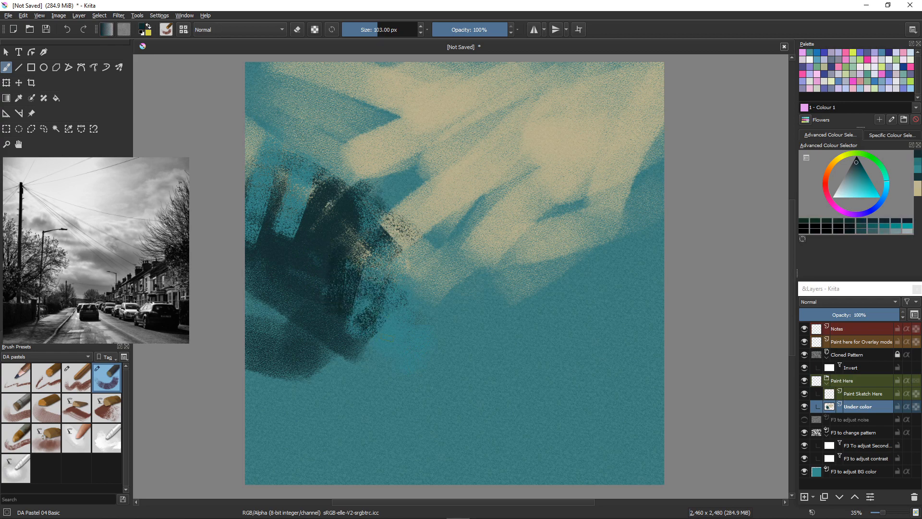
mouse_move(413, 336)
left_mouse_down()
mouse_move(377, 381)
mouse_move(387, 387)
left_mouse_up()
left_click_drag(412, 312, 377, 370)
left_click_drag(427, 320, 403, 380)
left_click_drag(427, 346, 414, 386)
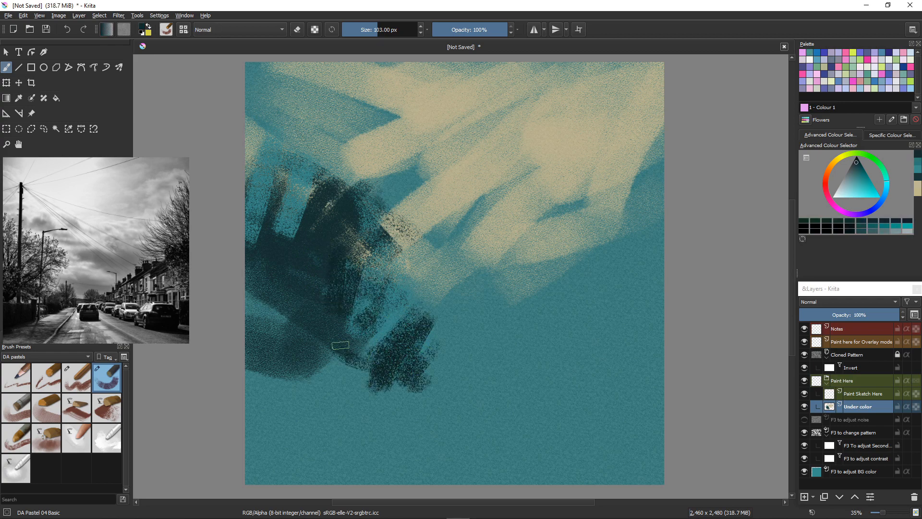
Extend the dark teal strokes downwards and diagonally across the canvas's lower-left area beneath the trees
left_click_drag(387, 255, 347, 377)
mouse_move(404, 313)
left_mouse_down()
mouse_move(283, 392)
mouse_move(331, 413)
left_mouse_up()
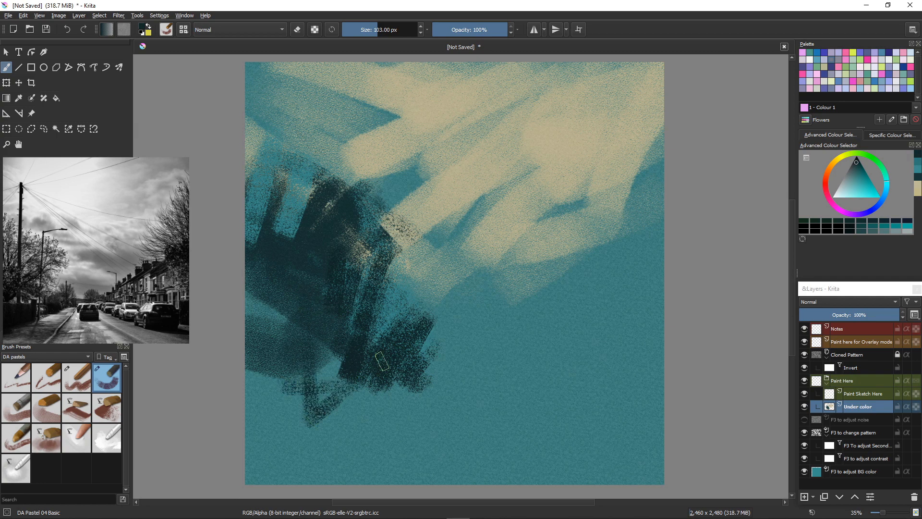
left_click_drag(374, 365, 248, 427)
left_click_drag(301, 390, 255, 425)
left_click_drag(337, 363, 263, 411)
left_click_drag(350, 388, 288, 414)
mouse_move(367, 396)
left_mouse_down()
mouse_move(288, 429)
mouse_move(310, 435)
left_mouse_up()
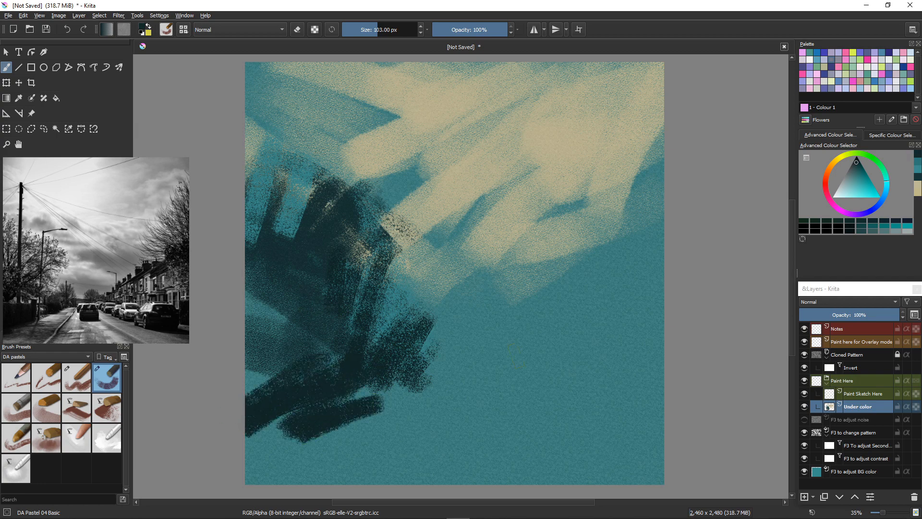
Paint a muted lavender stroke at the base of the dark mass and layer dark purple over it
left_click(874, 207)
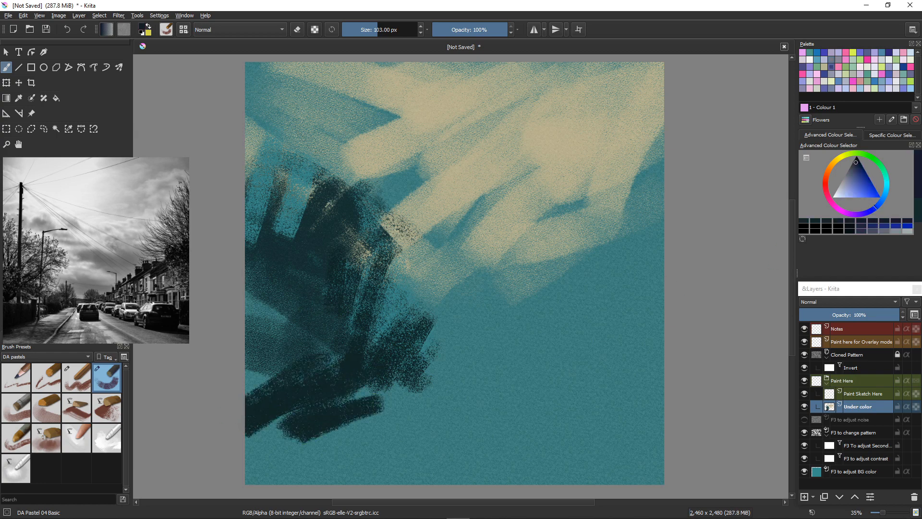
left_click(849, 179)
mouse_move(345, 359)
left_mouse_down()
mouse_move(302, 438)
mouse_move(355, 382)
left_mouse_up()
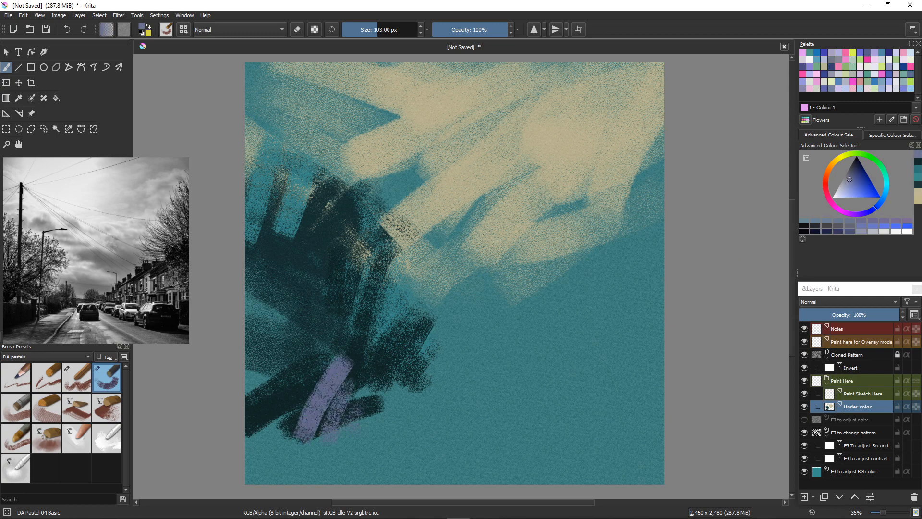
left_click(855, 166)
left_click_drag(342, 339, 308, 425)
left_click_drag(353, 355, 319, 432)
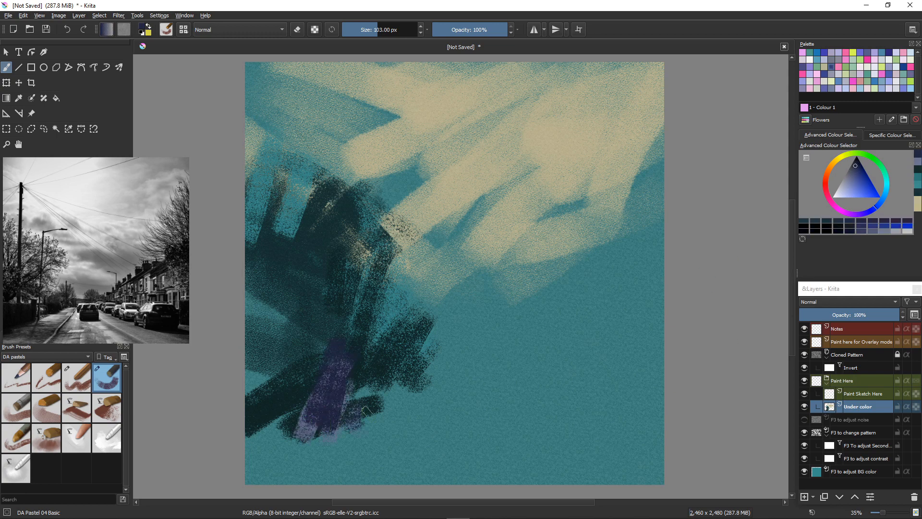
Spread dark purple strokes through the lower-left shadow mass and out along its lower-right edge
left_click_drag(389, 389, 394, 437)
left_click_drag(310, 304, 267, 442)
left_click_drag(273, 309, 259, 432)
mouse_move(257, 280)
left_mouse_down()
mouse_move(252, 386)
mouse_move(254, 323)
mouse_move(268, 379)
left_mouse_up()
mouse_move(377, 387)
left_mouse_down()
mouse_move(320, 401)
mouse_move(297, 431)
mouse_move(355, 418)
left_mouse_up()
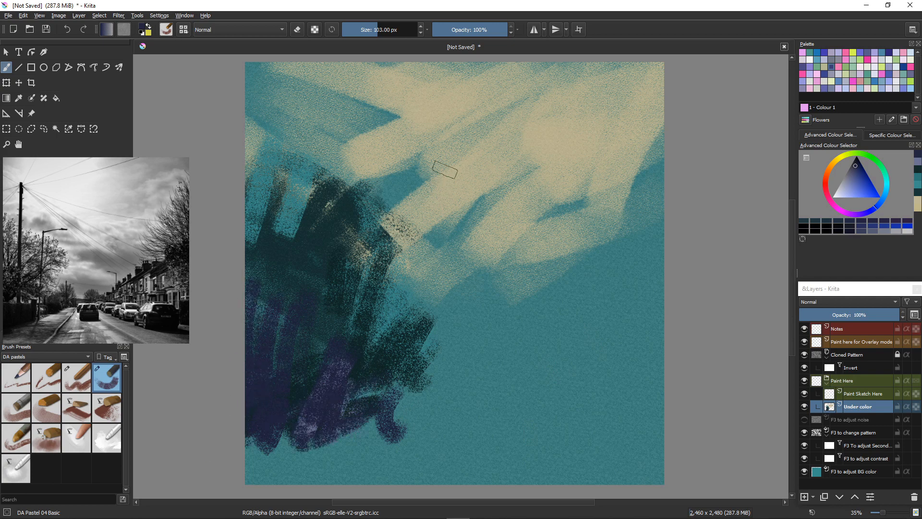
Add a beige diagonal stroke beside the purple base and cover the stray purple curl with sampled background teal
left_click(464, 154, "ctrl")
left_click_drag(384, 382, 339, 424)
left_click(355, 434, "ctrl")
left_click(418, 379, "ctrl")
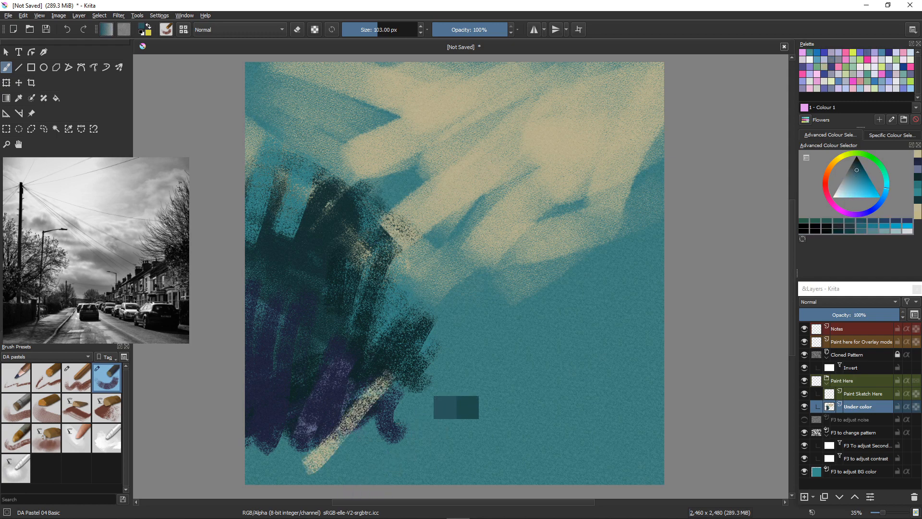
left_click(339, 443, "ctrl")
left_click(408, 413, "ctrl")
mouse_move(399, 407)
left_mouse_down()
mouse_move(379, 431)
mouse_move(362, 425)
left_mouse_up()
Sample the sky beige and paint diagonal ground strokes beneath the dark mass, from the bottom-left corner towards the centre
left_click(433, 176, "ctrl")
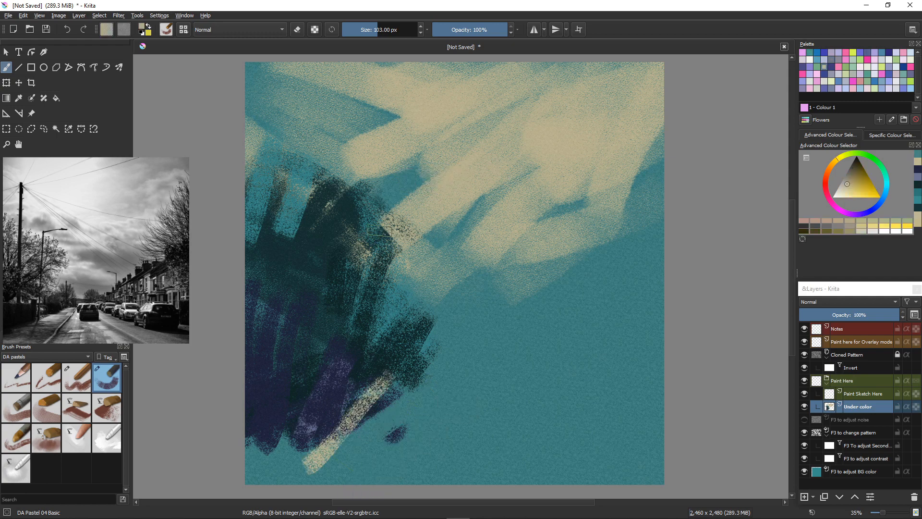
mouse_move(398, 379)
left_mouse_down()
mouse_move(326, 480)
mouse_move(322, 465)
mouse_move(242, 474)
left_mouse_up()
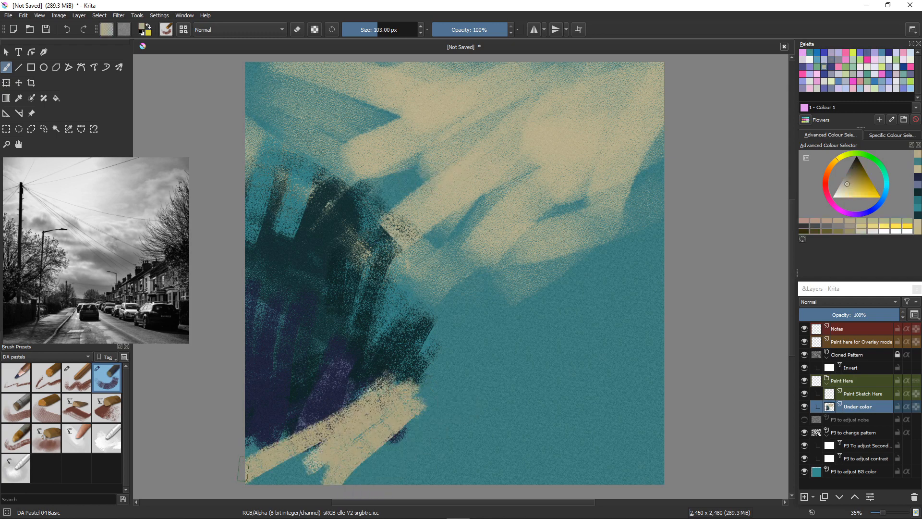
left_click_drag(484, 397, 399, 428)
mouse_move(468, 365)
left_mouse_down()
mouse_move(418, 399)
mouse_move(427, 468)
mouse_move(381, 480)
left_mouse_up()
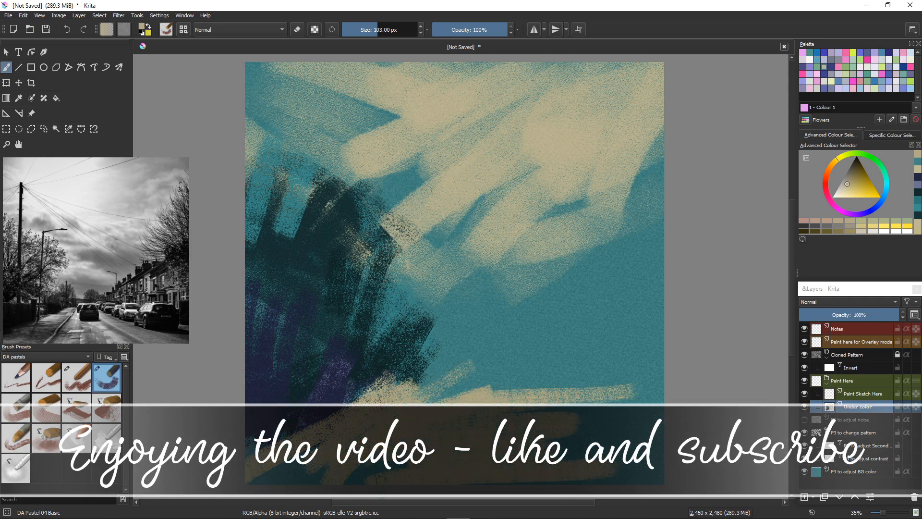
Fill the road area along the canvas's bottom with wide beige strokes reaching the right edge
mouse_move(382, 428)
left_mouse_down()
mouse_move(432, 414)
mouse_move(659, 430)
left_mouse_up()
left_click_drag(455, 404, 659, 473)
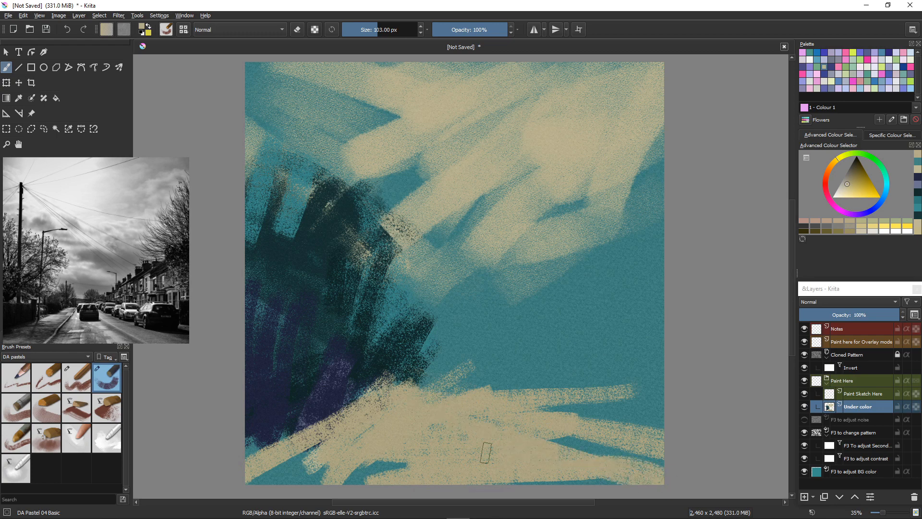
left_click_drag(486, 452, 668, 464)
Stroke beige accents across the lower part of the dark tree mass and sample the background teal
mouse_move(397, 412)
left_mouse_down()
mouse_move(392, 366)
mouse_move(351, 411)
mouse_move(286, 401)
mouse_move(293, 366)
left_mouse_up()
mouse_move(355, 357)
left_mouse_down()
mouse_move(248, 350)
mouse_move(246, 316)
mouse_move(350, 336)
mouse_move(379, 327)
mouse_move(374, 360)
mouse_move(409, 365)
mouse_move(367, 337)
mouse_move(420, 382)
mouse_move(435, 353)
left_mouse_up()
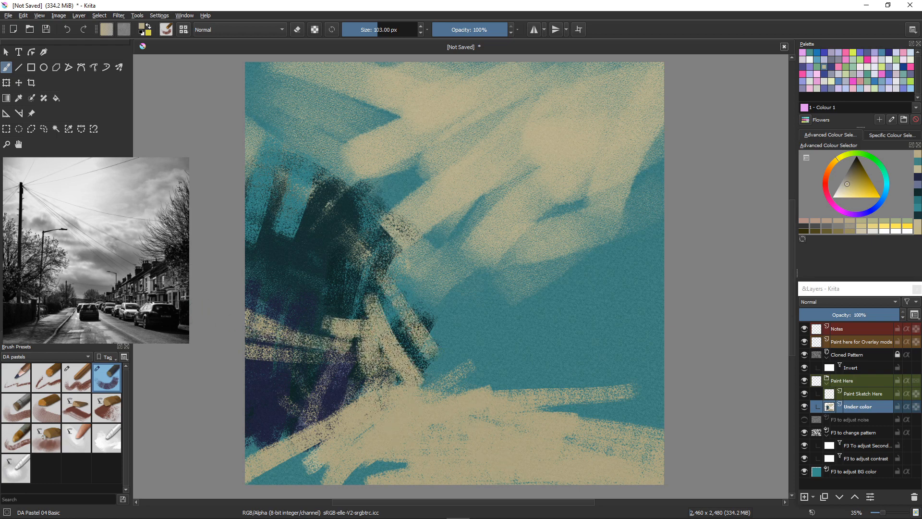
left_click(490, 319, "ctrl")
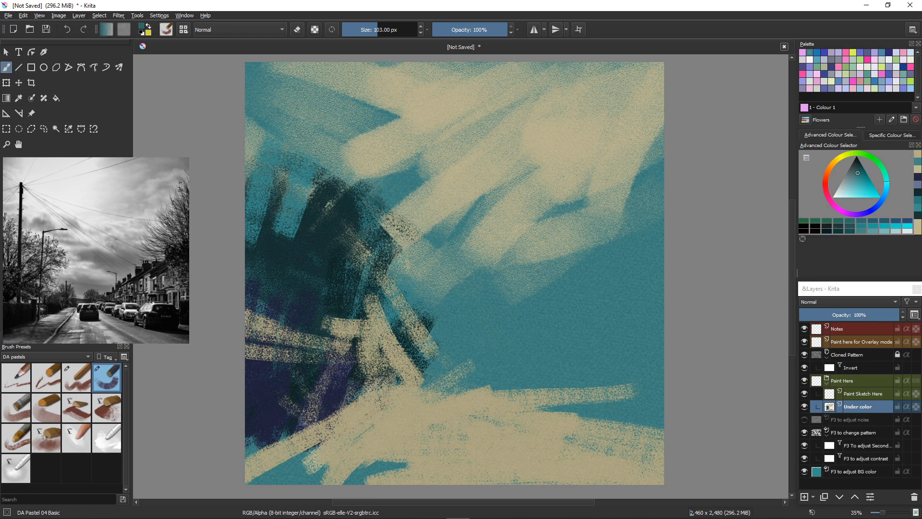
Darken the sampled teal and paint dark strokes beside the tree mass's base and in a patch at the canvas's middle
key("k")
key("k")
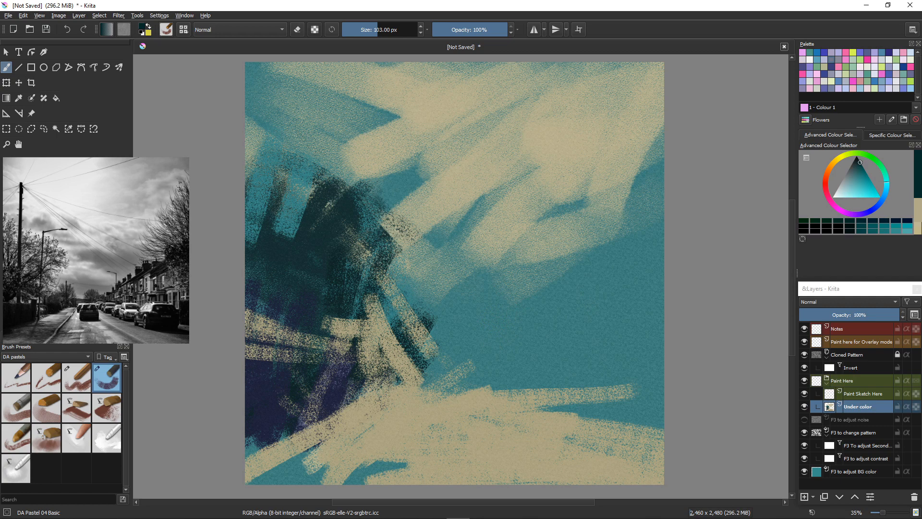
mouse_move(403, 336)
left_mouse_down()
mouse_move(409, 350)
mouse_move(449, 368)
left_mouse_up()
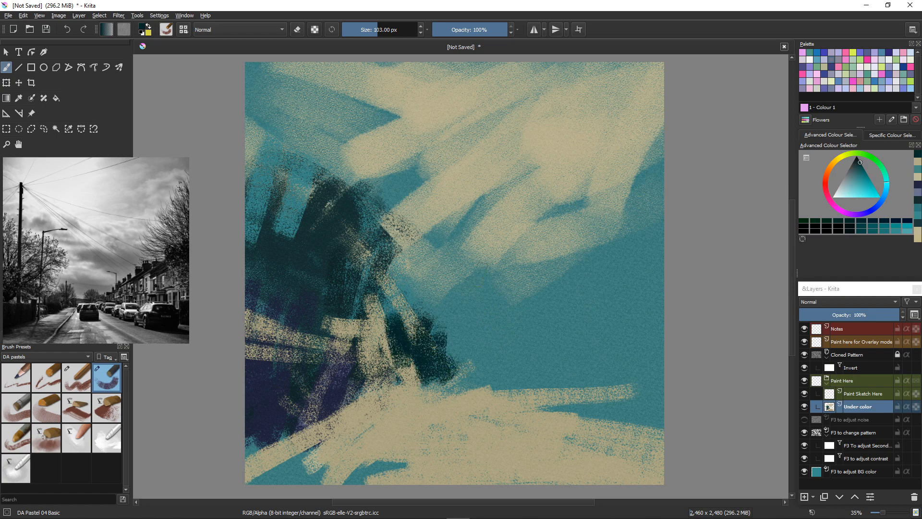
mouse_move(524, 332)
left_mouse_down()
mouse_move(480, 296)
mouse_move(534, 346)
left_mouse_up()
mouse_move(480, 274)
left_mouse_down()
mouse_move(449, 356)
mouse_move(524, 304)
left_mouse_up()
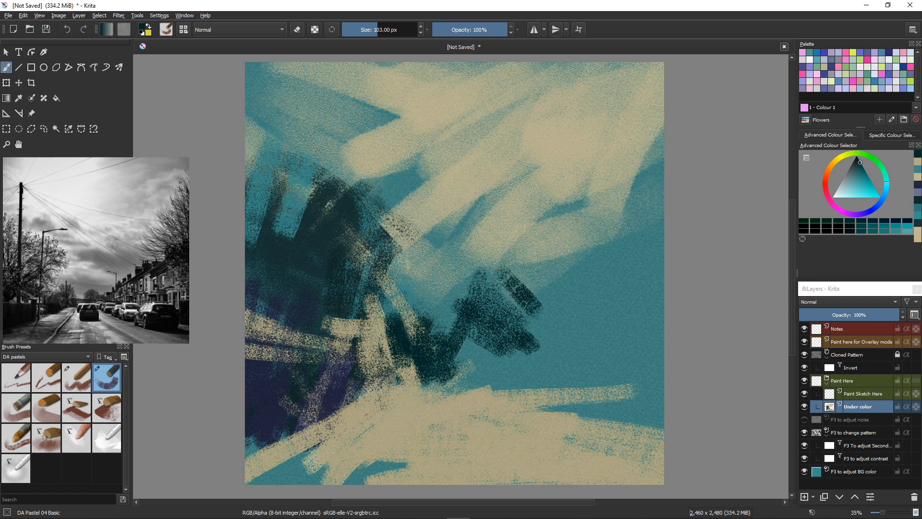
Choose a muted teal, shift it to greyish blue, and paint over the dark patch at the canvas's middle
left_click(854, 173)
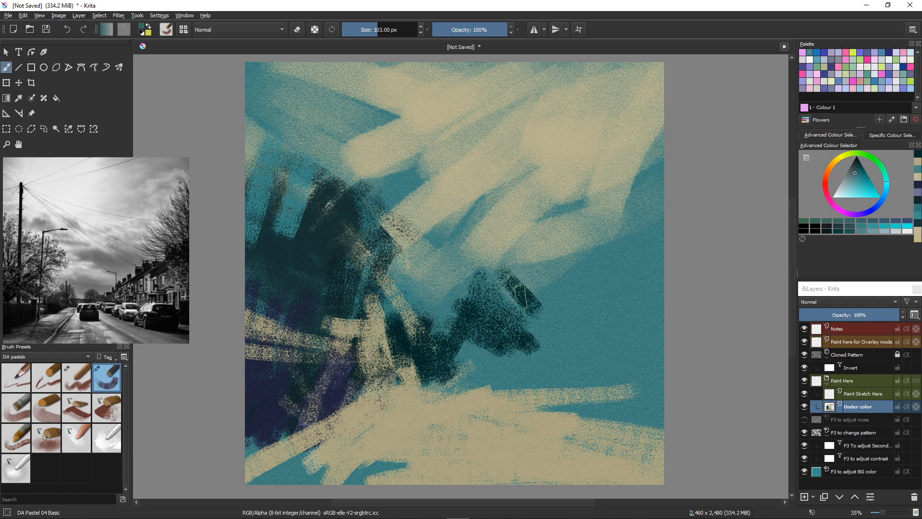
mouse_move(492, 266)
left_mouse_down()
mouse_move(521, 300)
mouse_move(499, 329)
mouse_move(473, 322)
left_mouse_up()
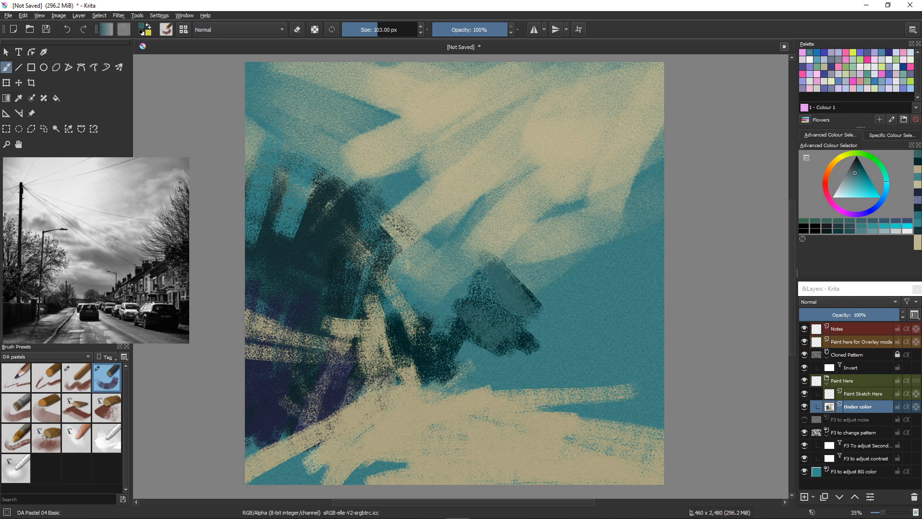
left_click(885, 190)
left_click_drag(504, 271, 536, 306)
mouse_move(440, 277)
left_mouse_down()
mouse_move(540, 338)
mouse_move(436, 337)
left_mouse_up()
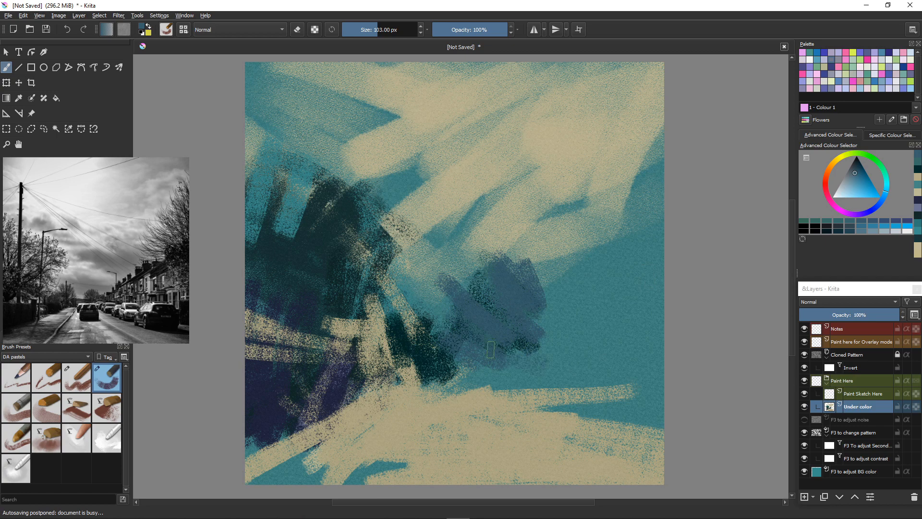
Extend the greyish blue across to the dark tree mass and along a rising diagonal towards the canvas's right edge
mouse_move(408, 247)
left_mouse_down()
mouse_move(435, 307)
mouse_move(411, 291)
left_mouse_up()
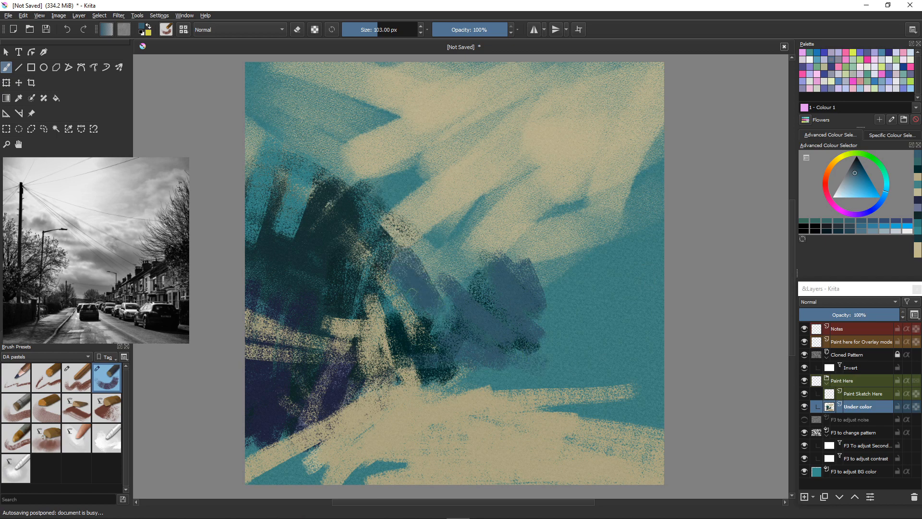
mouse_move(412, 241)
left_mouse_down()
mouse_move(435, 283)
mouse_move(407, 269)
mouse_move(453, 284)
mouse_move(392, 343)
mouse_move(486, 382)
mouse_move(560, 374)
left_mouse_up()
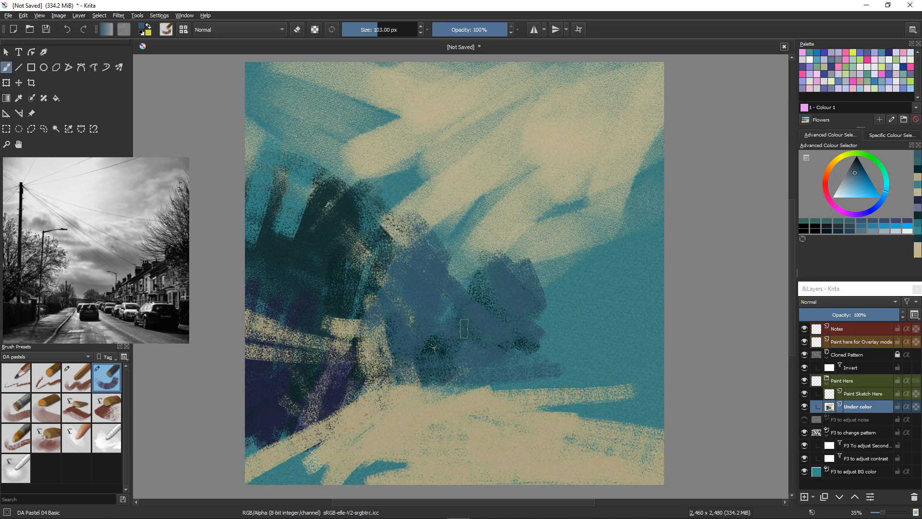
mouse_move(509, 313)
left_mouse_down()
mouse_move(559, 336)
mouse_move(569, 296)
left_mouse_up()
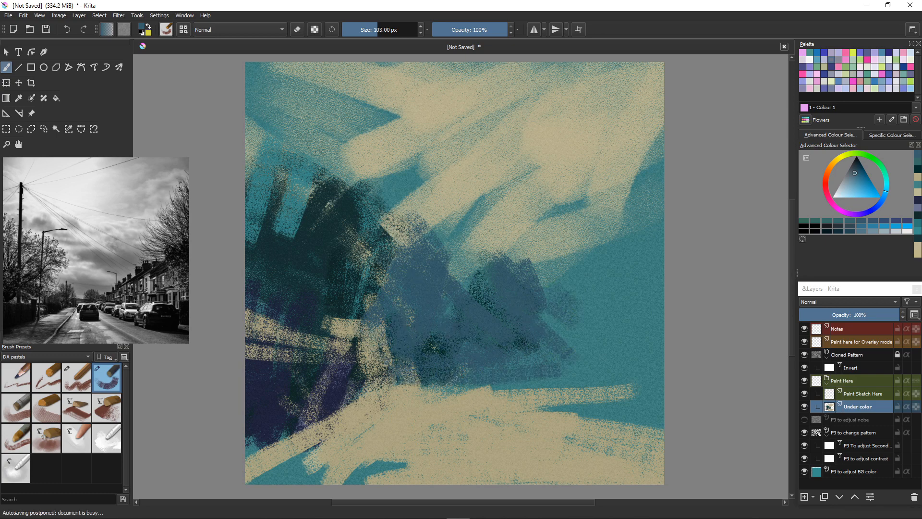
left_click_drag(641, 243, 535, 295)
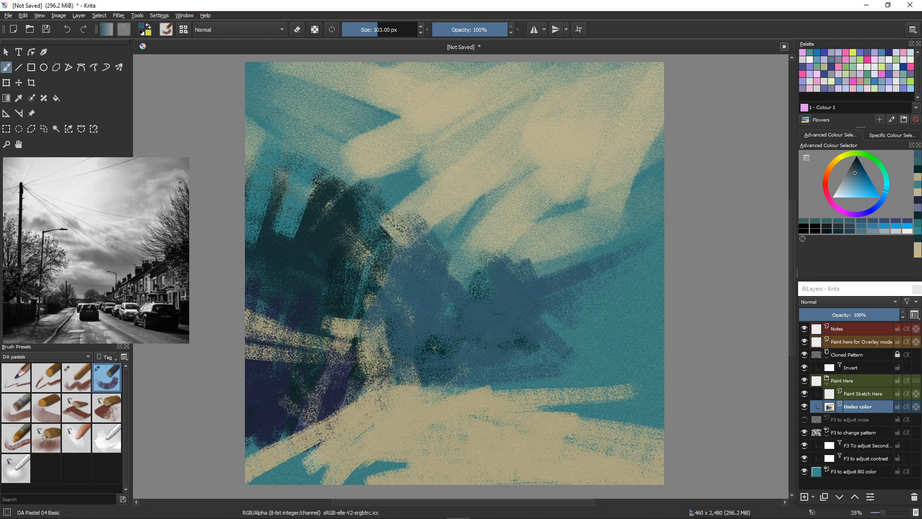
Sample the sky beige and paint it down over the blue to carve a V-shaped skyline with a rising diagonal edge
left_click(437, 195, "ctrl")
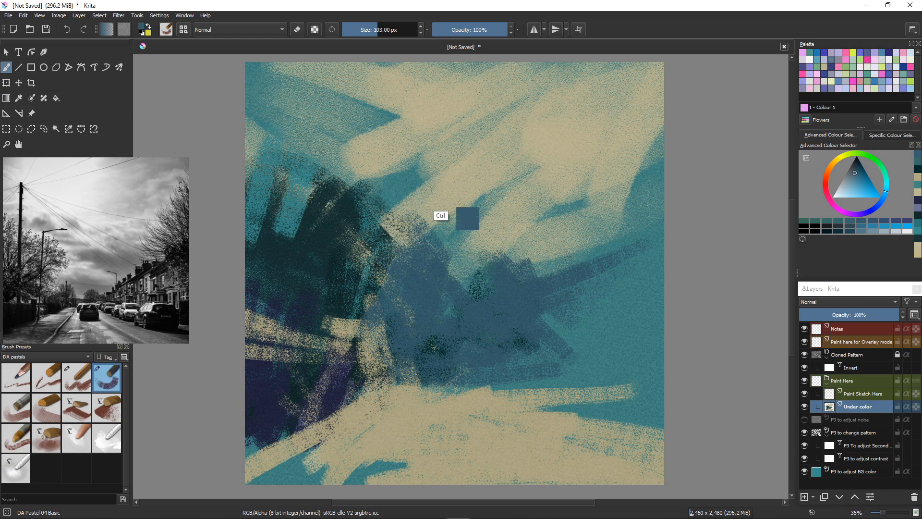
left_click_drag(464, 209, 386, 305)
left_click_drag(463, 230, 414, 298)
mouse_move(452, 275)
left_mouse_down()
mouse_move(411, 313)
mouse_move(377, 318)
mouse_move(449, 294)
mouse_move(483, 317)
mouse_move(478, 327)
left_mouse_up()
mouse_move(449, 262)
left_mouse_down()
mouse_move(473, 293)
mouse_move(482, 283)
mouse_move(411, 278)
mouse_move(471, 295)
mouse_move(477, 327)
mouse_move(620, 238)
mouse_move(478, 262)
mouse_move(507, 279)
left_mouse_up()
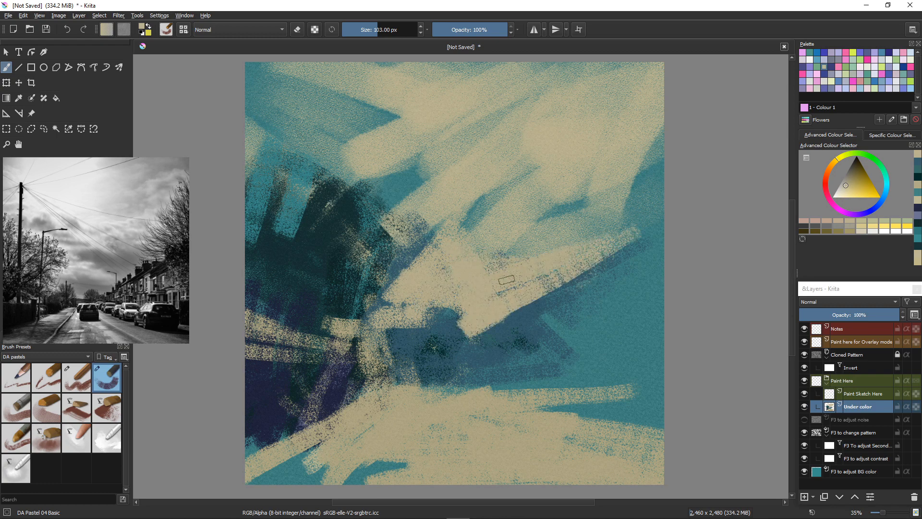
mouse_move(556, 262)
left_mouse_down()
mouse_move(495, 249)
mouse_move(415, 338)
left_mouse_up()
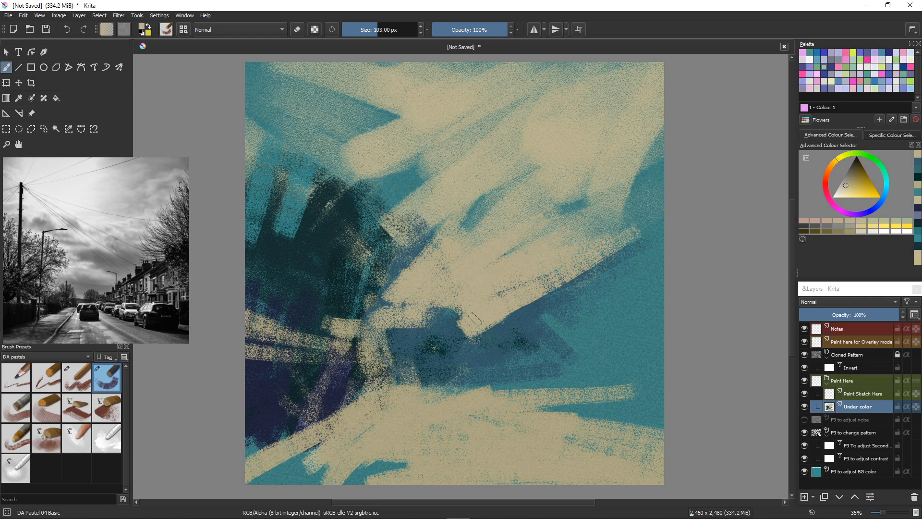
Sample the blue, cover the beige accents at the tree mass's base, and block in the car's body on the road
mouse_move(365, 284)
left_mouse_down()
mouse_move(385, 323)
mouse_move(379, 346)
mouse_move(385, 342)
mouse_move(353, 331)
mouse_move(346, 365)
mouse_move(320, 336)
mouse_move(393, 353)
mouse_move(413, 339)
mouse_move(319, 344)
left_mouse_up()
left_click(395, 339, "ctrl")
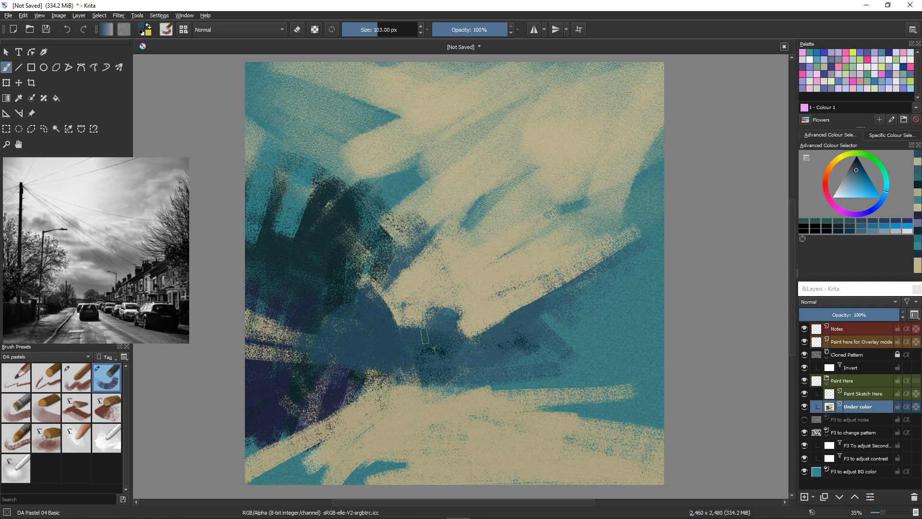
mouse_move(425, 336)
left_mouse_down()
mouse_move(485, 342)
mouse_move(339, 363)
mouse_move(336, 380)
mouse_move(390, 382)
left_mouse_up()
mouse_move(435, 425)
left_mouse_down()
mouse_move(444, 381)
mouse_move(384, 408)
mouse_move(398, 386)
mouse_move(409, 384)
mouse_move(379, 403)
mouse_move(440, 395)
mouse_move(444, 411)
left_mouse_up()
Sample the road beige, reduce the brush to 68 px, and outline the blue car block's top and both sides
left_click(435, 457, "ctrl")
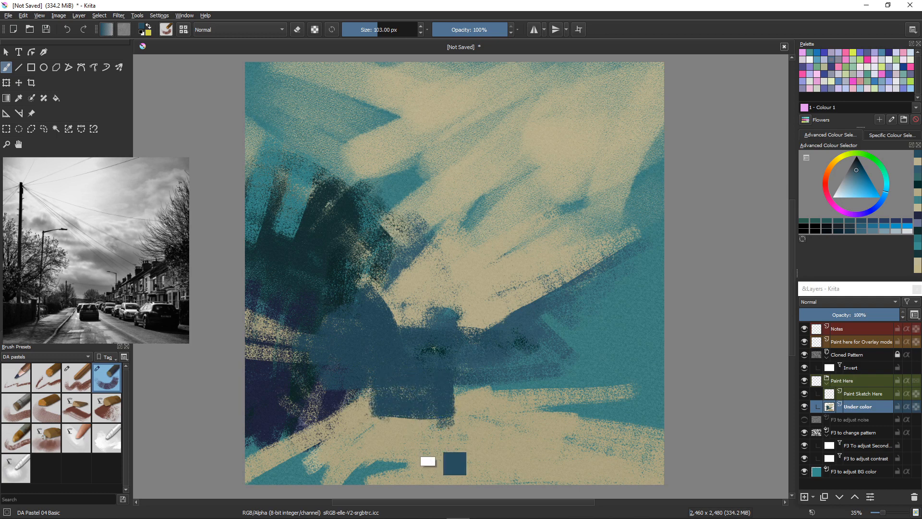
left_click_drag(444, 380, 380, 381)
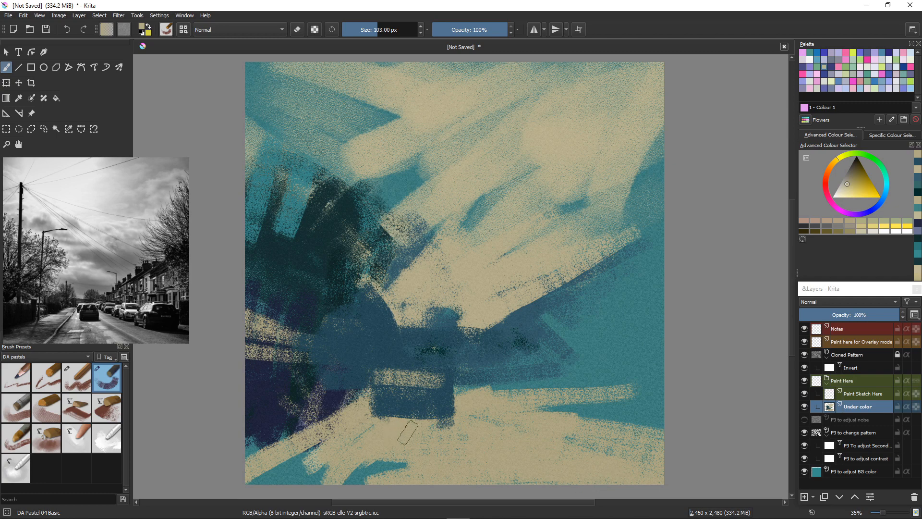
key("bracketleft")
left_click_drag(445, 374, 389, 377)
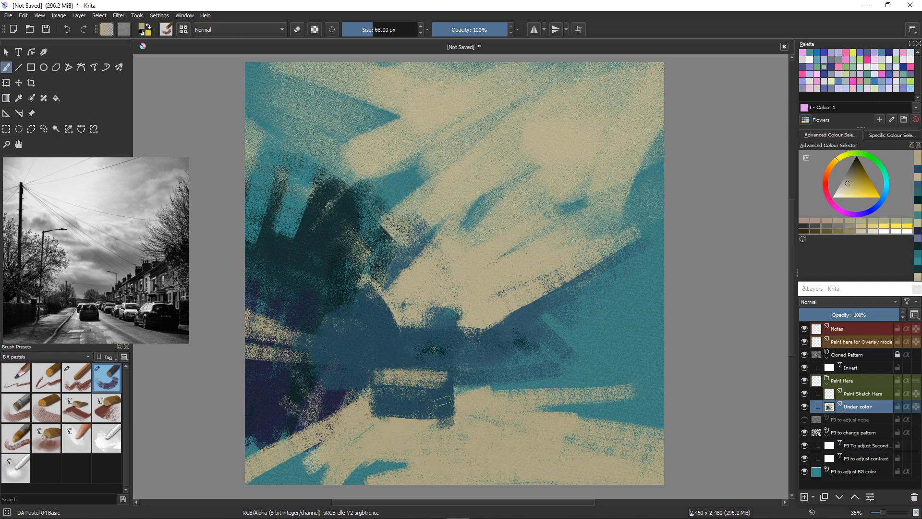
left_click_drag(451, 402, 444, 367)
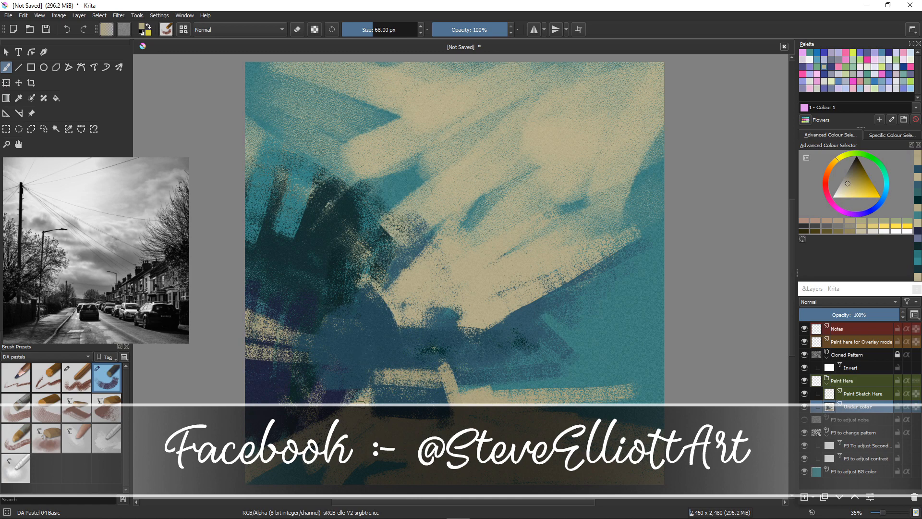
left_click_drag(368, 376, 365, 452)
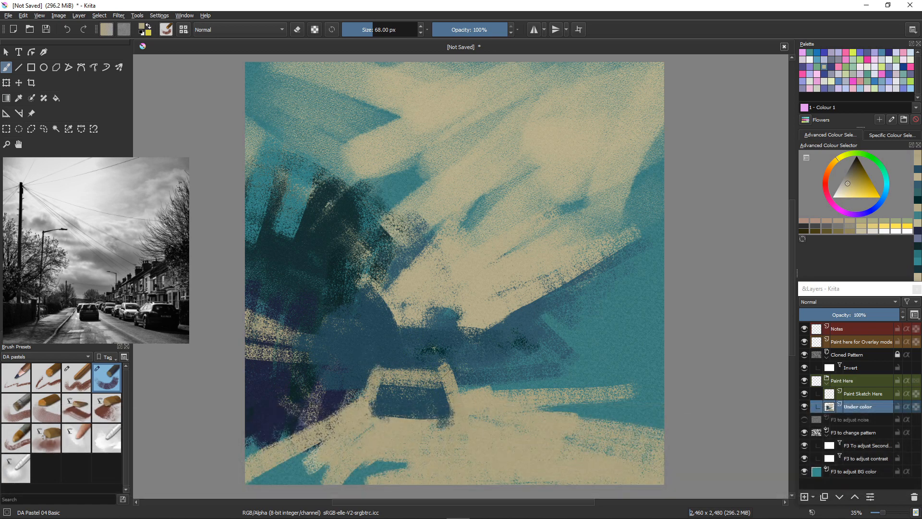
mouse_move(386, 364)
left_mouse_down()
mouse_move(423, 365)
mouse_move(367, 366)
mouse_move(380, 358)
mouse_move(398, 359)
mouse_move(367, 366)
mouse_move(430, 367)
left_mouse_up()
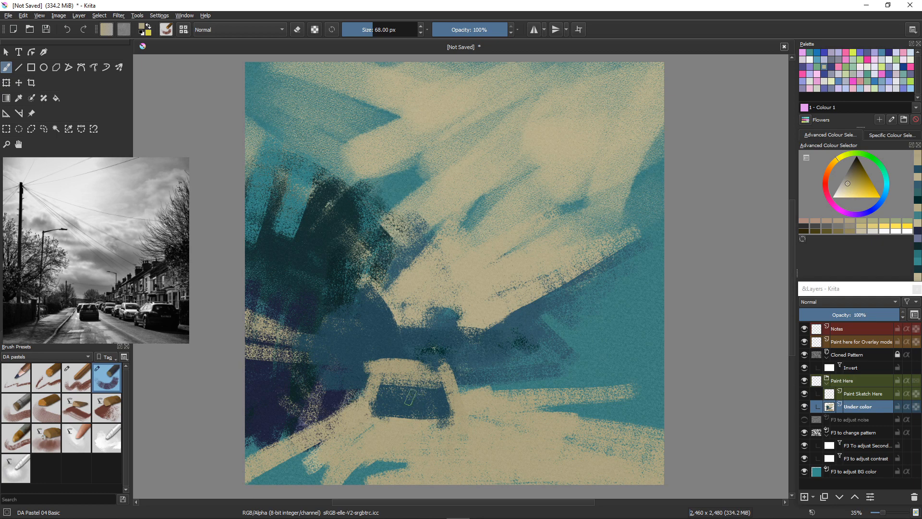
Sample the car's blue, trim the beige outline around its roof and sides, and extend the body's lower edge downwards
left_click(412, 411, "ctrl")
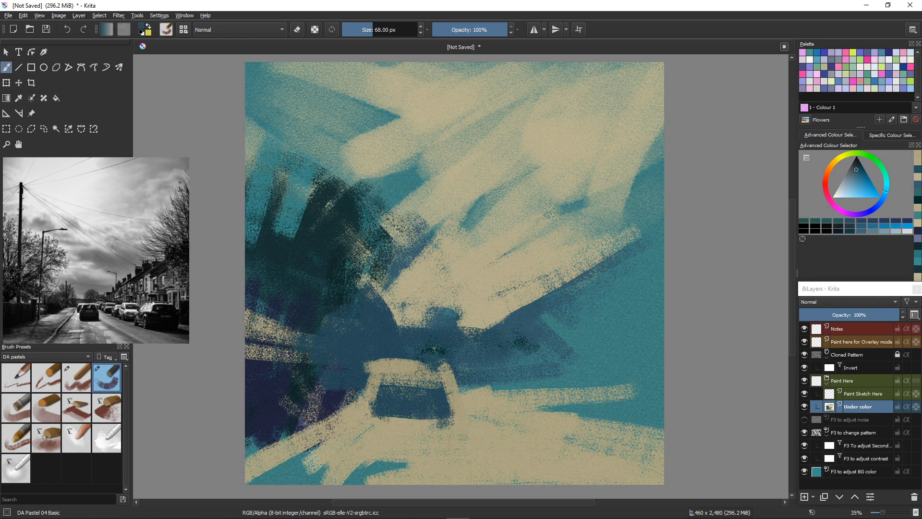
mouse_move(432, 377)
left_mouse_down()
mouse_move(389, 374)
mouse_move(432, 378)
mouse_move(441, 407)
mouse_move(437, 384)
mouse_move(452, 377)
mouse_move(466, 411)
left_mouse_up()
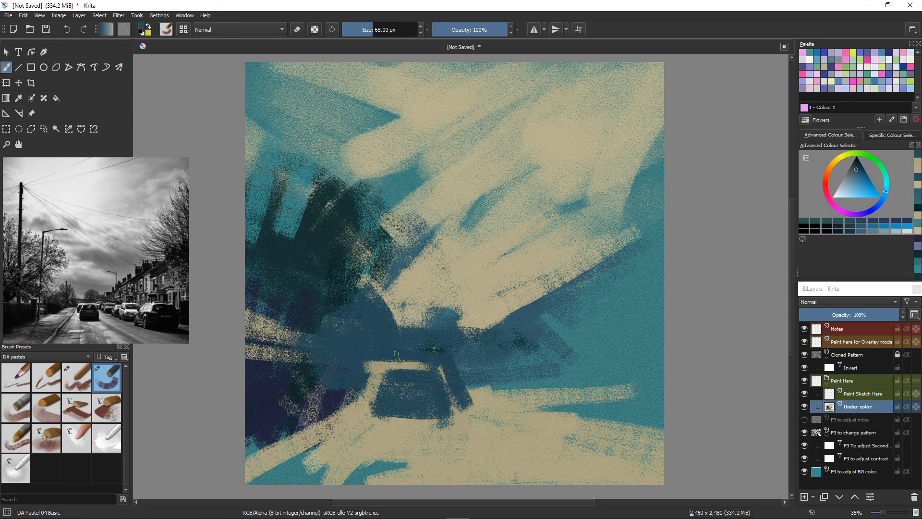
mouse_move(370, 361)
left_mouse_down()
mouse_move(361, 377)
mouse_move(368, 394)
mouse_move(377, 370)
mouse_move(368, 391)
left_mouse_up()
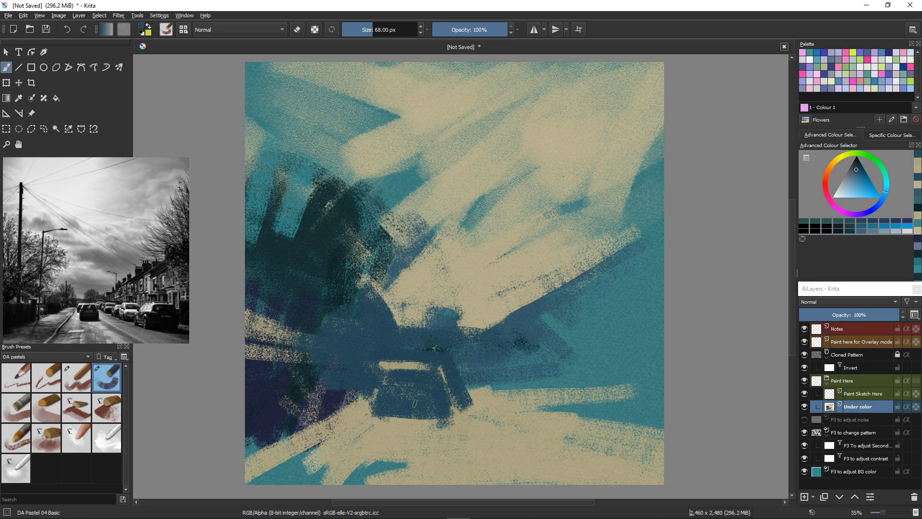
mouse_move(443, 394)
left_mouse_down()
mouse_move(442, 416)
mouse_move(391, 420)
mouse_move(428, 412)
mouse_move(380, 413)
left_mouse_up()
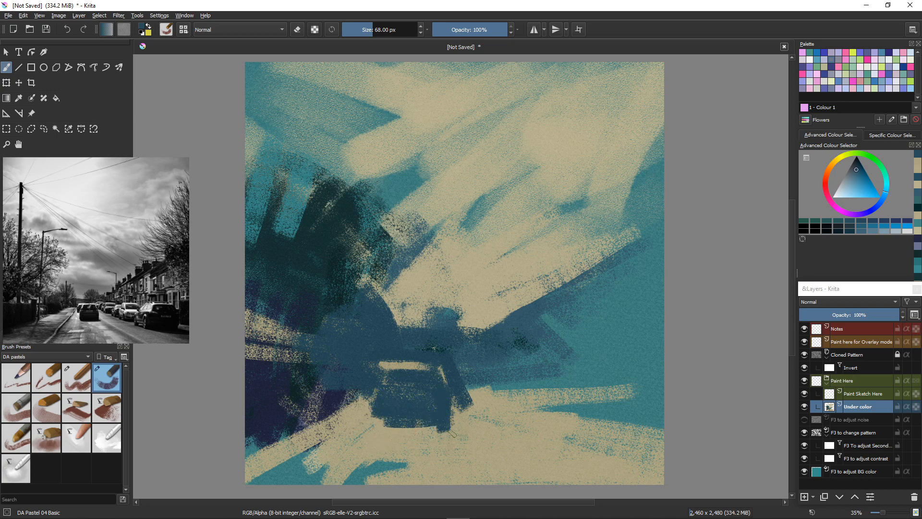
mouse_move(452, 432)
left_mouse_down()
mouse_move(393, 434)
mouse_move(459, 435)
left_mouse_up()
Sample the background teal and stroke diagonals over the beige road from the car to the canvas's bottom edge
left_click(577, 344, "ctrl")
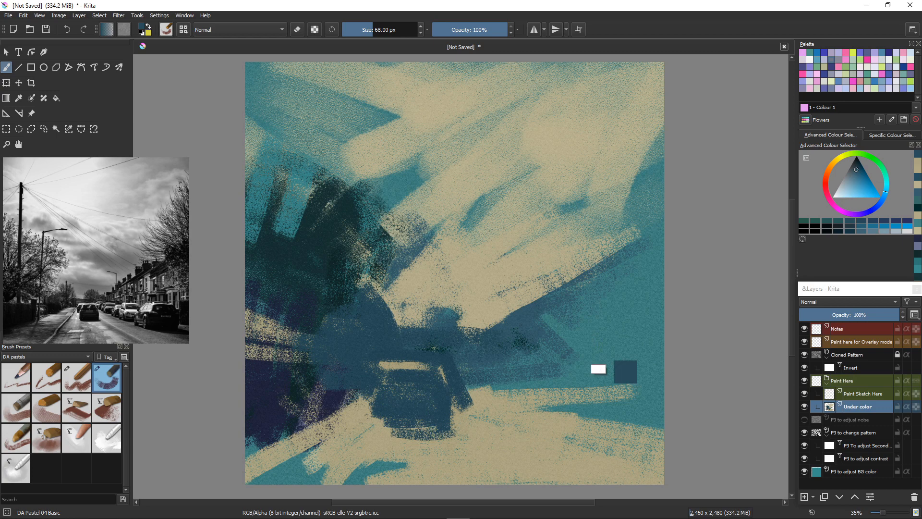
mouse_move(388, 432)
left_mouse_down()
mouse_move(447, 440)
mouse_move(459, 423)
mouse_move(546, 481)
left_mouse_up()
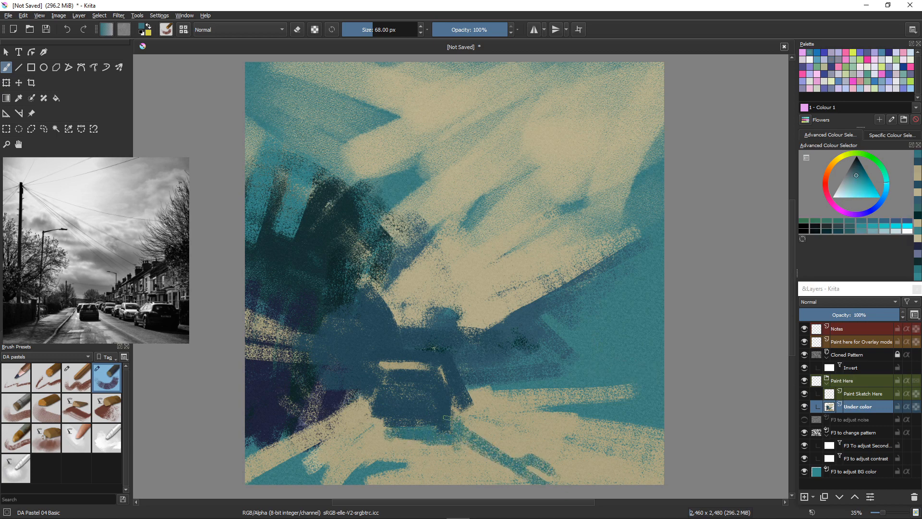
left_click_drag(454, 417, 582, 482)
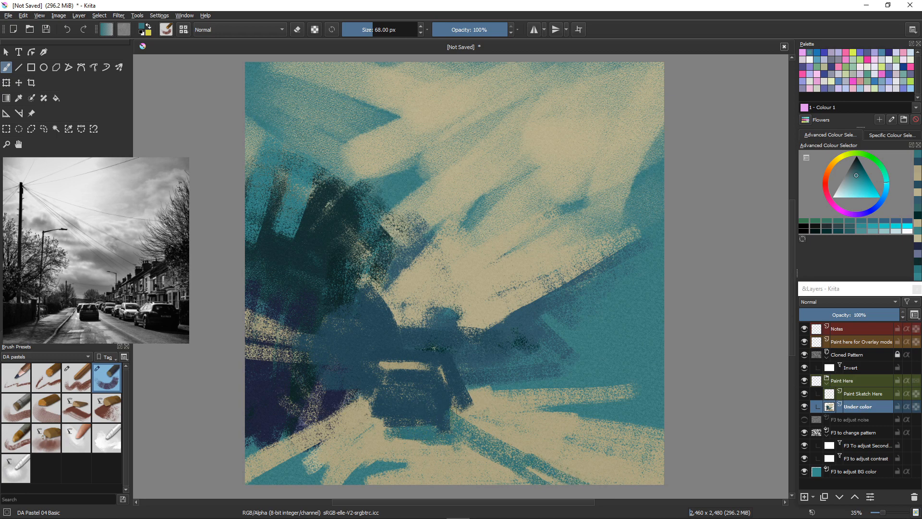
mouse_move(456, 451)
left_mouse_down()
mouse_move(454, 398)
mouse_move(471, 448)
mouse_move(603, 482)
left_mouse_up()
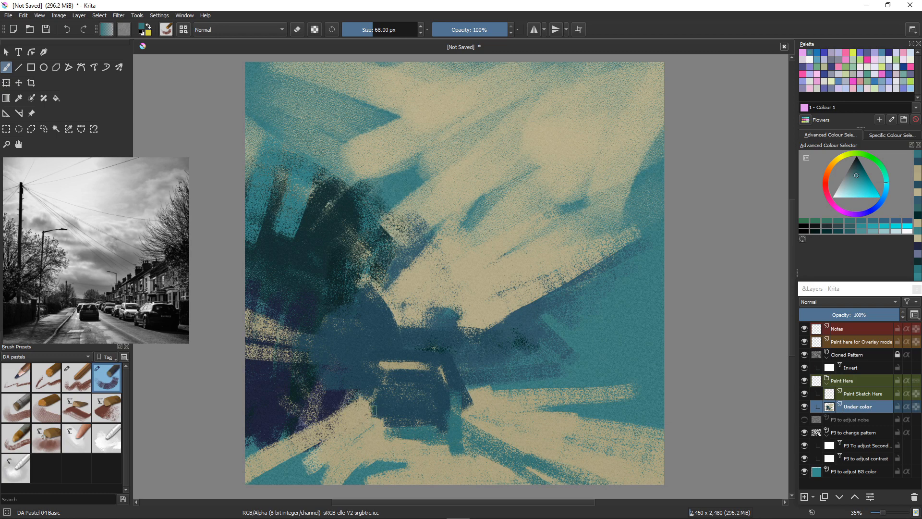
Sample beige, reduce the brush to 44 px, and add short beige strokes at the upper-left corner of the car
left_click(370, 418, "ctrl")
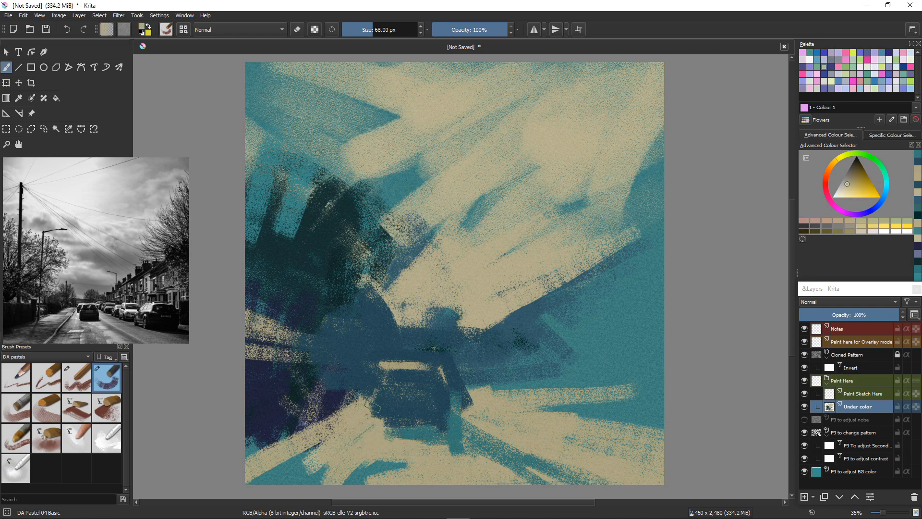
left_click(395, 368)
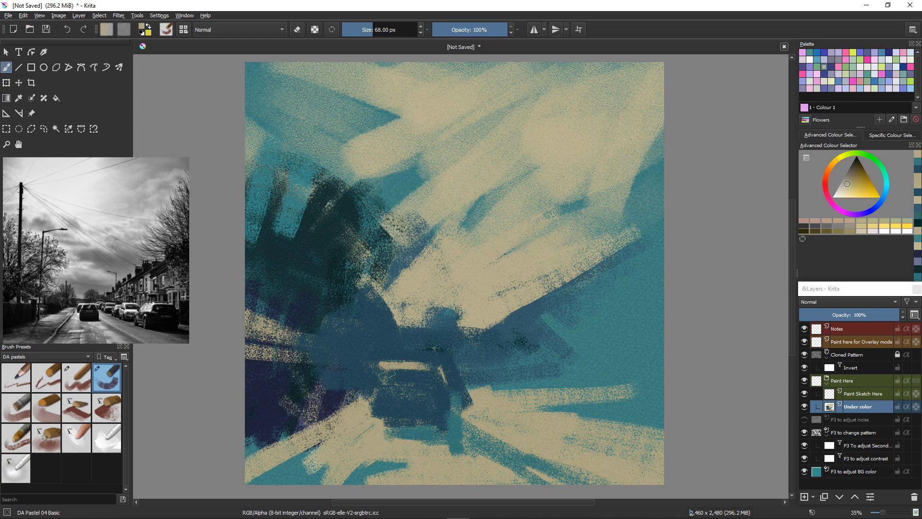
left_click_drag(392, 367, 385, 383)
key("bracketleft")
key("bracketleft")
key("bracketleft")
key("bracketleft")
key("bracketleft")
key("bracketleft")
left_click_drag(379, 366, 380, 377)
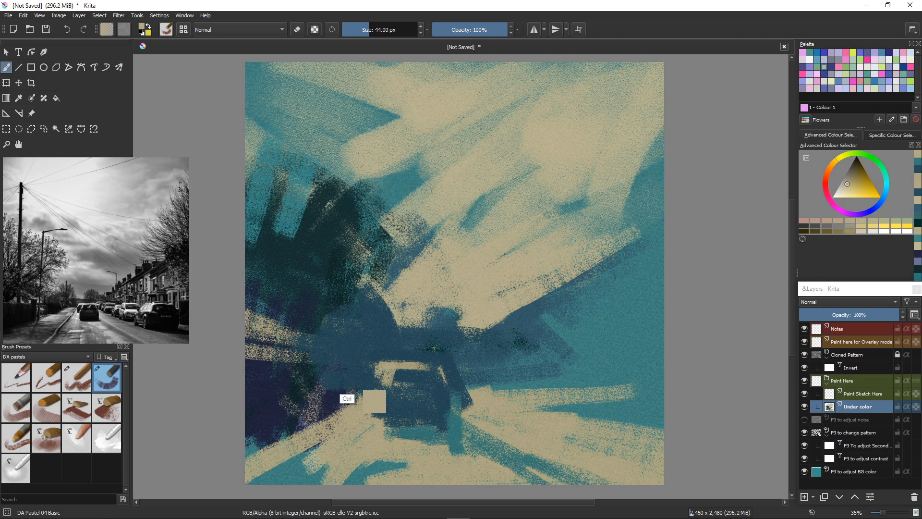
Refine the car's cabin with sampled blue around the rear window and sampled beige along the roof's upper edge
left_click(346, 384, "ctrl")
left_click_drag(388, 370, 383, 383)
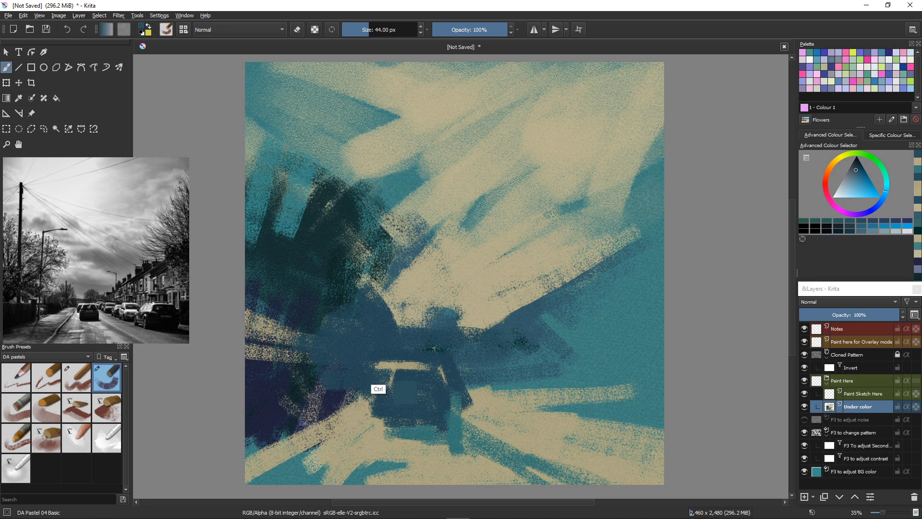
left_click(377, 382, "ctrl")
left_click(376, 384, "ctrl")
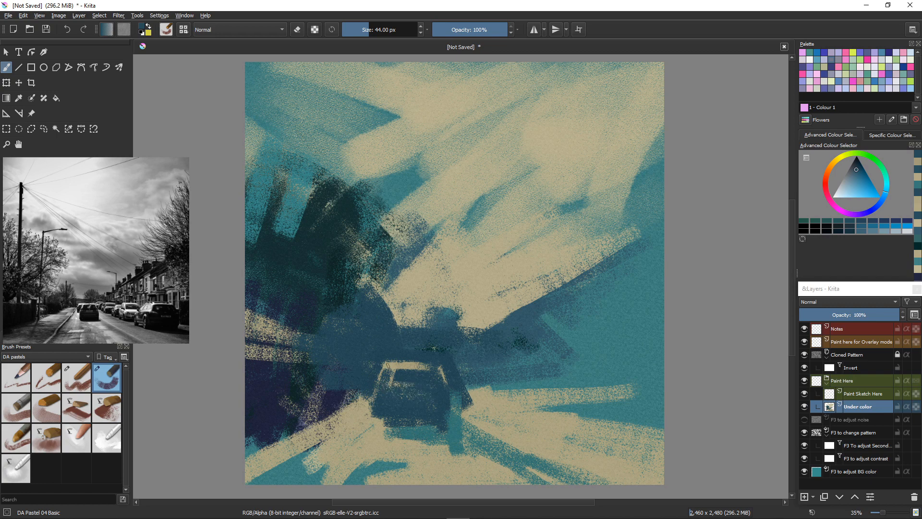
left_click(399, 387, "ctrl")
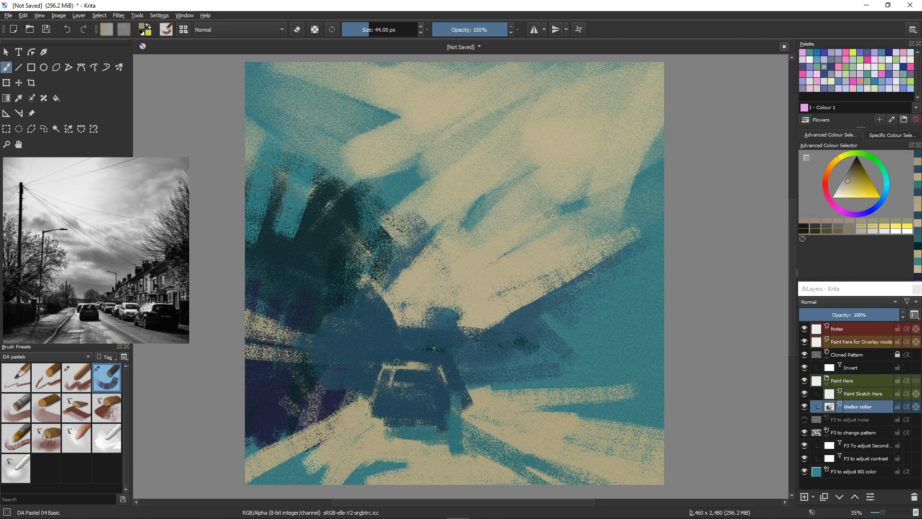
left_click_drag(412, 359, 388, 364)
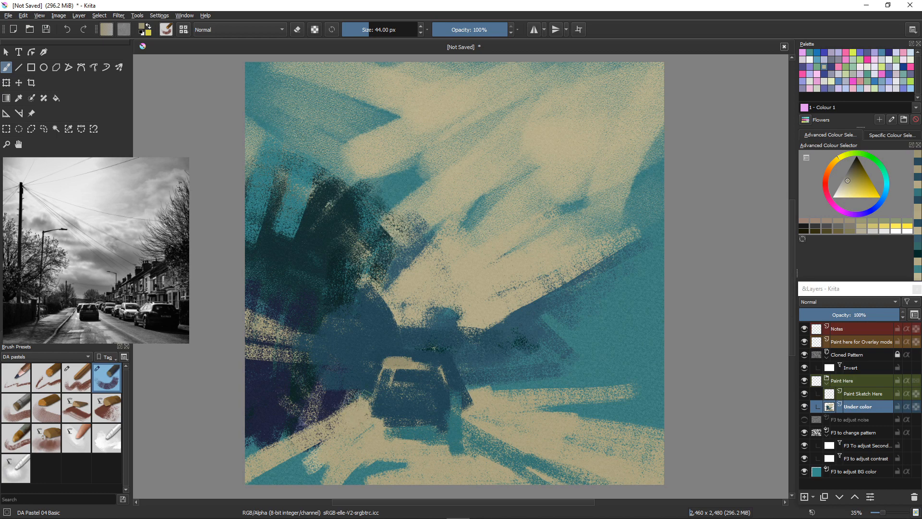
Trim the car's left side with sampled beige and stroke beige across the roadside verge to its left
mouse_move(369, 387)
left_mouse_down()
mouse_move(357, 424)
mouse_move(358, 410)
mouse_move(358, 420)
mouse_move(375, 405)
mouse_move(359, 409)
mouse_move(368, 417)
mouse_move(383, 402)
mouse_move(373, 426)
left_mouse_up()
left_click(356, 423, "ctrl")
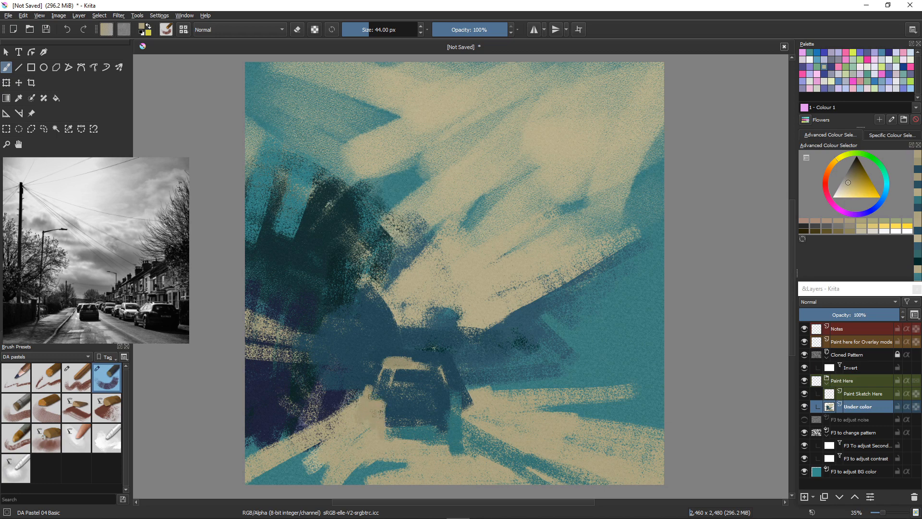
left_click_drag(373, 382, 374, 424)
mouse_move(343, 397)
left_mouse_down()
mouse_move(344, 377)
mouse_move(337, 402)
mouse_move(324, 406)
mouse_move(324, 394)
mouse_move(263, 414)
left_mouse_up()
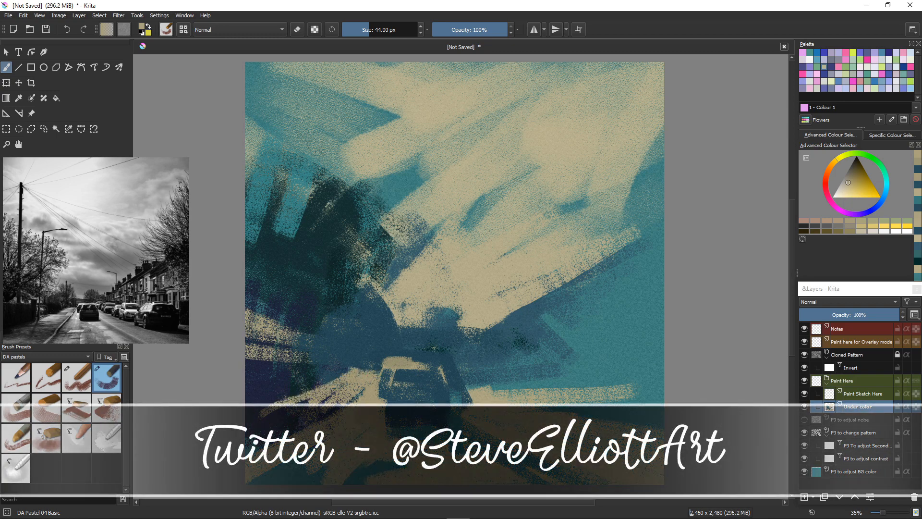
left_click(372, 381, "ctrl")
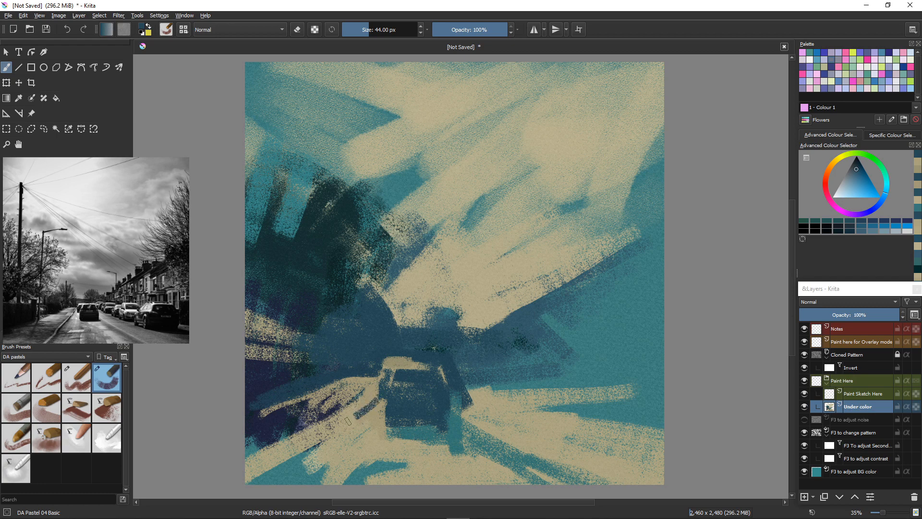
left_click_drag(377, 403, 345, 435)
mouse_move(365, 386)
left_mouse_down()
mouse_move(355, 400)
mouse_move(374, 386)
mouse_move(342, 409)
mouse_move(298, 396)
left_mouse_up()
mouse_move(315, 391)
left_mouse_down()
mouse_move(359, 387)
mouse_move(341, 380)
left_mouse_up()
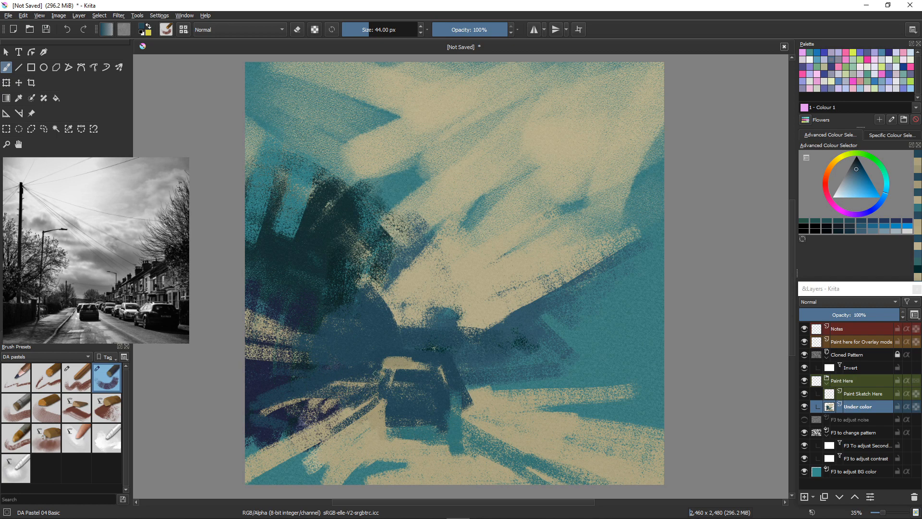
key("ctrl+z")
key("ctrl+z")
key("ctrl+z")
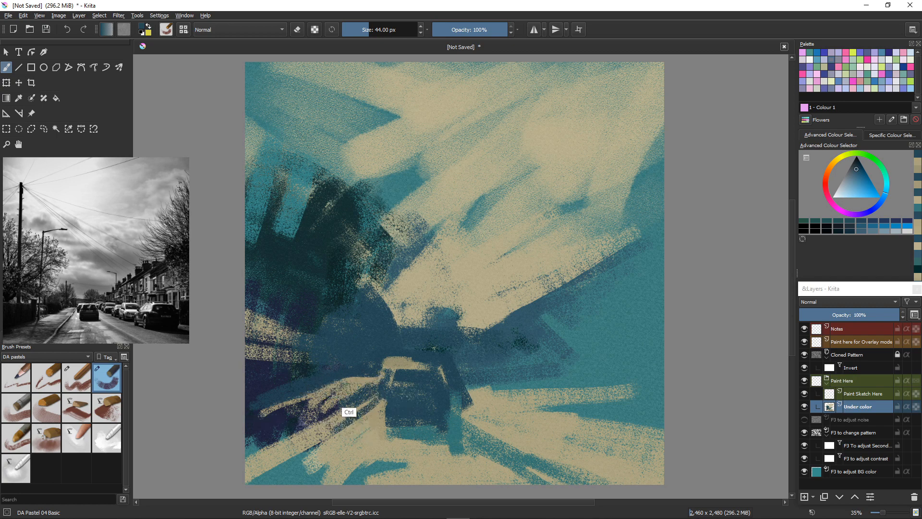
Sample dark navy from the trees and paint a small block of short slanted strokes just left of the car
mouse_move(374, 395)
left_mouse_down()
mouse_move(345, 407)
mouse_move(322, 403)
mouse_move(333, 378)
mouse_move(346, 393)
left_mouse_up()
left_click(304, 298, "ctrl")
left_click_drag(348, 352, 362, 386)
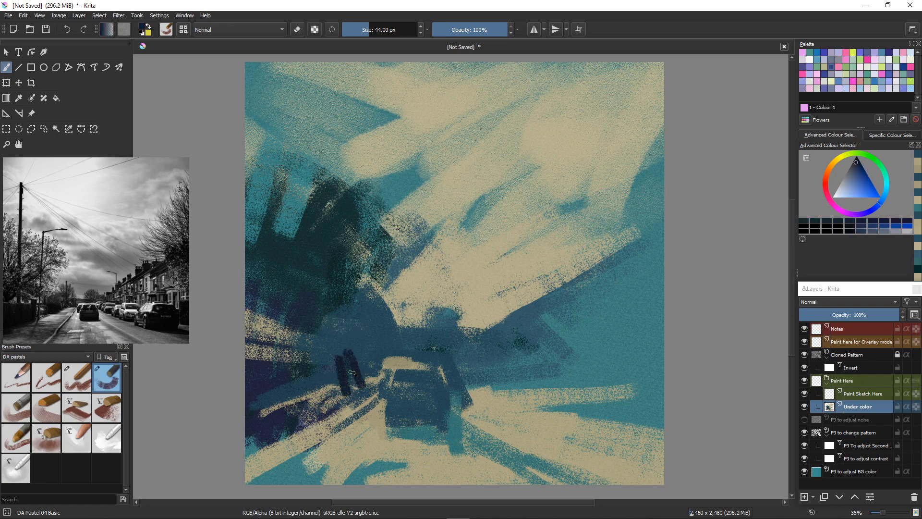
mouse_move(330, 352)
left_mouse_down()
mouse_move(339, 383)
mouse_move(352, 379)
left_mouse_up()
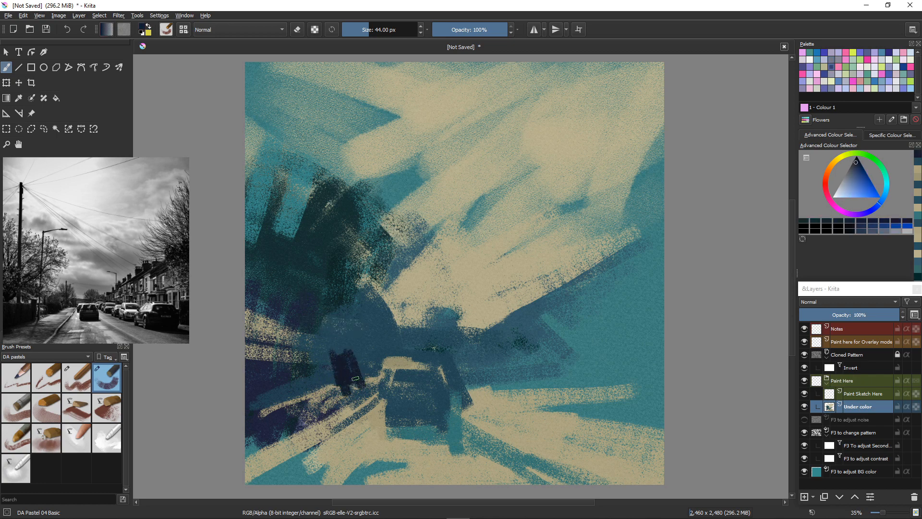
Paint dark navy details on the car's rear window, boot and bumper, refining them with sampled blue and navy
mouse_move(441, 400)
left_mouse_down()
mouse_move(413, 394)
mouse_move(433, 401)
mouse_move(426, 421)
mouse_move(414, 418)
mouse_move(443, 425)
left_mouse_up()
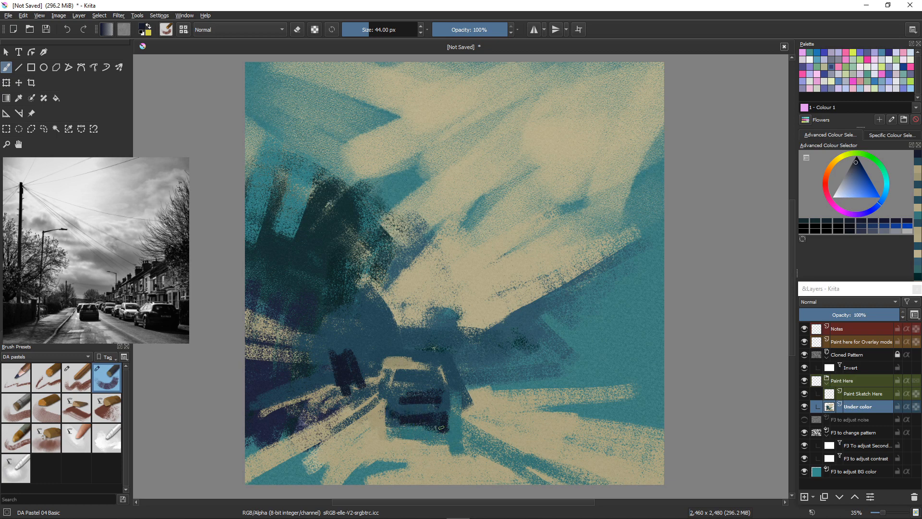
mouse_move(446, 423)
left_mouse_down()
mouse_move(447, 400)
mouse_move(450, 425)
left_mouse_up()
mouse_move(431, 373)
left_mouse_down()
mouse_move(436, 385)
mouse_move(398, 383)
mouse_move(431, 386)
left_mouse_up()
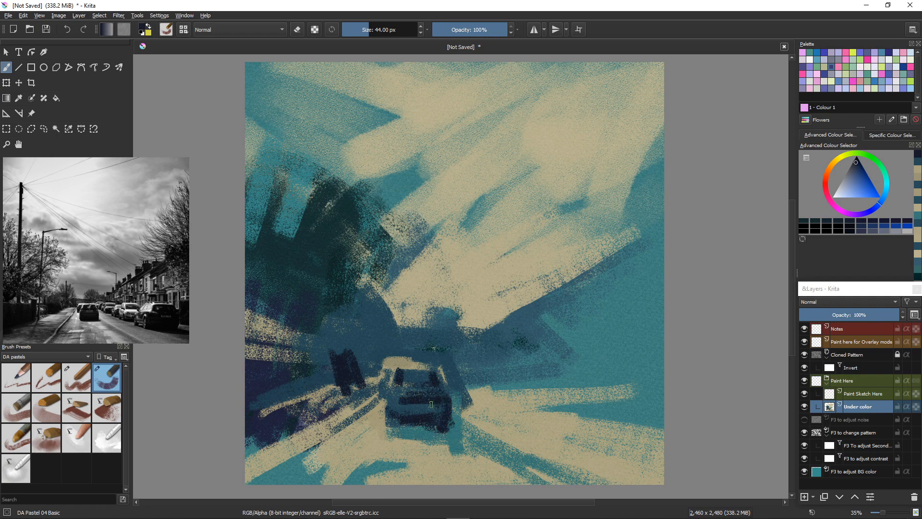
left_click(404, 408, "ctrl")
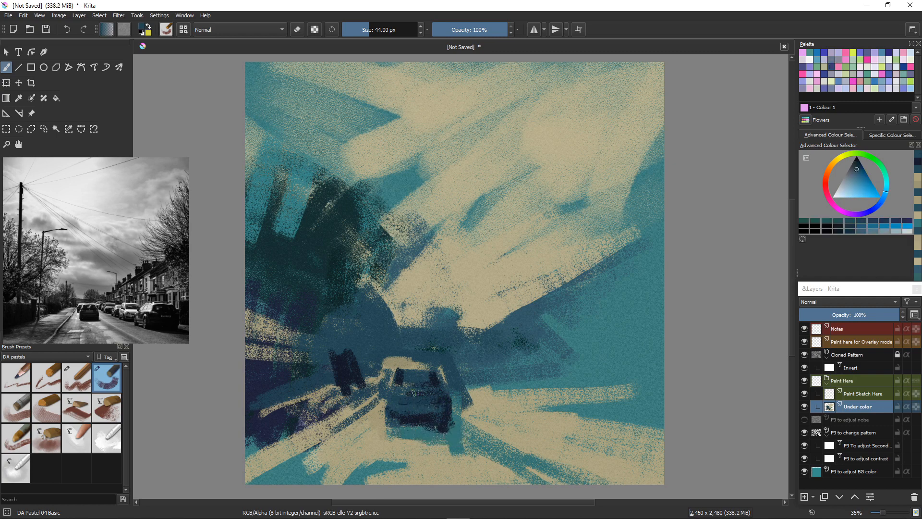
left_click(420, 421, "ctrl")
mouse_move(425, 415)
left_mouse_down()
mouse_move(391, 413)
mouse_move(415, 413)
left_mouse_up()
left_click(431, 419, "ctrl")
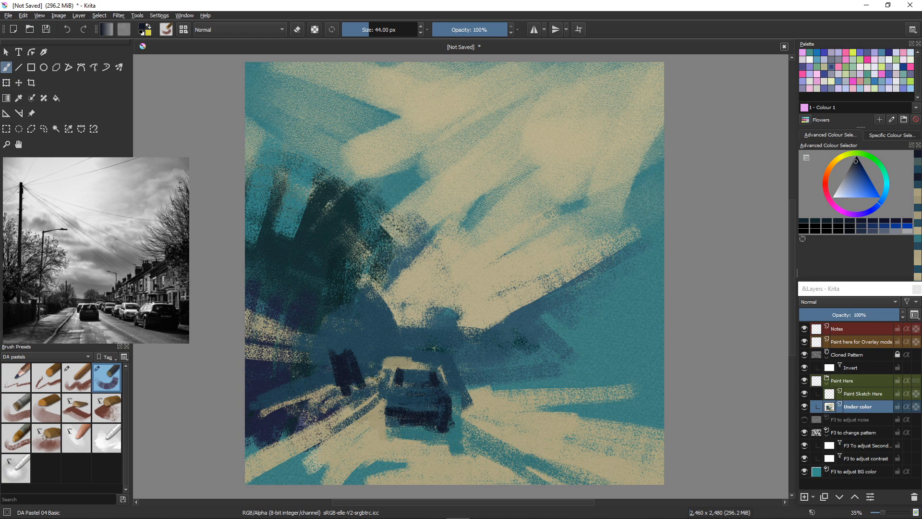
Trim the base of the navy block left of the car with sampled beige along the verge's upper edge
mouse_move(372, 379)
left_mouse_down()
mouse_move(327, 371)
mouse_move(349, 384)
mouse_move(346, 391)
mouse_move(299, 404)
left_mouse_up()
left_click(358, 399, "ctrl")
left_click(423, 243, "ctrl")
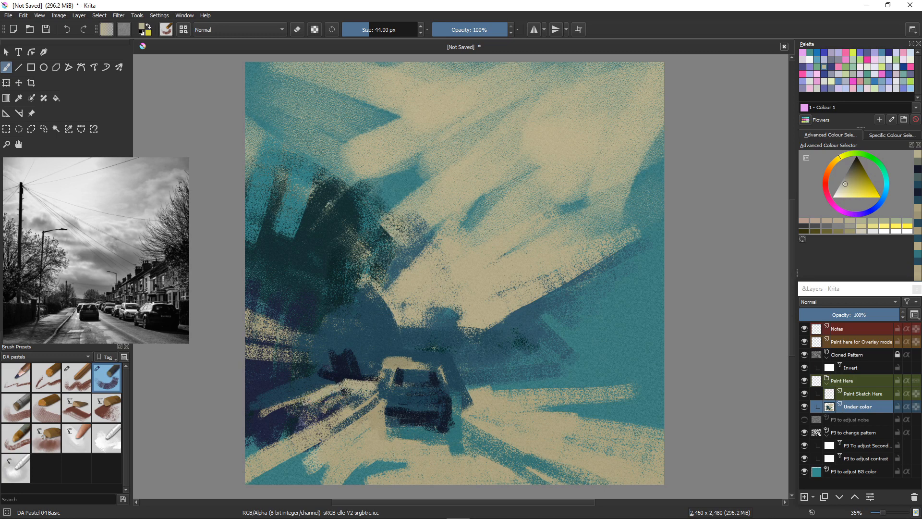
Sample navy and paint a tree trunk with branches fanning upwards into the foliage left of the car
left_click(338, 367, "ctrl")
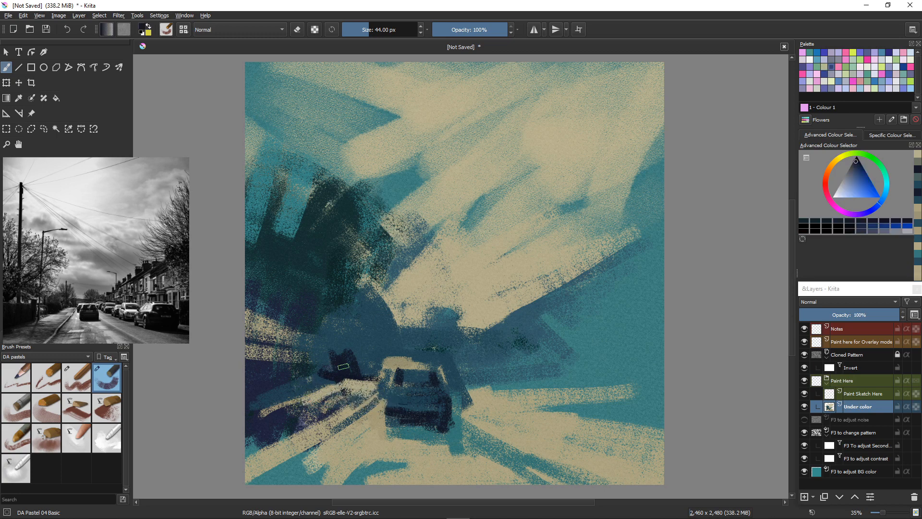
mouse_move(345, 356)
left_mouse_down()
mouse_move(371, 309)
mouse_move(355, 348)
mouse_move(380, 311)
mouse_move(359, 376)
left_mouse_up()
left_click_drag(341, 254, 340, 363)
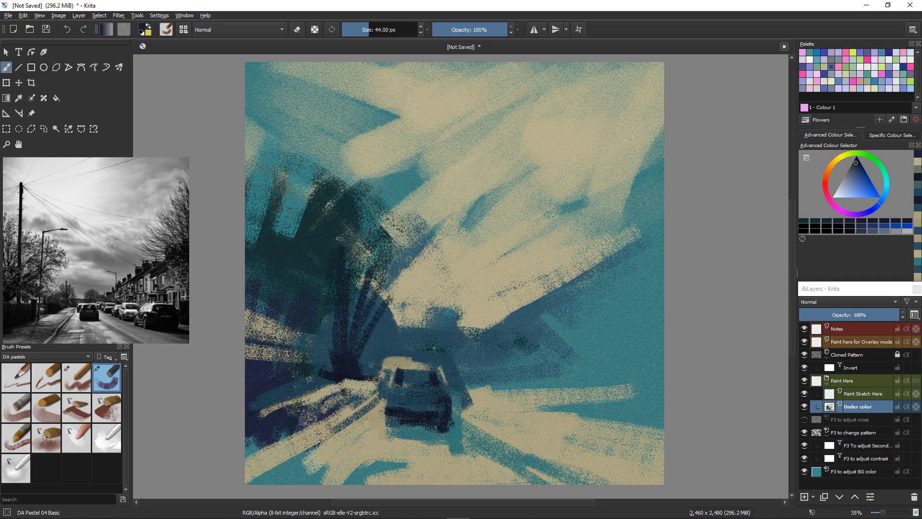
left_click_drag(341, 222, 357, 306)
left_click_drag(368, 244, 361, 281)
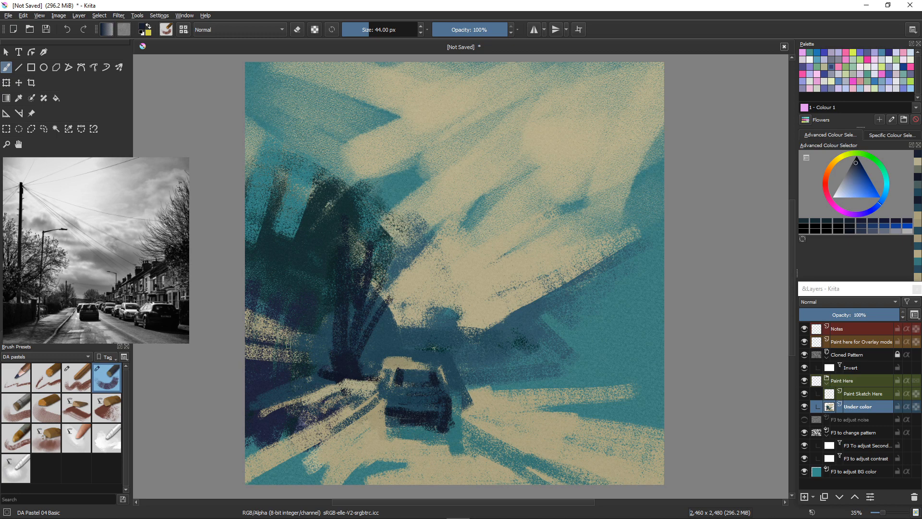
Darken the hedge from the tree's base to the canvas's left edge with navy strokes, enlarging the brush to 63 px
mouse_move(323, 361)
left_mouse_down()
mouse_move(307, 390)
mouse_move(360, 367)
mouse_move(331, 383)
mouse_move(363, 375)
mouse_move(341, 373)
mouse_move(313, 389)
left_mouse_up()
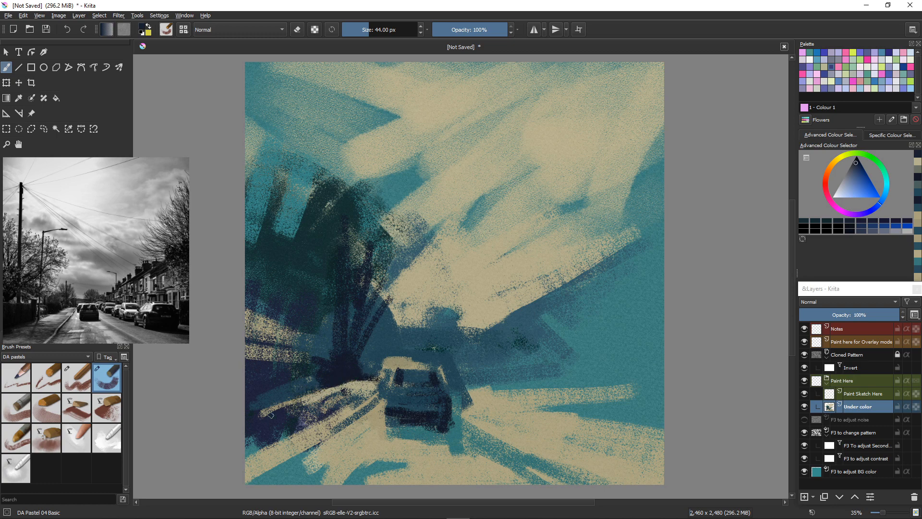
mouse_move(314, 344)
left_mouse_down()
mouse_move(314, 395)
mouse_move(318, 337)
mouse_move(314, 387)
mouse_move(321, 340)
mouse_move(317, 359)
mouse_move(309, 338)
mouse_move(298, 395)
mouse_move(287, 344)
mouse_move(291, 360)
mouse_move(310, 344)
mouse_move(281, 363)
mouse_move(281, 350)
mouse_move(287, 365)
mouse_move(248, 338)
mouse_move(252, 360)
left_mouse_up()
key("bracketright")
key("bracketright")
key("bracketright")
key("bracketright")
key("bracketright")
mouse_move(305, 345)
left_mouse_down()
mouse_move(238, 342)
mouse_move(287, 362)
mouse_move(291, 396)
mouse_move(260, 405)
mouse_move(253, 385)
left_mouse_up()
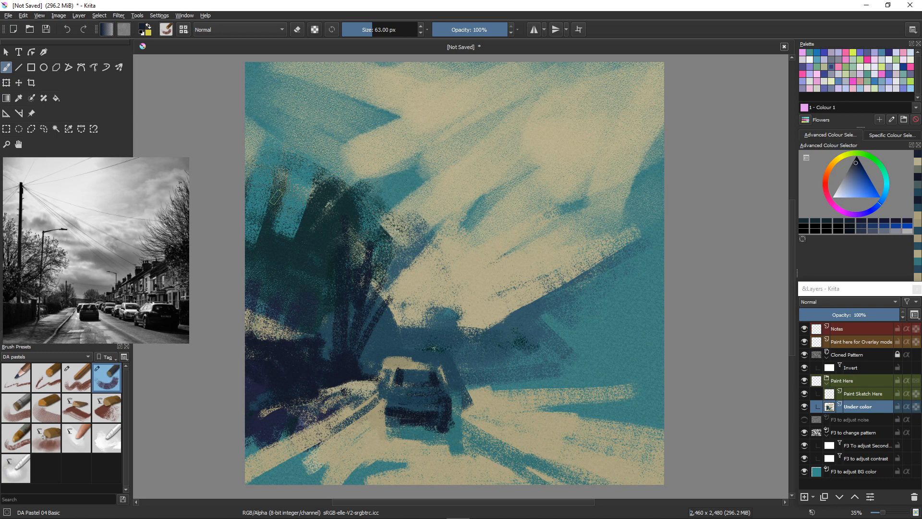
Touch up the hedge's upper edge and the verge below it with sampled teal and dark blue
left_click(276, 197, "ctrl")
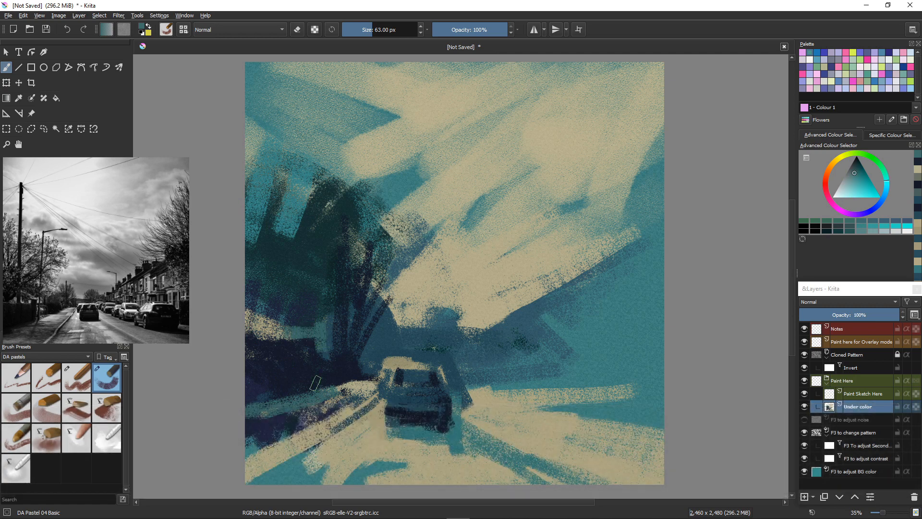
left_click(305, 327, "ctrl")
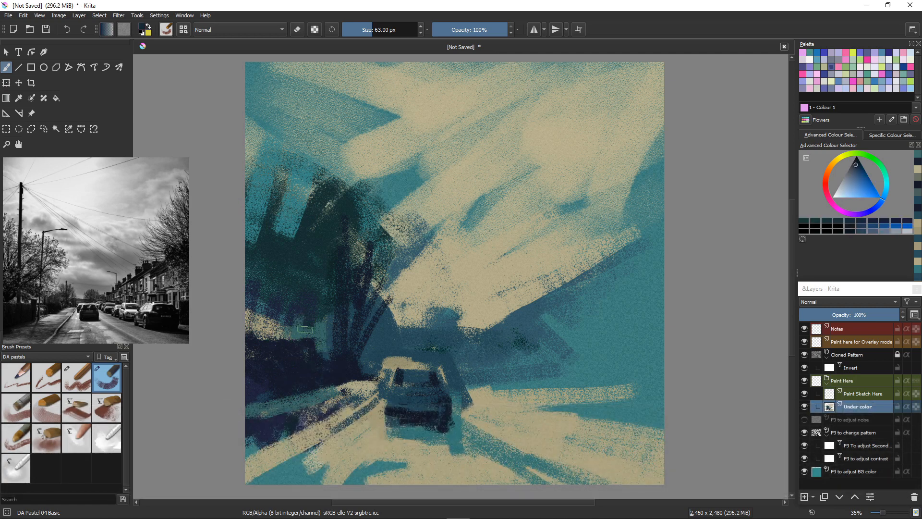
left_click(302, 326, "ctrl")
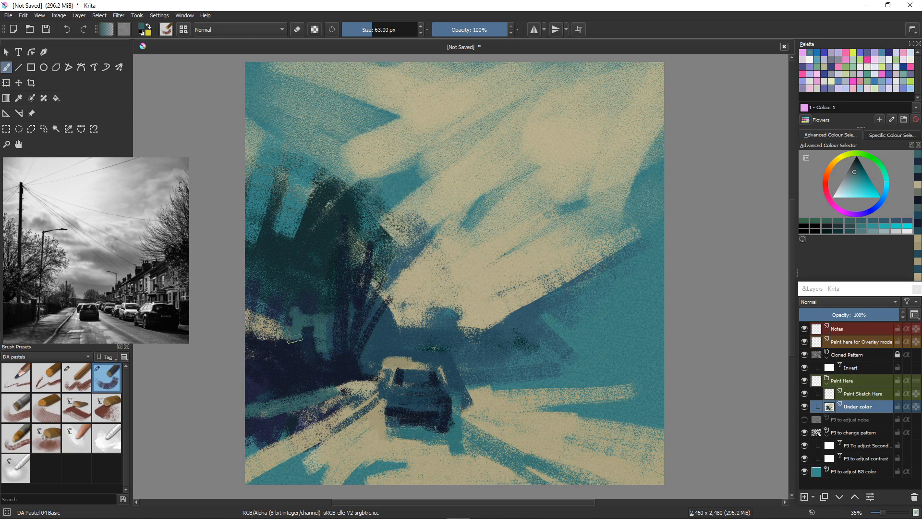
Sample navy from the hedge and paint a tall telegraph pole rising from it into the sky
left_click(290, 360, "ctrl")
left_click_drag(306, 108, 303, 355)
left_click_drag(310, 105, 305, 376)
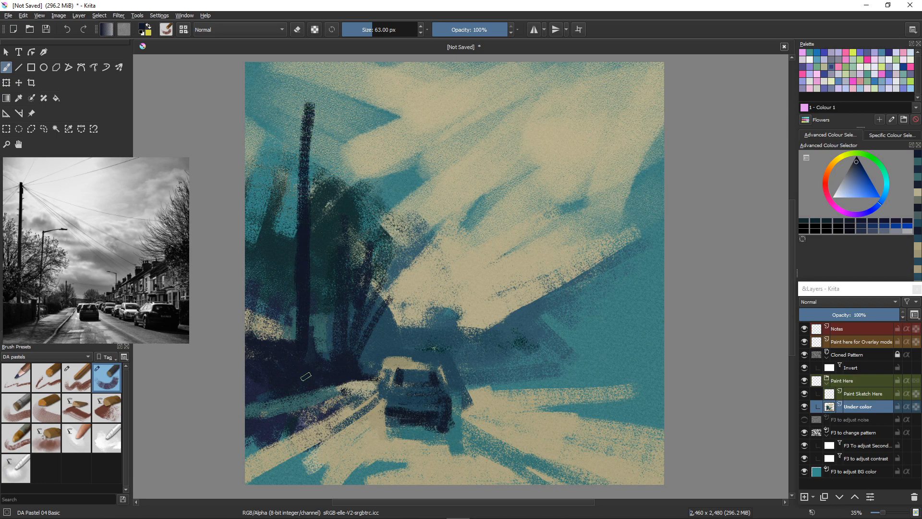
left_click_drag(307, 103, 305, 366)
Sample muted teal and add short vertical strokes on both sides of the telegraph pole's lower half
left_click(324, 347, "ctrl")
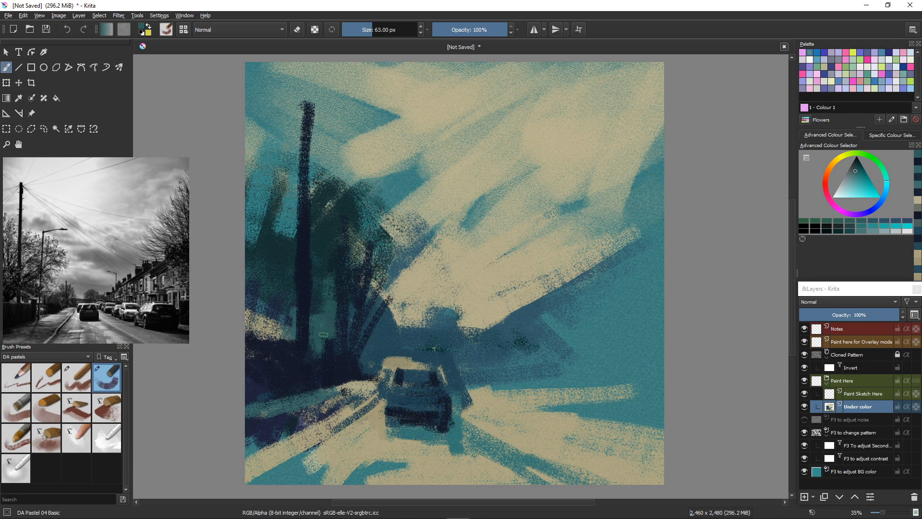
left_click_drag(316, 264, 316, 314)
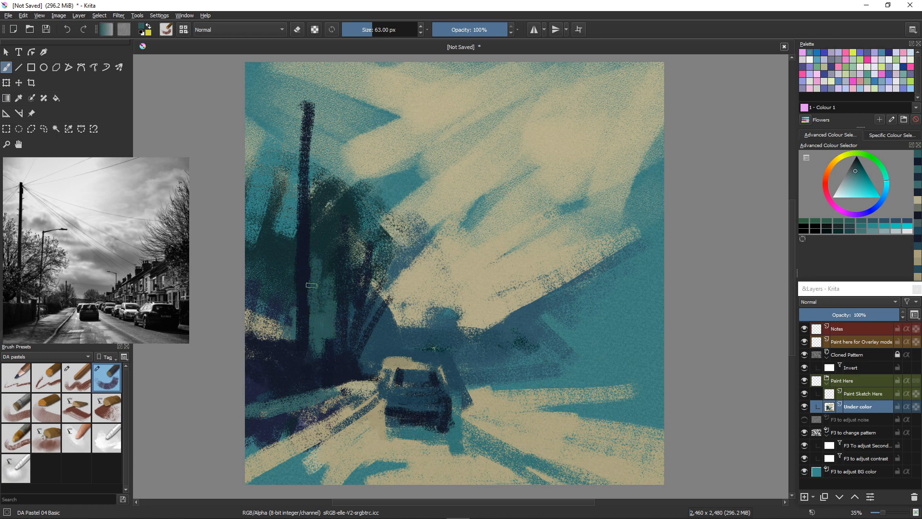
left_click_drag(294, 264, 290, 321)
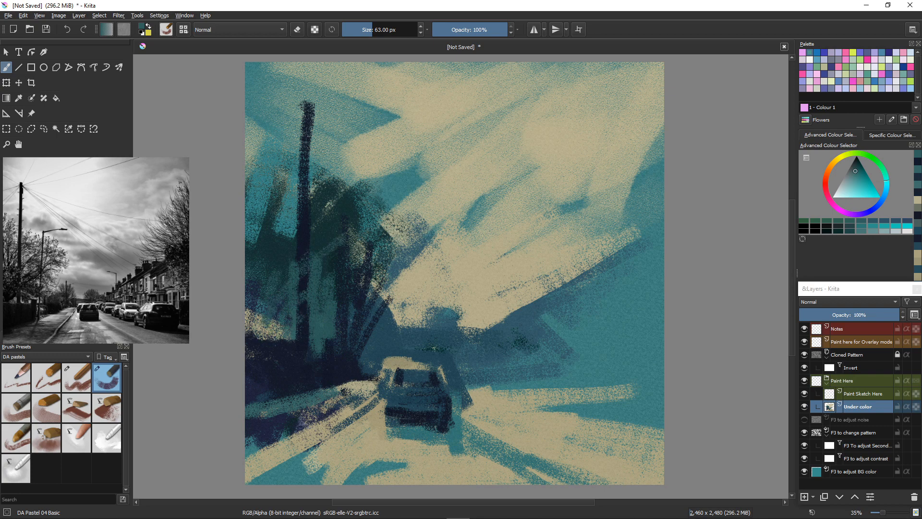
Sample navy, add diagonal strokes over the bushes around the pole's base, and paint upright trunks near the canvas's left edge
left_click(297, 391, "ctrl")
mouse_move(294, 283)
left_mouse_down()
mouse_move(257, 331)
mouse_move(272, 319)
left_mouse_up()
left_click_drag(319, 295, 252, 339)
mouse_move(272, 302)
left_mouse_down()
mouse_move(287, 256)
mouse_move(255, 326)
left_mouse_up()
left_click_drag(287, 291, 280, 339)
left_click_drag(275, 150, 257, 250)
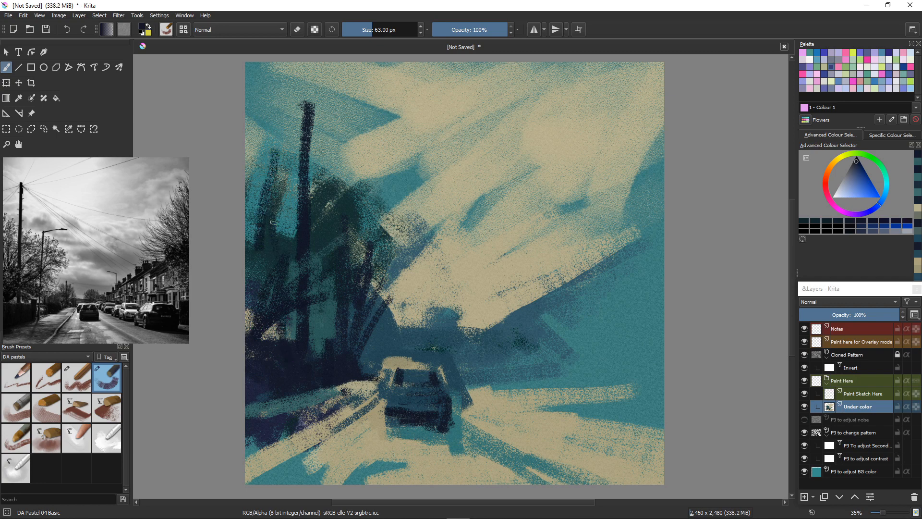
mouse_move(285, 191)
left_mouse_down()
mouse_move(288, 239)
mouse_move(274, 241)
left_mouse_up()
mouse_move(252, 231)
left_mouse_down()
mouse_move(257, 168)
mouse_move(252, 364)
left_mouse_up()
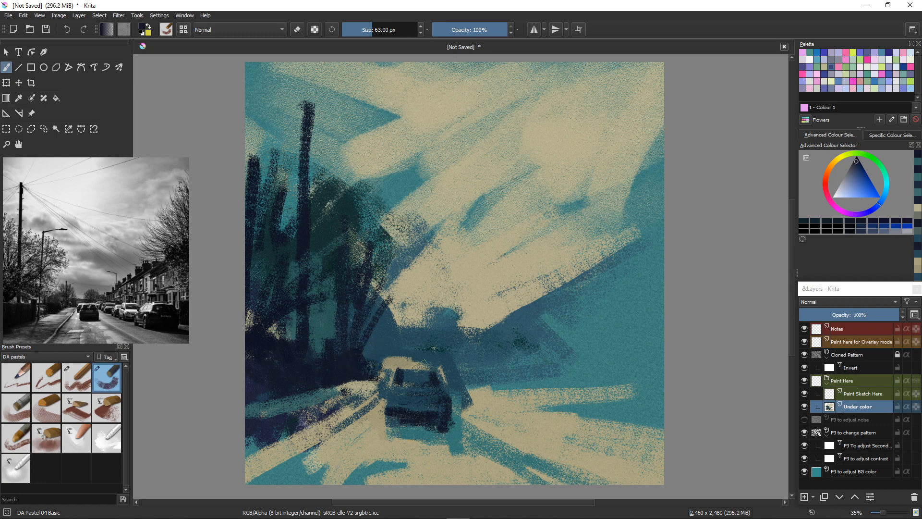
Lighten the skyline above the car with sampled pale beige and reshape the rounded tree there with sampled blue
left_click(380, 331, "ctrl")
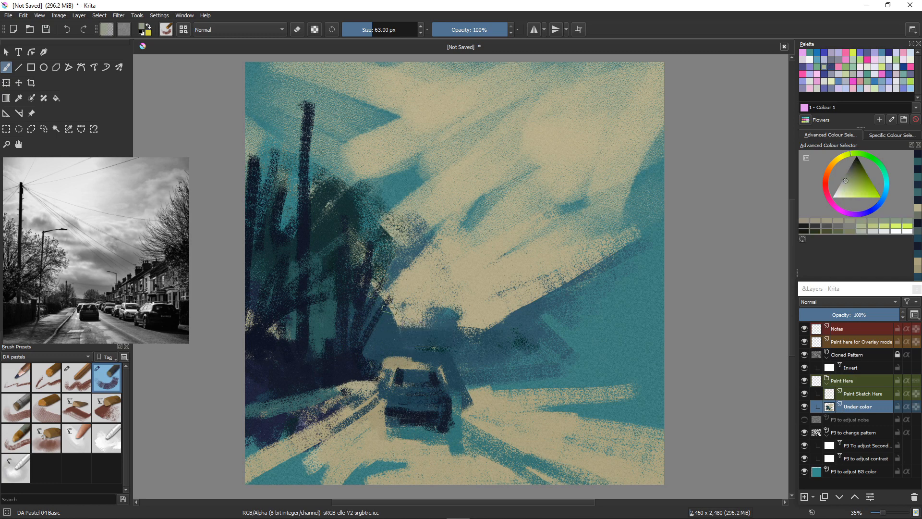
mouse_move(384, 312)
left_mouse_down()
mouse_move(410, 331)
mouse_move(402, 321)
mouse_move(408, 270)
mouse_move(415, 341)
mouse_move(414, 316)
mouse_move(413, 326)
mouse_move(427, 299)
mouse_move(463, 320)
mouse_move(410, 303)
mouse_move(439, 302)
mouse_move(419, 313)
mouse_move(480, 328)
left_mouse_up()
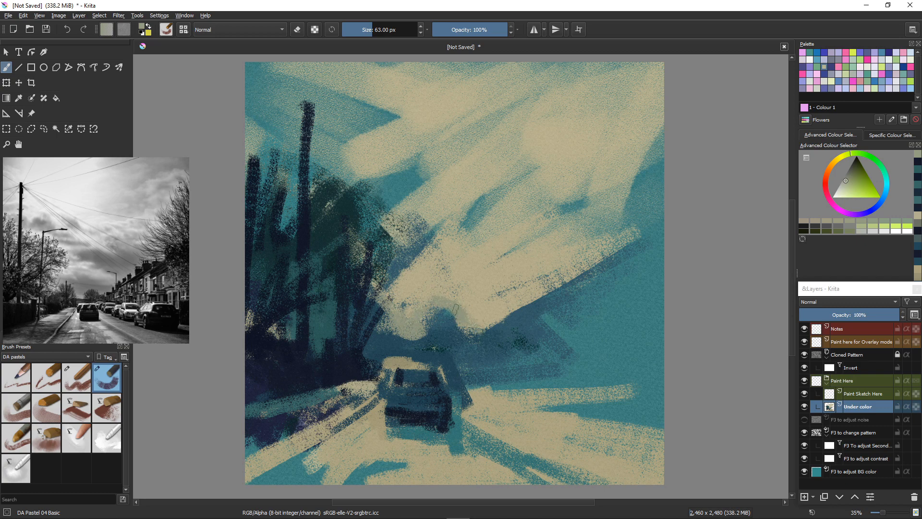
left_click(444, 318, "ctrl")
mouse_move(458, 318)
left_mouse_down()
mouse_move(435, 312)
mouse_move(411, 342)
left_mouse_up()
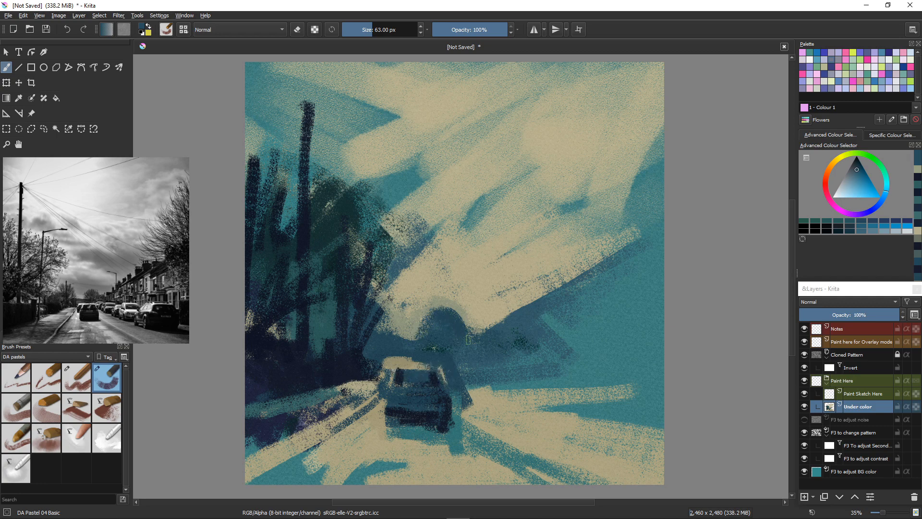
Sample the background teal and fill the rounded tree above the car, continuing down past the car's upper right side
left_click(605, 360, "ctrl")
mouse_move(447, 314)
left_mouse_down()
mouse_move(474, 341)
mouse_move(448, 314)
mouse_move(449, 339)
mouse_move(436, 341)
mouse_move(440, 314)
mouse_move(424, 340)
mouse_move(440, 346)
mouse_move(444, 325)
mouse_move(457, 370)
left_mouse_up()
left_click_drag(429, 340, 431, 350)
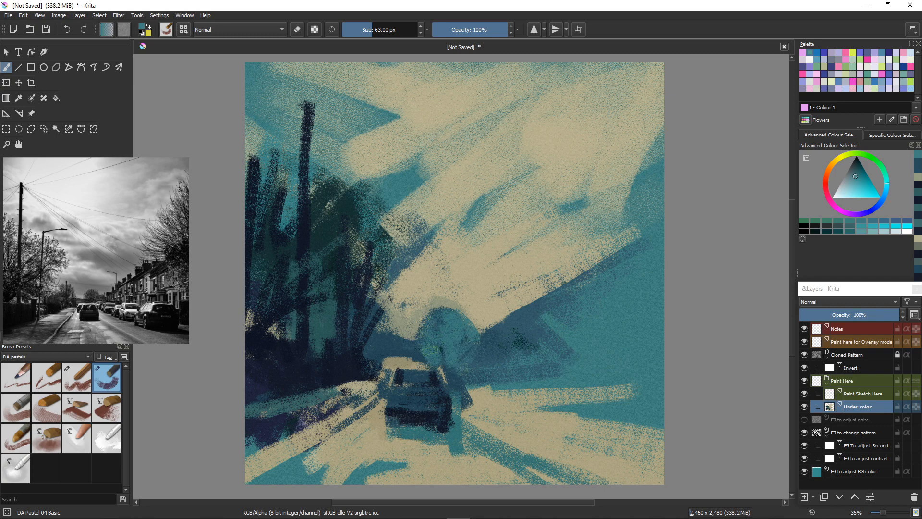
left_click_drag(460, 387, 461, 344)
Paint a beige band from the car's roof to the canvas's right edge with sampled beige, and trim the car's right side
left_click(402, 360, "ctrl")
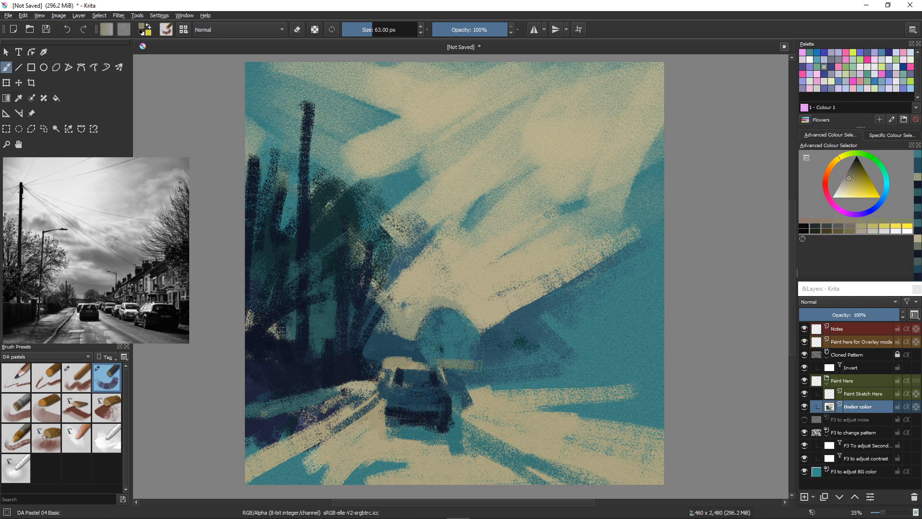
mouse_move(435, 362)
left_mouse_down()
mouse_move(476, 363)
mouse_move(468, 361)
left_mouse_up()
left_click(392, 384, "ctrl")
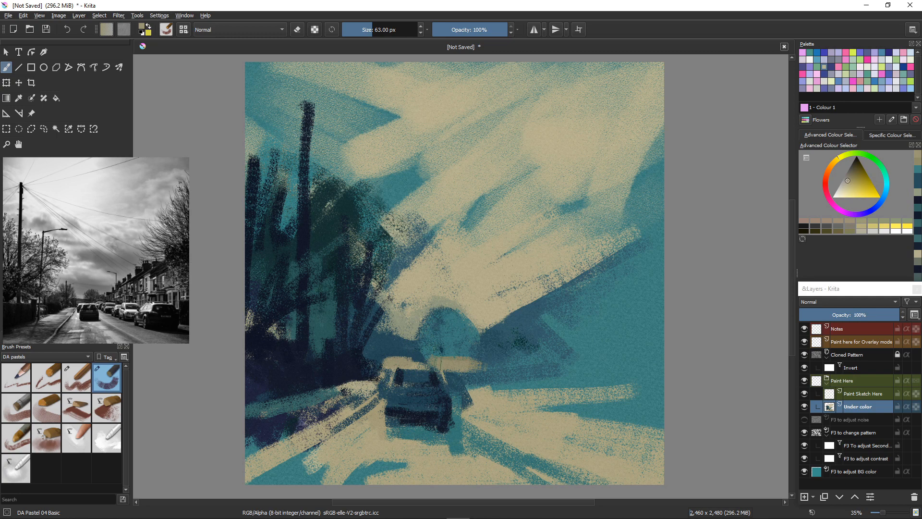
left_click_drag(502, 376, 462, 369)
mouse_move(527, 376)
left_mouse_down()
mouse_move(502, 370)
mouse_move(586, 372)
left_mouse_up()
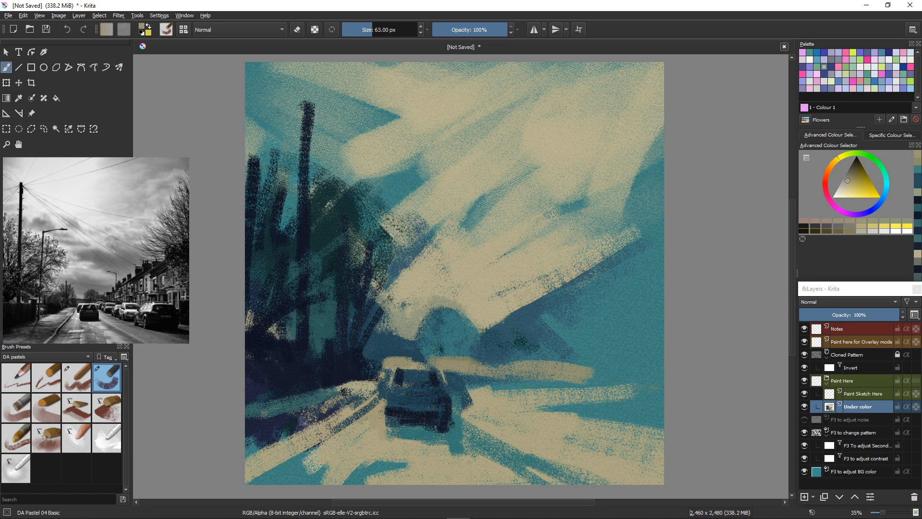
mouse_move(654, 387)
left_mouse_down()
mouse_move(584, 372)
mouse_move(659, 366)
mouse_move(603, 361)
left_mouse_up()
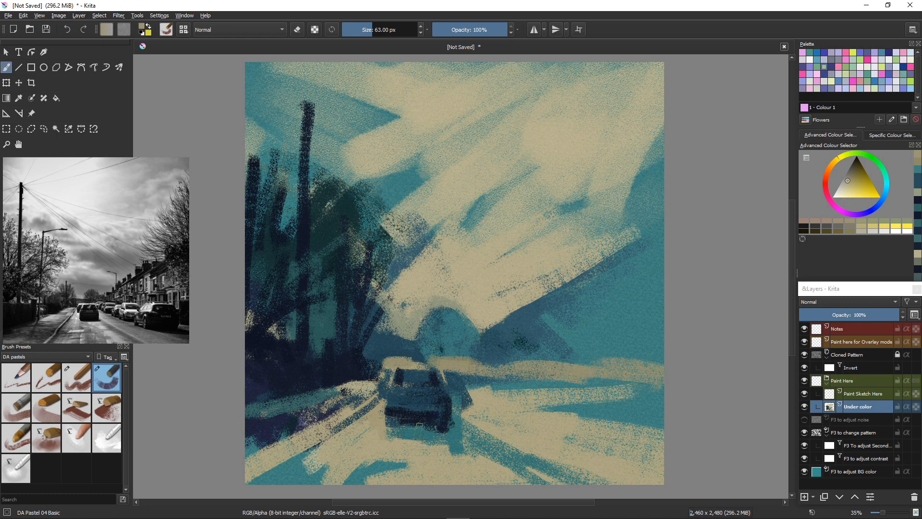
mouse_move(449, 385)
left_mouse_down()
mouse_move(464, 404)
mouse_move(461, 427)
left_mouse_up()
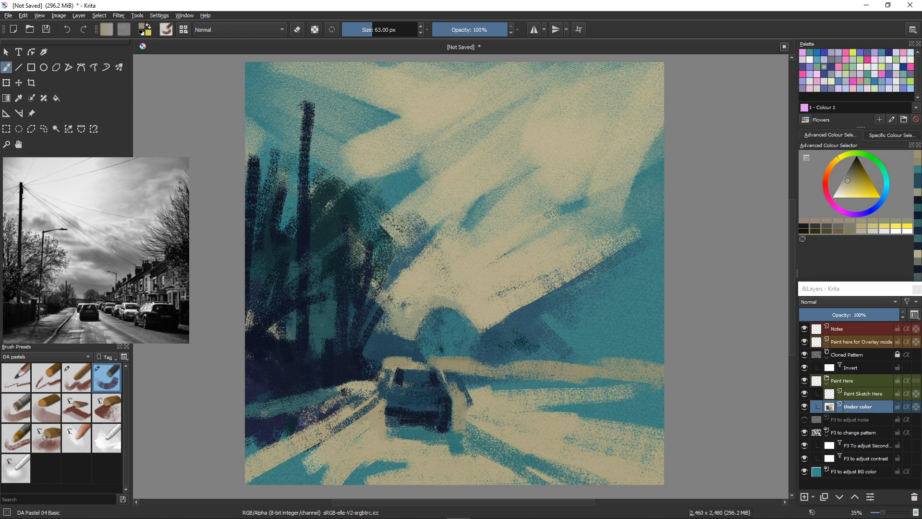
Trim the centre car's right edge with beige and paint a diagonal beige stroke across the road beside it
left_click_drag(454, 387, 459, 434)
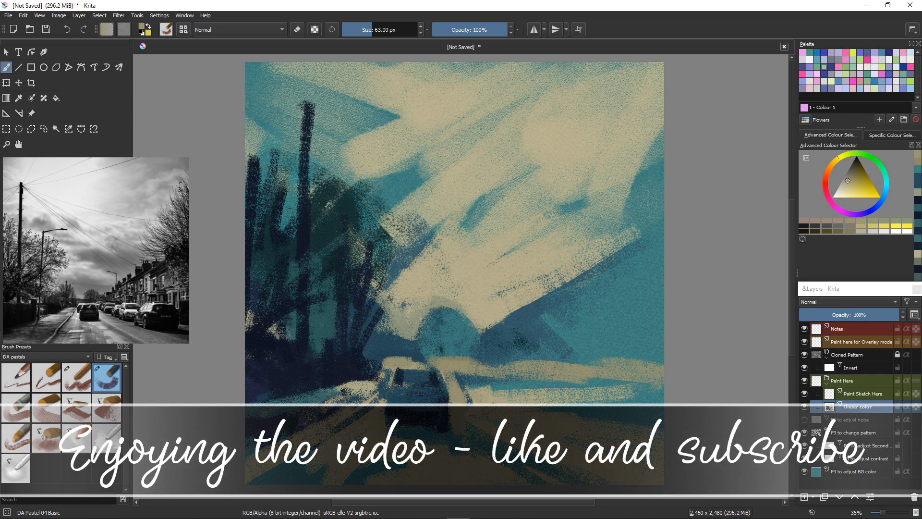
left_click_drag(457, 396, 486, 397)
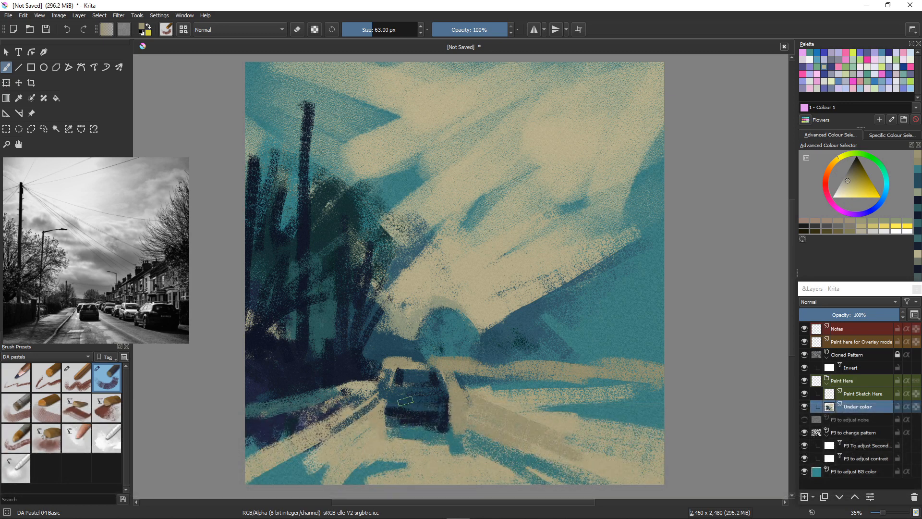
Block in a parked car at the canvas's right edge with blue sampled from the centre car, and darken its lower half with sampled navy
left_click(407, 422, "ctrl")
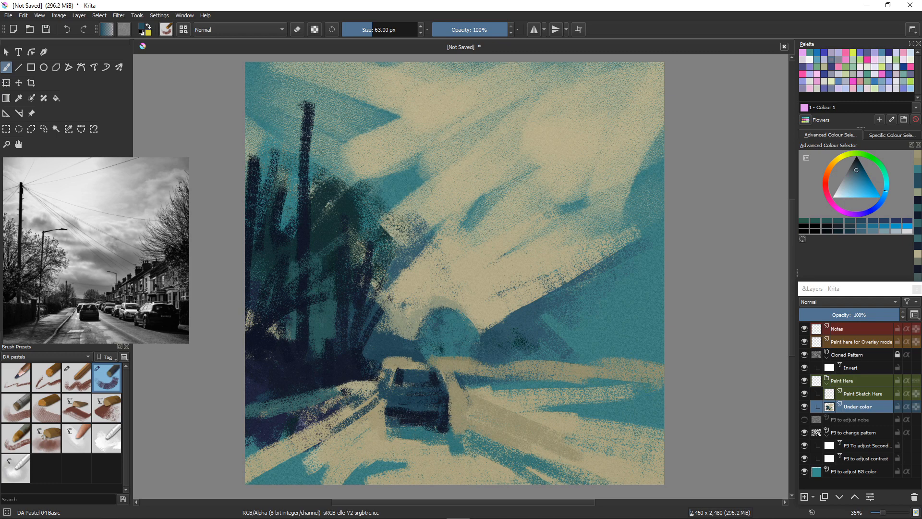
mouse_move(652, 384)
left_mouse_down()
mouse_move(597, 378)
mouse_move(657, 372)
mouse_move(598, 398)
mouse_move(590, 414)
mouse_move(654, 430)
mouse_move(550, 406)
mouse_move(595, 409)
mouse_move(649, 429)
mouse_move(636, 416)
mouse_move(635, 434)
mouse_move(600, 438)
left_mouse_up()
left_click(427, 425, "ctrl")
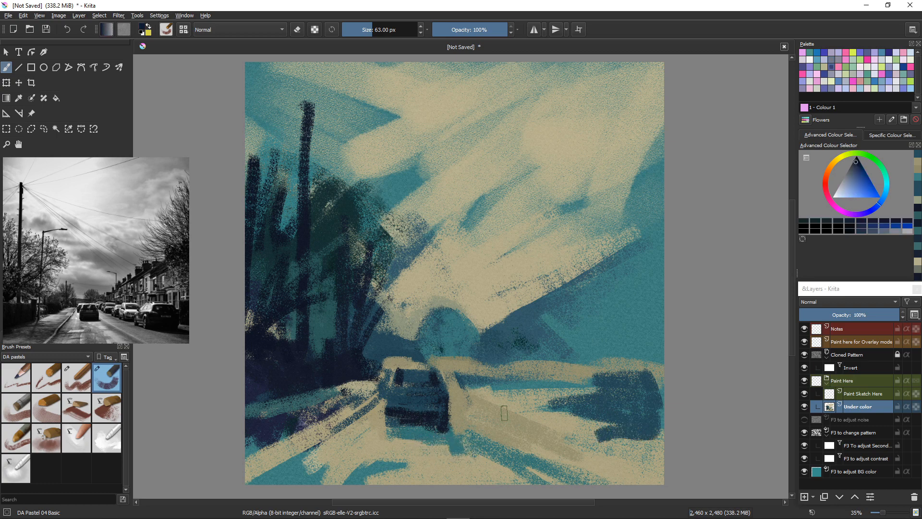
mouse_move(656, 429)
left_mouse_down()
mouse_move(609, 428)
mouse_move(631, 427)
mouse_move(656, 401)
mouse_move(576, 434)
mouse_move(587, 434)
mouse_move(593, 415)
mouse_move(592, 429)
mouse_move(614, 434)
mouse_move(601, 419)
mouse_move(554, 417)
left_mouse_up()
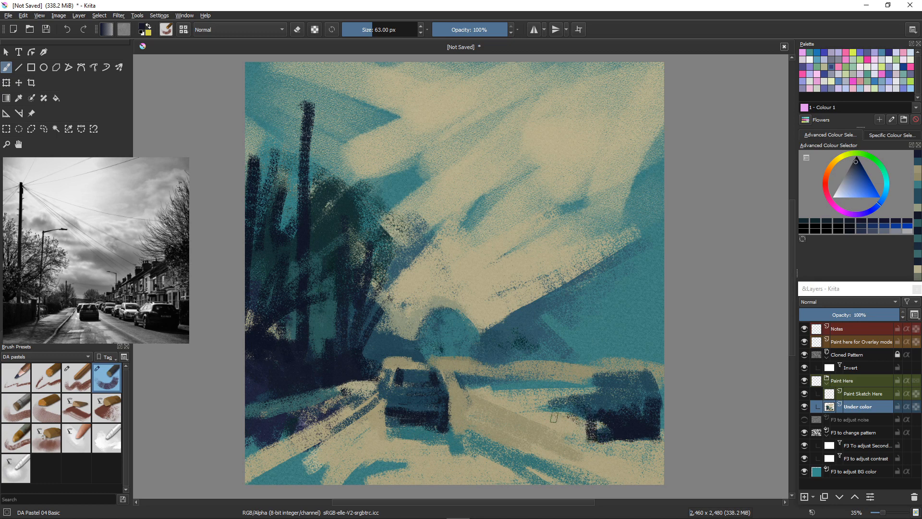
Sample dark blue from the parked car's base and add dark strokes for the wheel area at its left end
left_click(560, 414, "ctrl")
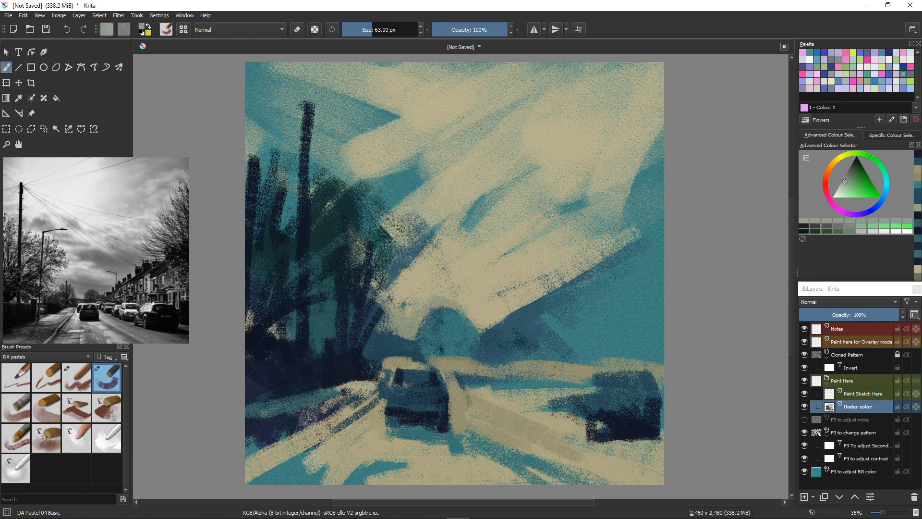
left_click(605, 422, "ctrl")
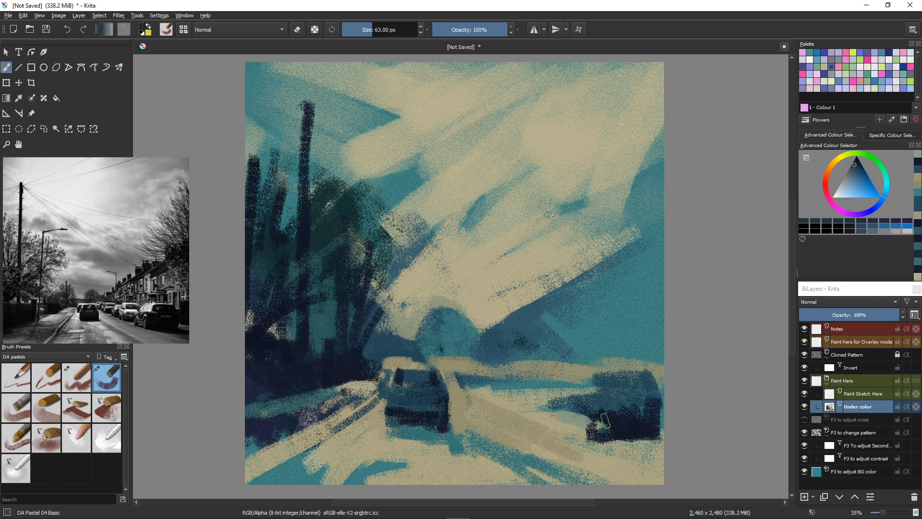
mouse_move(597, 417)
left_mouse_down()
mouse_move(535, 415)
mouse_move(552, 423)
left_mouse_up()
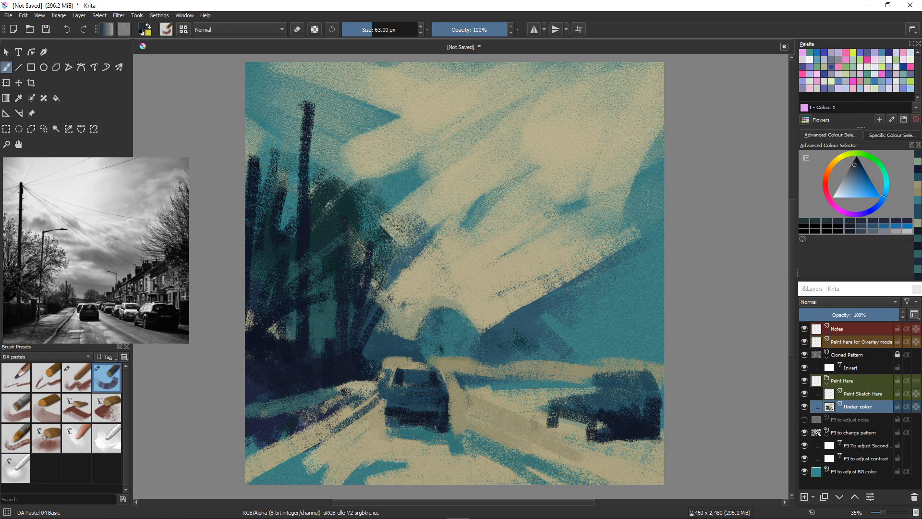
Sample beige, cut back the parked cars' roofline, and refine the area above it with the brush reduced to 30 px
left_click(552, 426, "ctrl")
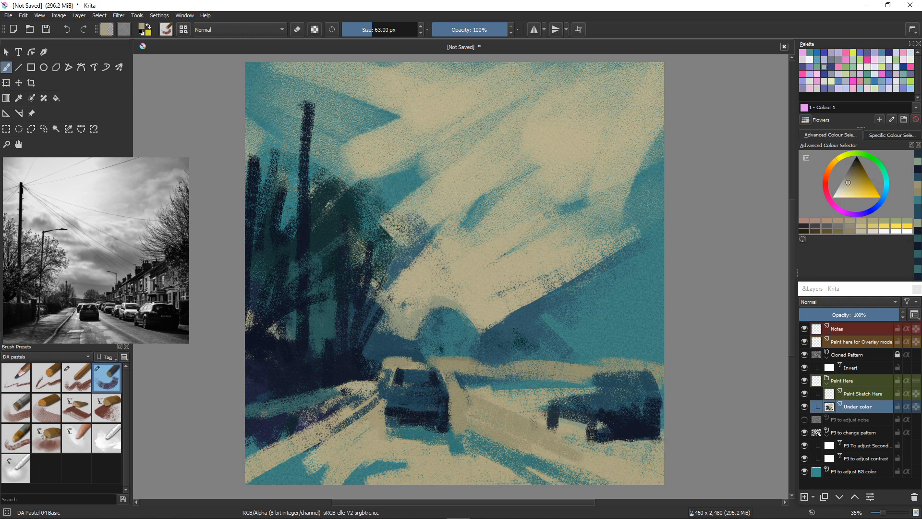
mouse_move(622, 391)
left_mouse_down()
mouse_move(582, 375)
mouse_move(601, 390)
left_mouse_up()
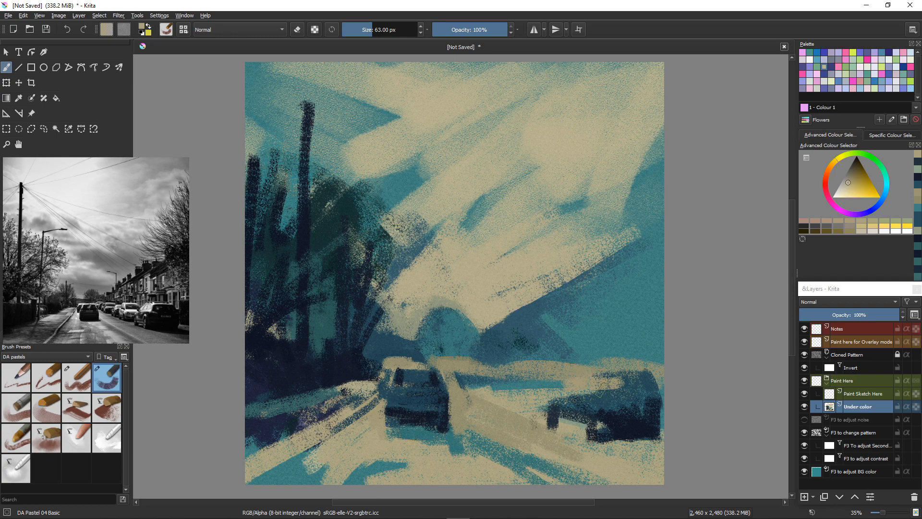
key("bracketleft")
key("bracketleft")
key("bracketleft")
key("bracketleft")
key("bracketleft")
key("bracketleft")
key("bracketleft")
left_click_drag(653, 379, 600, 377)
mouse_move(610, 374)
left_mouse_down()
mouse_move(611, 396)
mouse_move(606, 373)
left_mouse_up()
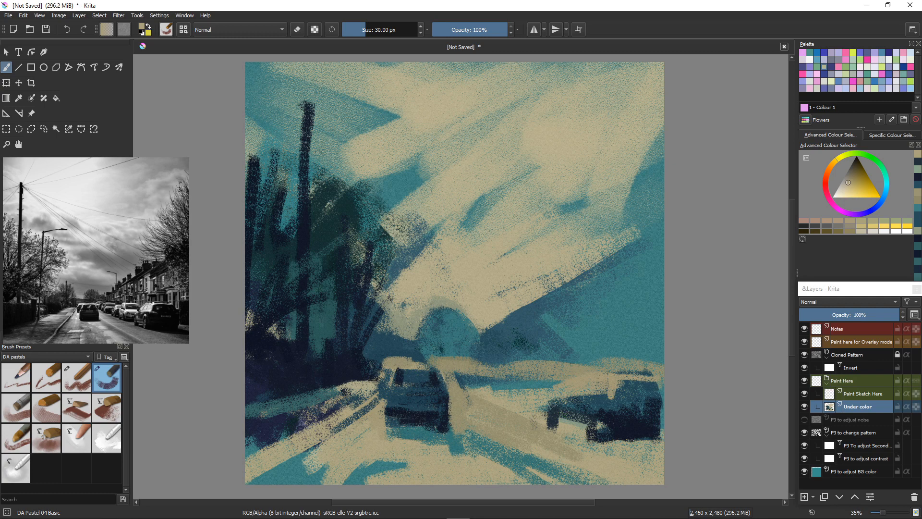
Shape the farther parked car's front with sampled blue and separate it from the nearer car with a curved beige stroke
left_click(623, 428, "ctrl")
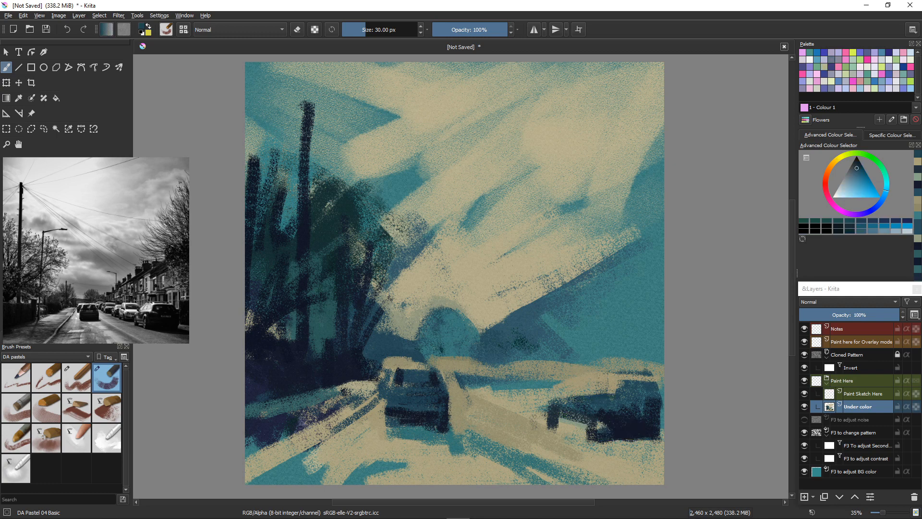
mouse_move(550, 402)
left_mouse_down()
mouse_move(587, 396)
mouse_move(547, 429)
left_mouse_up()
left_click(583, 397, "ctrl")
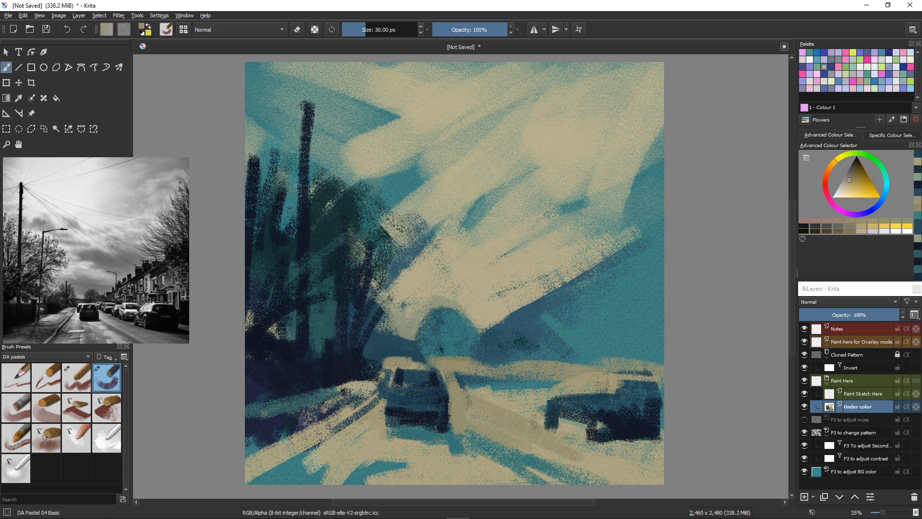
left_click_drag(600, 404, 589, 427)
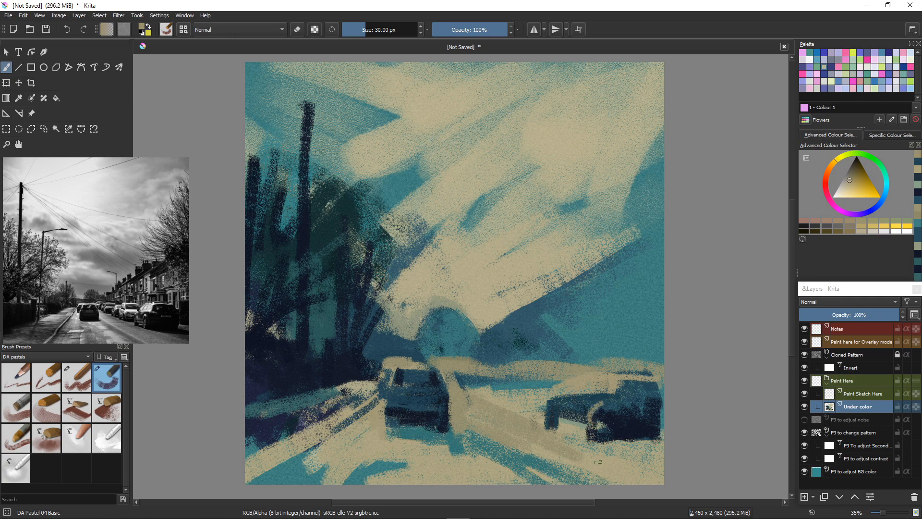
left_click_drag(551, 400, 547, 401)
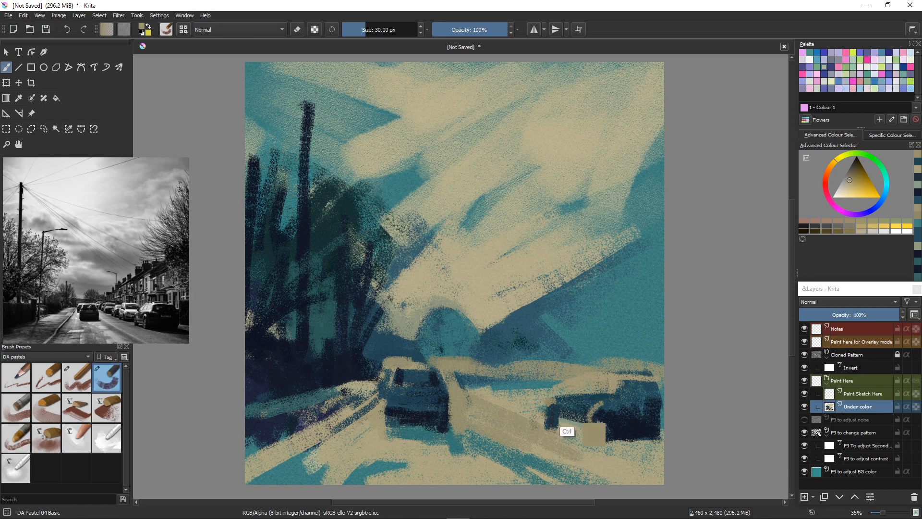
left_click(555, 414, "ctrl")
mouse_move(548, 398)
left_mouse_down()
mouse_move(544, 417)
mouse_move(557, 433)
left_mouse_up()
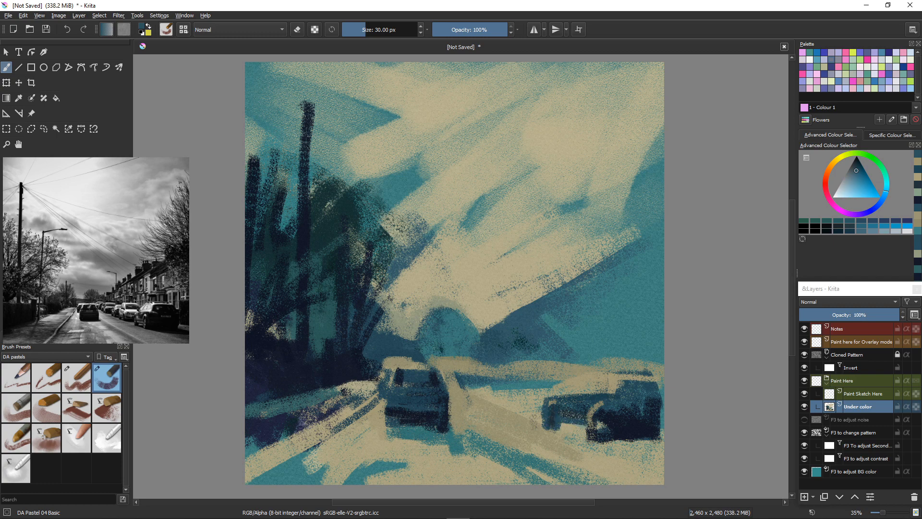
Rebuild the nearer parked car's cabin in sampled blue, and outline its roof, windows and bonnet with sampled navy
left_click(600, 395, "ctrl")
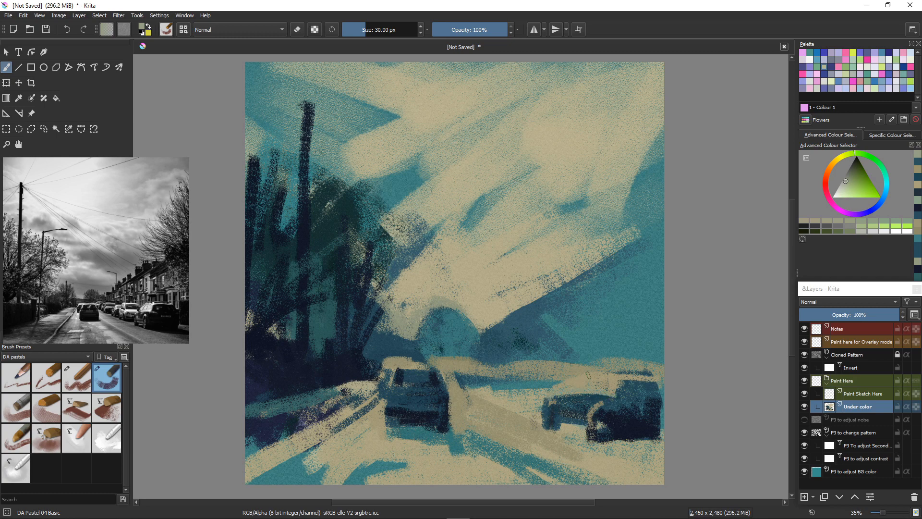
left_click(583, 396, "ctrl")
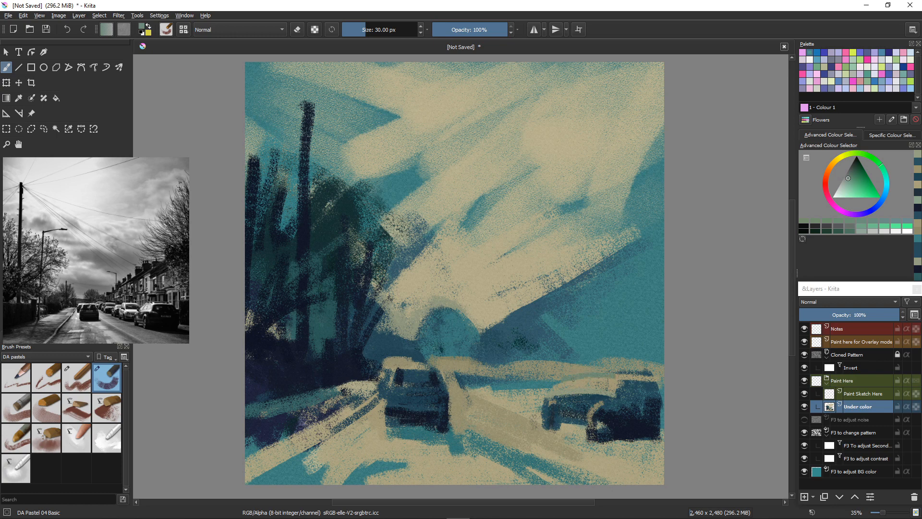
left_click(633, 414, "ctrl")
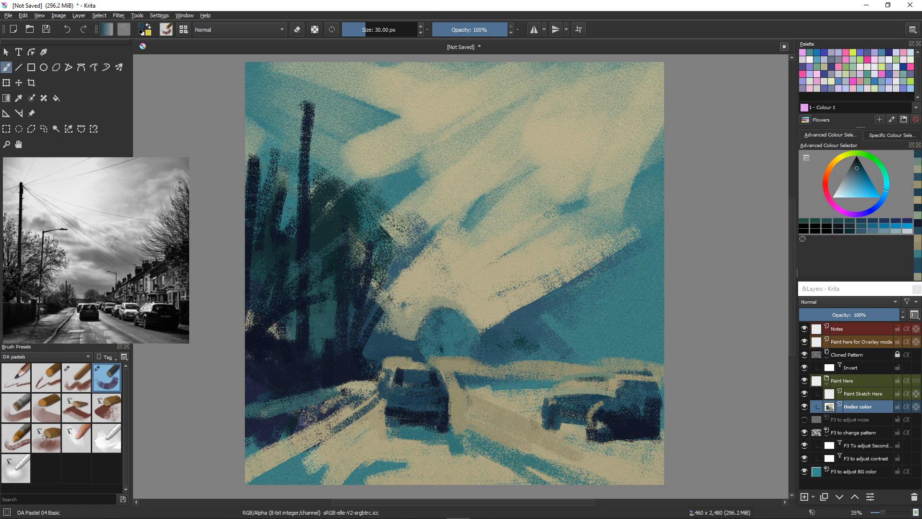
mouse_move(608, 378)
left_mouse_down()
mouse_move(612, 400)
mouse_move(629, 381)
mouse_move(652, 380)
mouse_move(627, 414)
left_mouse_up()
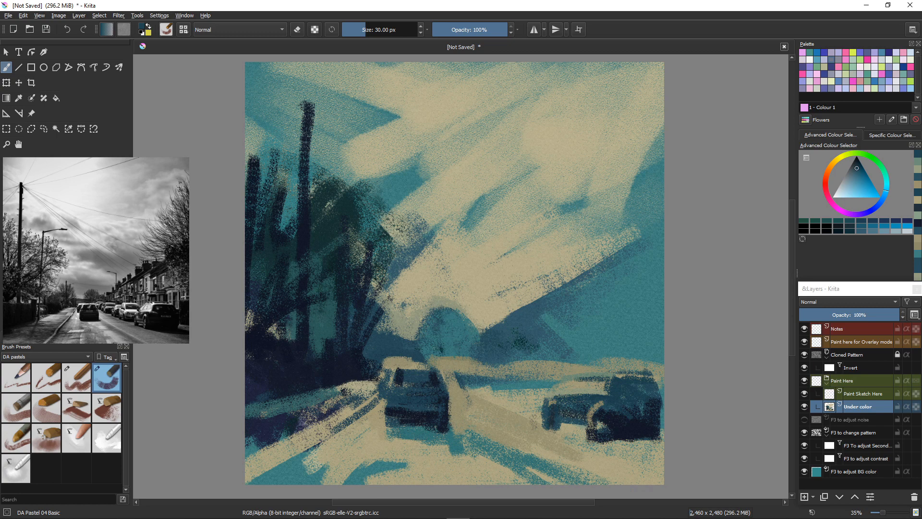
left_click(625, 400, "ctrl")
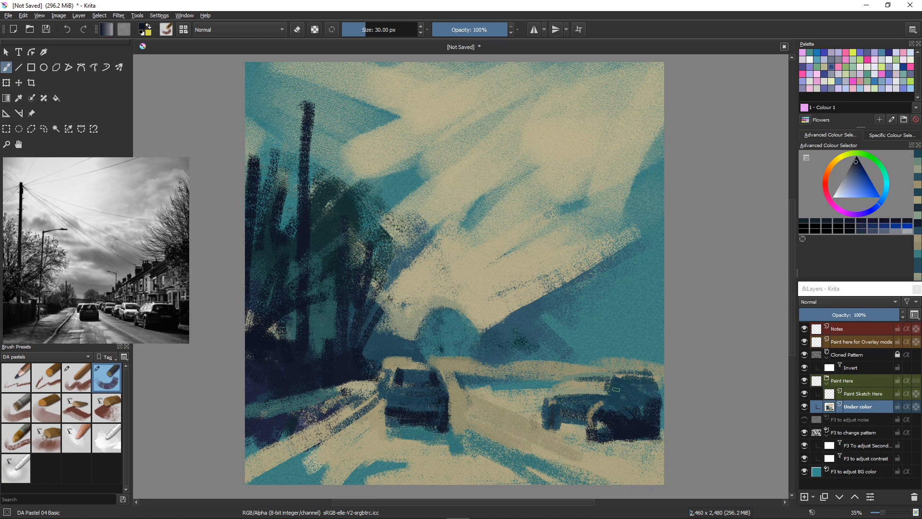
mouse_move(650, 381)
left_mouse_down()
mouse_move(616, 383)
mouse_move(653, 396)
left_mouse_up()
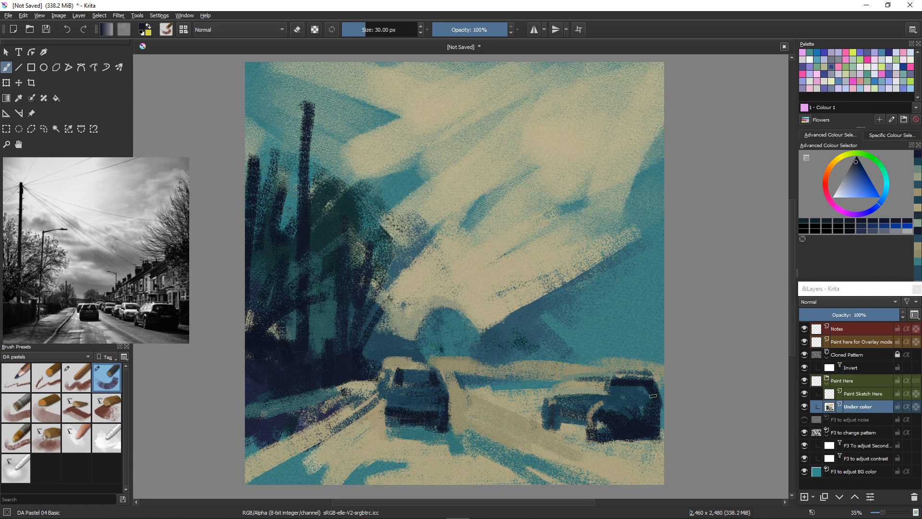
mouse_move(595, 403)
left_mouse_down()
mouse_move(625, 398)
mouse_move(616, 413)
mouse_move(620, 401)
mouse_move(604, 388)
mouse_move(649, 402)
mouse_move(630, 396)
mouse_move(646, 394)
mouse_move(612, 405)
left_mouse_up()
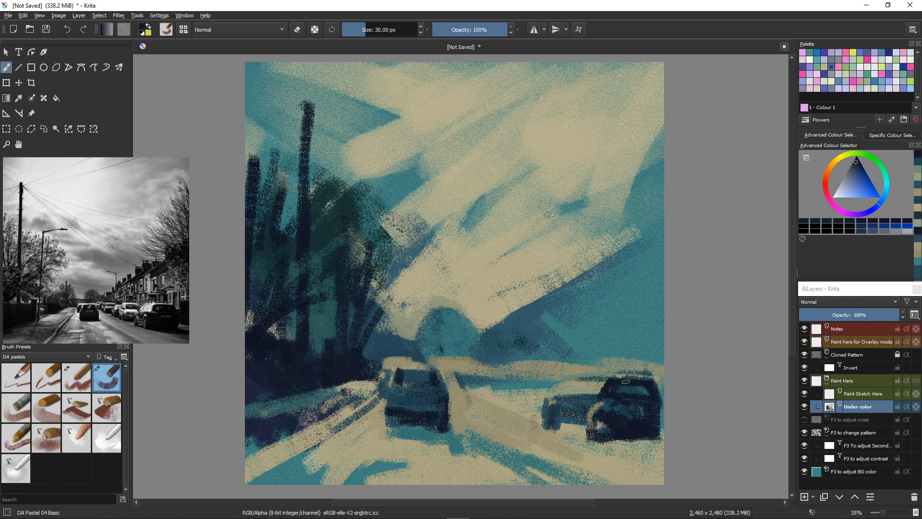
Sample beige and trim the nearer parked car's right side from the roof downwards
left_click(638, 385, "ctrl")
left_click_drag(641, 368, 660, 401)
left_click_drag(652, 384, 650, 415)
Sample navy from the nearer parked car and paint a dark upright shape behind it at the canvas's right edge
left_click(630, 423, "ctrl")
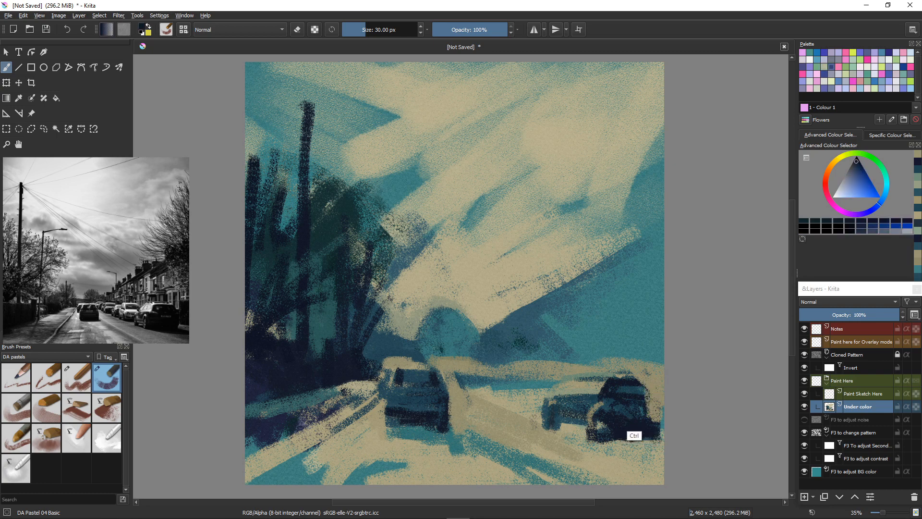
mouse_move(659, 374)
left_mouse_down()
mouse_move(659, 424)
mouse_move(668, 425)
left_mouse_up()
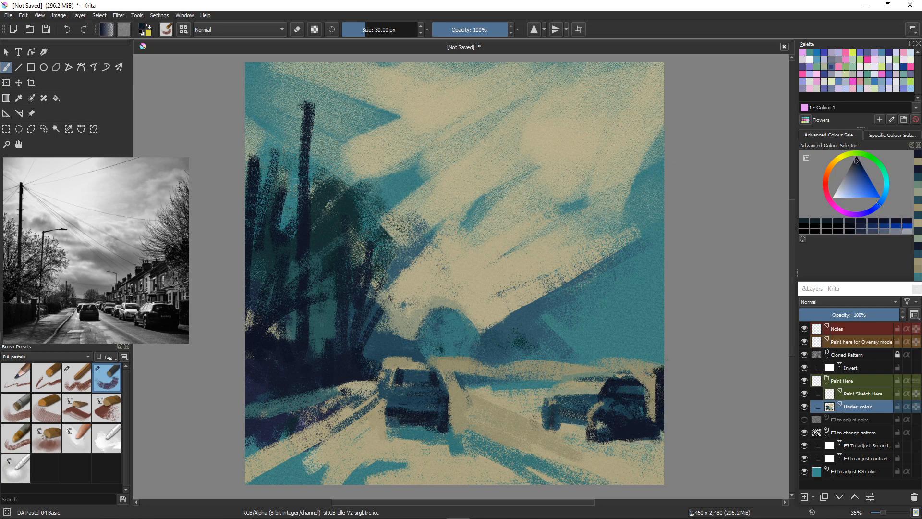
mouse_move(662, 365)
left_mouse_down()
mouse_move(647, 366)
mouse_move(657, 357)
mouse_move(650, 419)
left_mouse_up()
left_click_drag(658, 355, 659, 391)
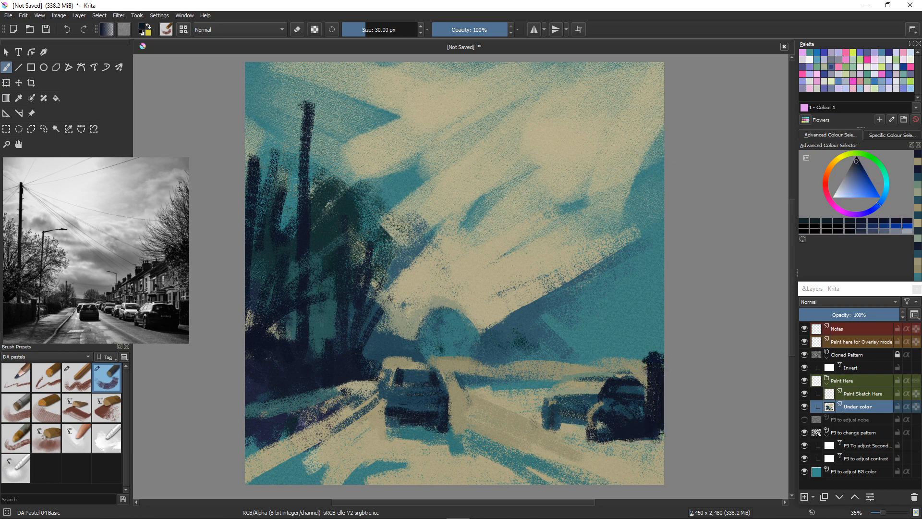
Repaint the band above the parked cars in sampled beige, and darken the nearer car's windows and front with sampled navy
left_click(635, 373, "ctrl")
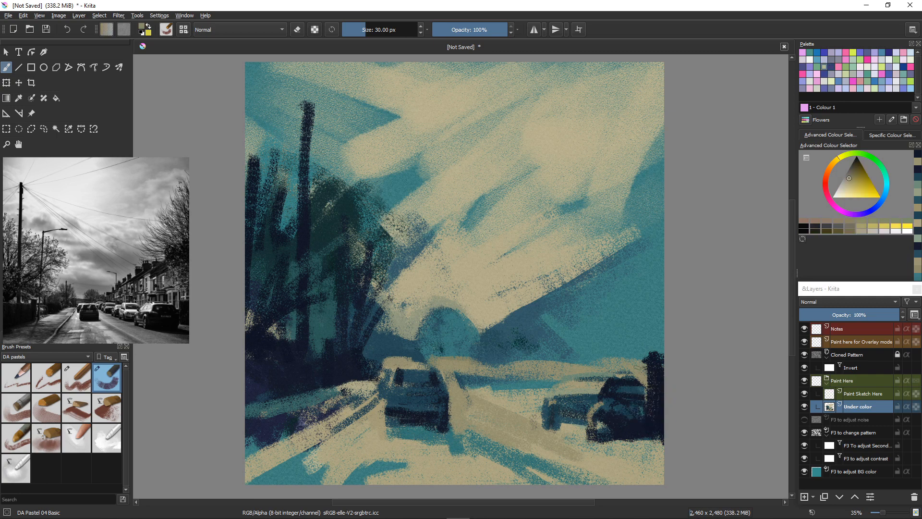
mouse_move(642, 385)
left_mouse_down()
mouse_move(636, 379)
mouse_move(647, 404)
mouse_move(566, 370)
left_mouse_up()
left_click(634, 382, "ctrl")
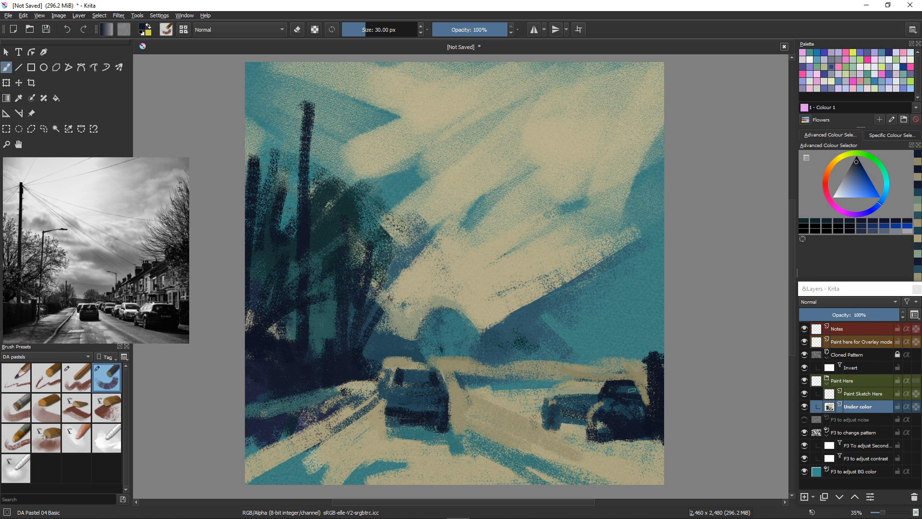
left_click_drag(628, 392, 644, 399)
mouse_move(590, 385)
left_mouse_down()
mouse_move(606, 382)
mouse_move(594, 406)
mouse_move(608, 413)
mouse_move(575, 422)
left_mouse_up()
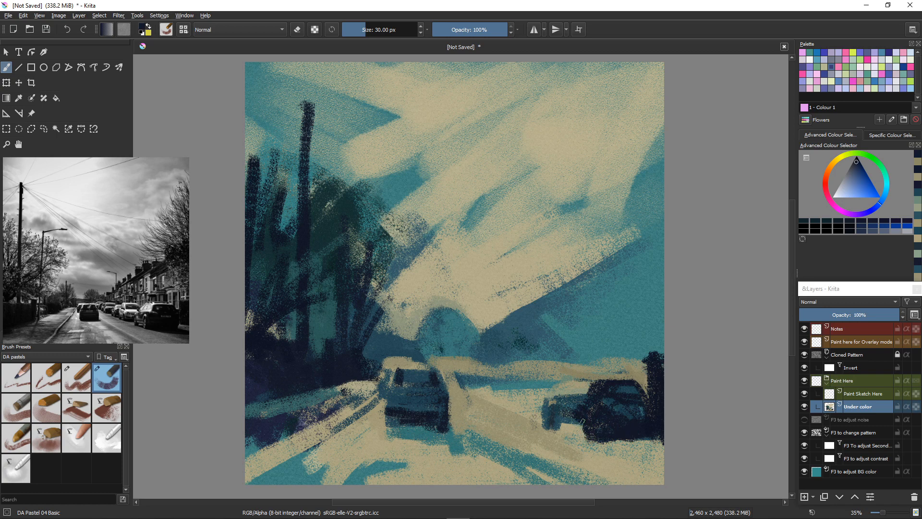
Touch up the nearer parked car's front corner and roofline with blue sampled near its lower left edge
left_click(583, 408, "ctrl")
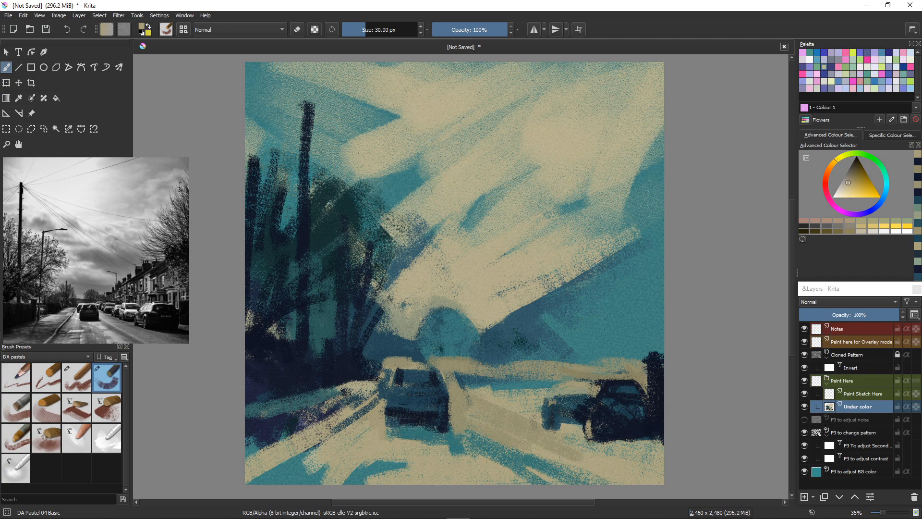
left_click(585, 431, "ctrl")
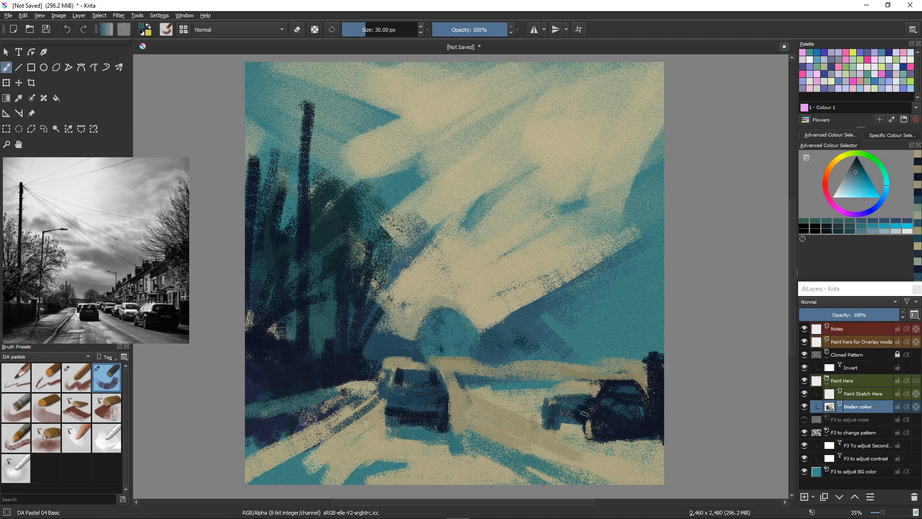
left_click_drag(585, 398, 596, 395)
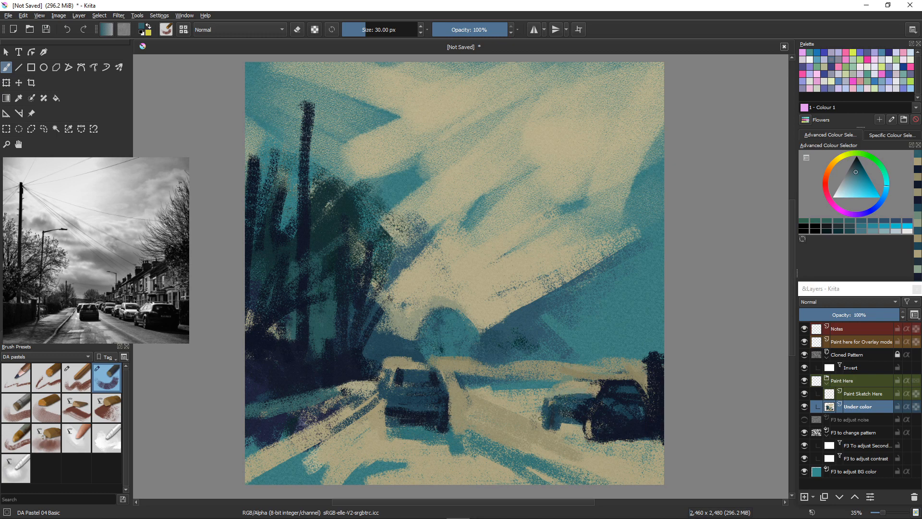
left_click_drag(621, 376, 557, 380)
Sample beige from the band above the parked cars and add a thin highlight along the nearer car's upper right side
left_click(570, 397, "ctrl")
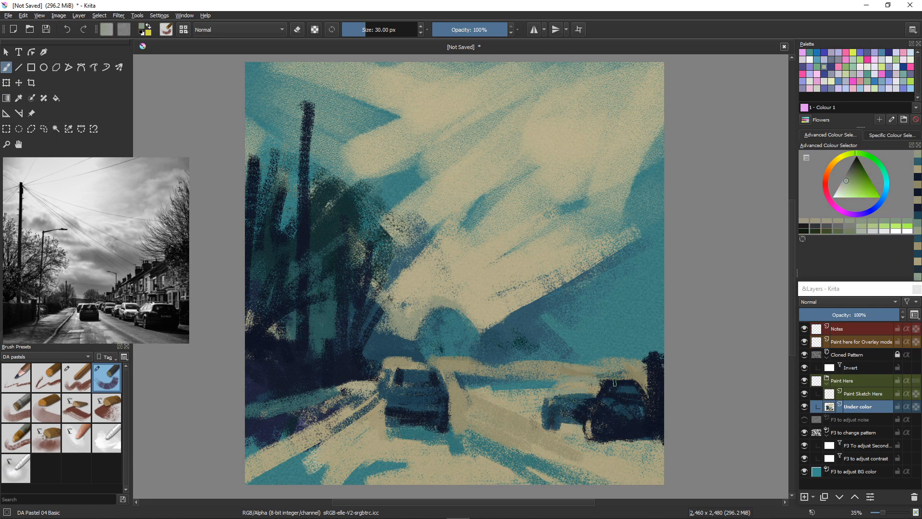
left_click(583, 371, "ctrl")
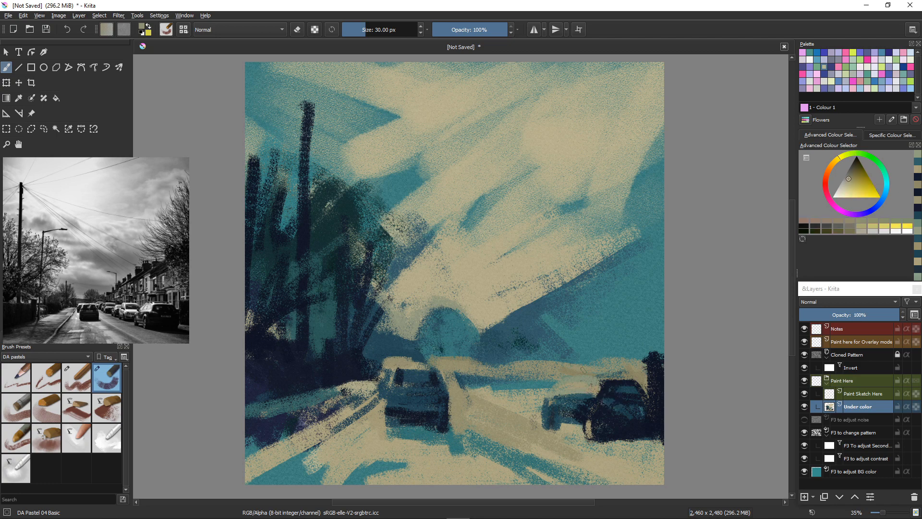
mouse_move(642, 385)
left_mouse_down()
mouse_move(599, 380)
mouse_move(634, 380)
left_mouse_up()
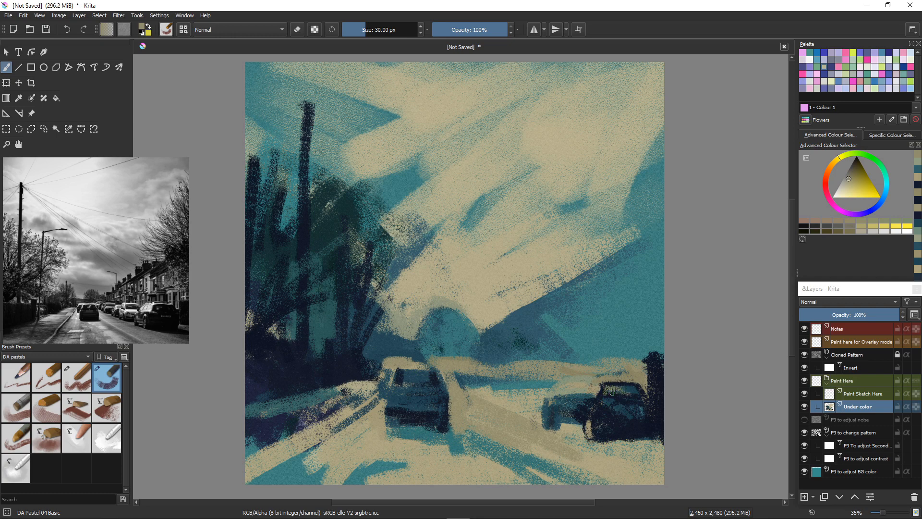
Add beige highlights sampled from the clouds to the farther parked car's roof and bonnet and the nearer car's roofline
left_click_drag(607, 388, 639, 394)
left_click(501, 289, "ctrl")
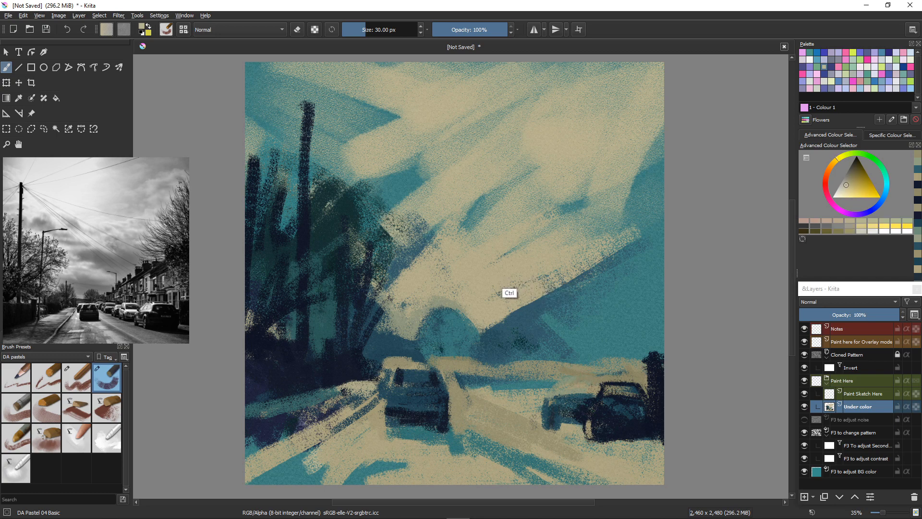
left_click_drag(600, 378, 568, 382)
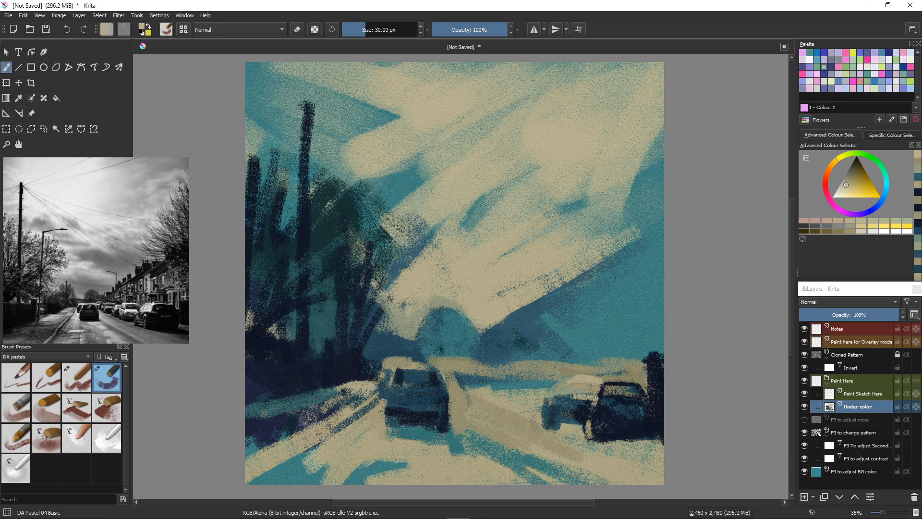
mouse_move(581, 401)
left_mouse_down()
mouse_move(593, 403)
mouse_move(565, 401)
mouse_move(630, 407)
left_mouse_up()
left_click_drag(587, 406, 627, 405)
left_click_drag(636, 384, 605, 382)
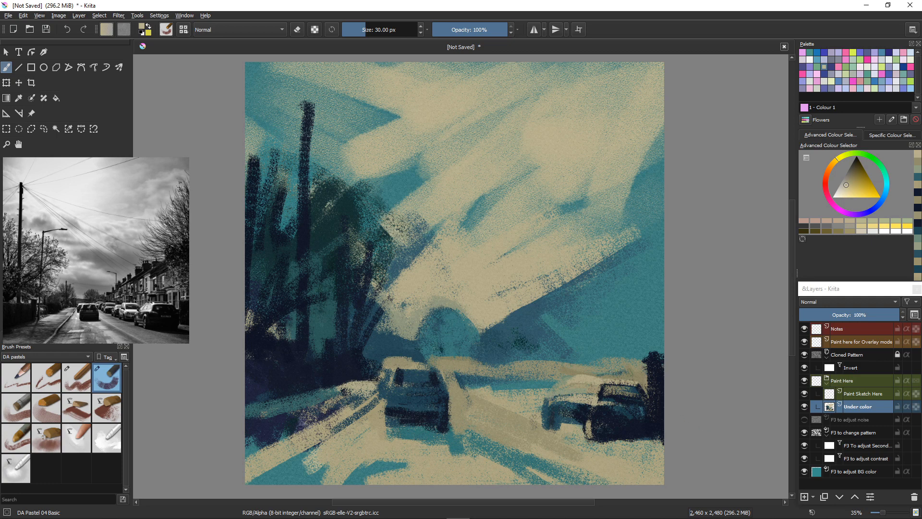
Rework the nearer parked car's roofline with sampled beige and blue strokes
left_click(629, 394, "ctrl")
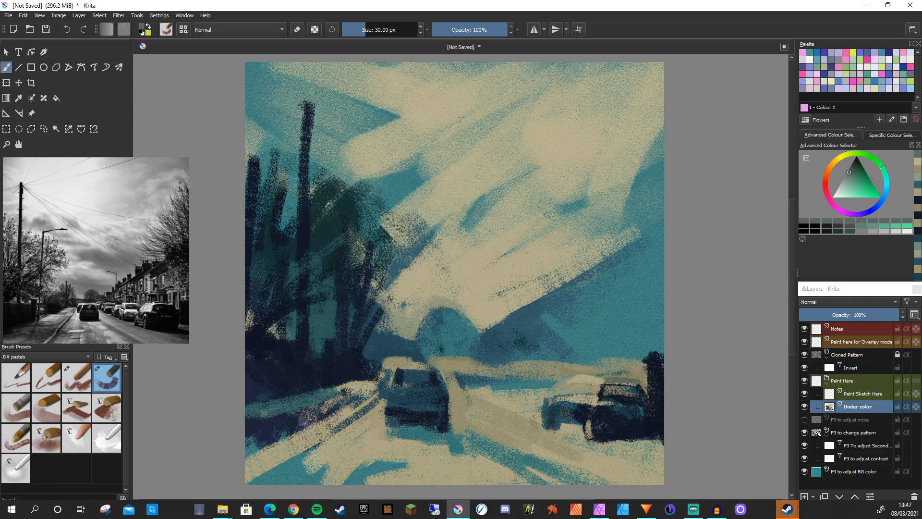
left_click(620, 407, "ctrl")
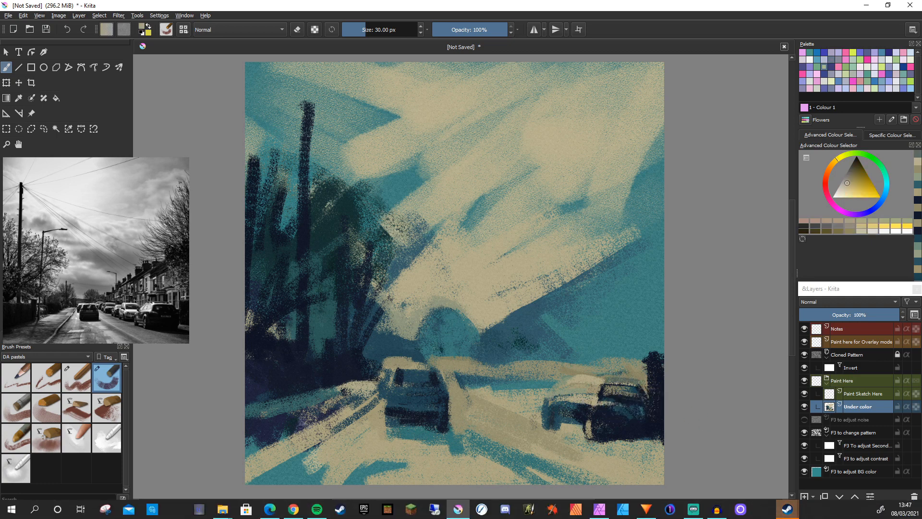
left_click_drag(644, 383, 597, 380)
left_click(479, 282, "ctrl")
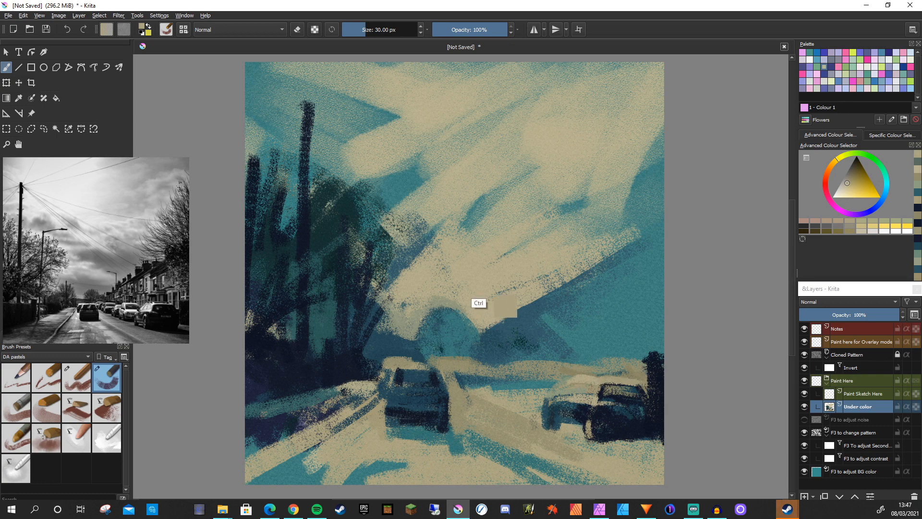
left_click(632, 398, "ctrl")
left_click_drag(640, 384, 606, 384)
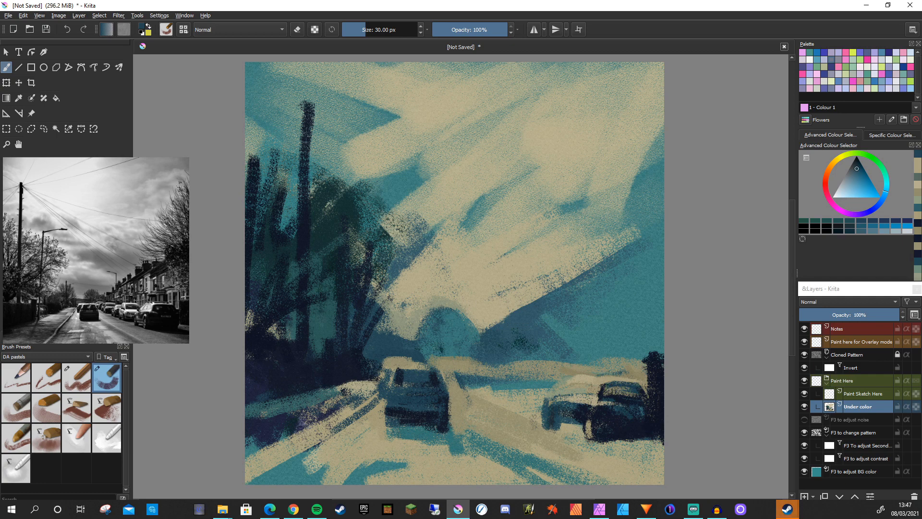
With the brush enlarged to 41 px, paint blue window divisions on the farther parked car and lighten its front with sampled beige
key("]")
key("]")
key("]")
key("]")
key("]")
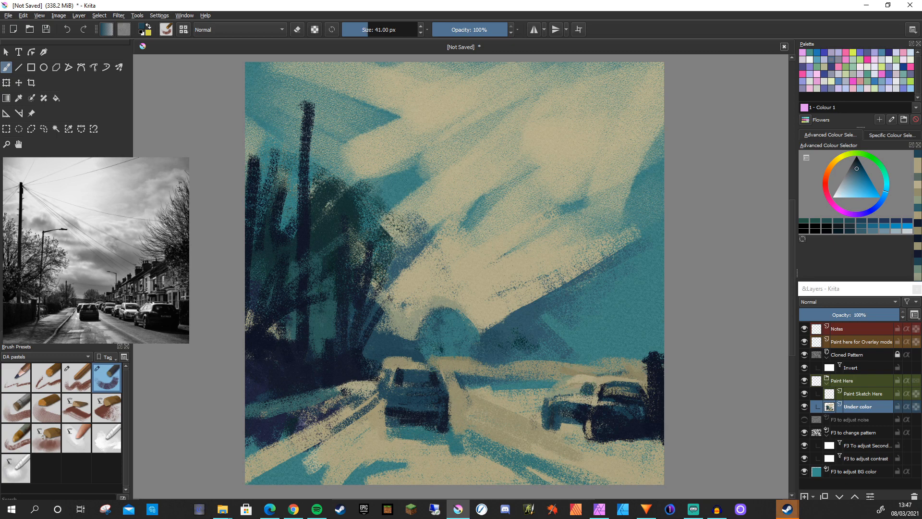
left_click(398, 369, "ctrl")
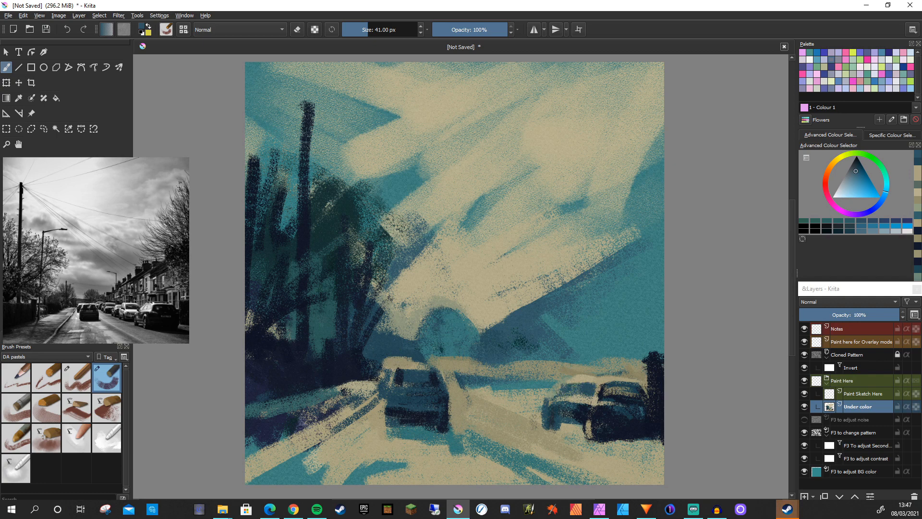
left_click(570, 374, "ctrl")
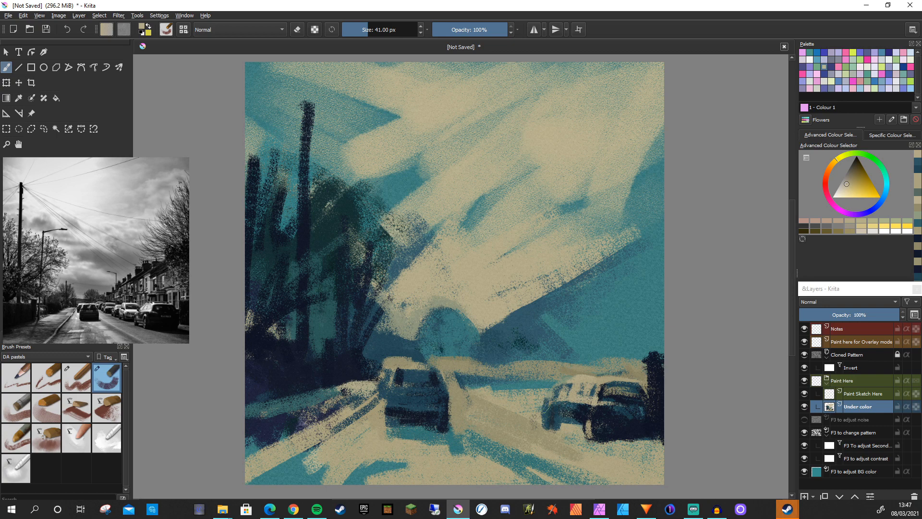
left_click_drag(535, 404, 564, 400)
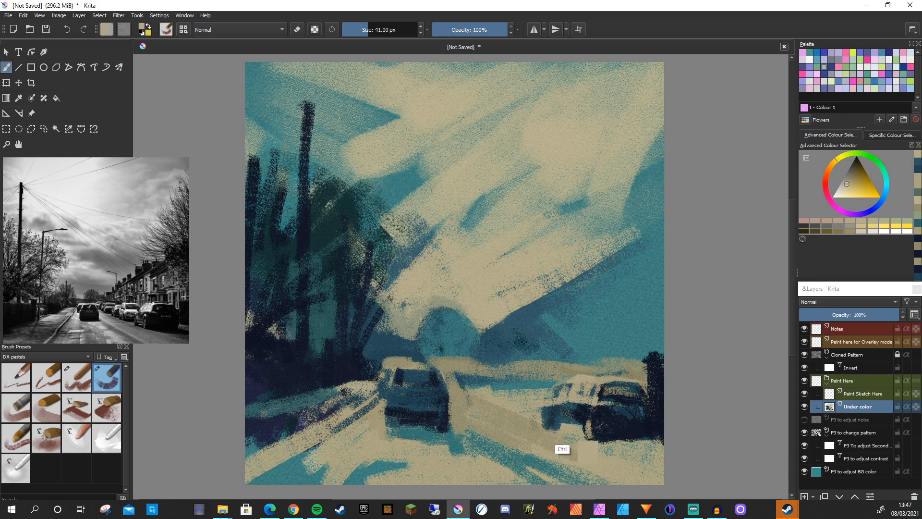
Reduce the brush to 30 px and redefine the farther parked car's lower front and bumper with sampled navy
left_click(598, 454, "ctrl")
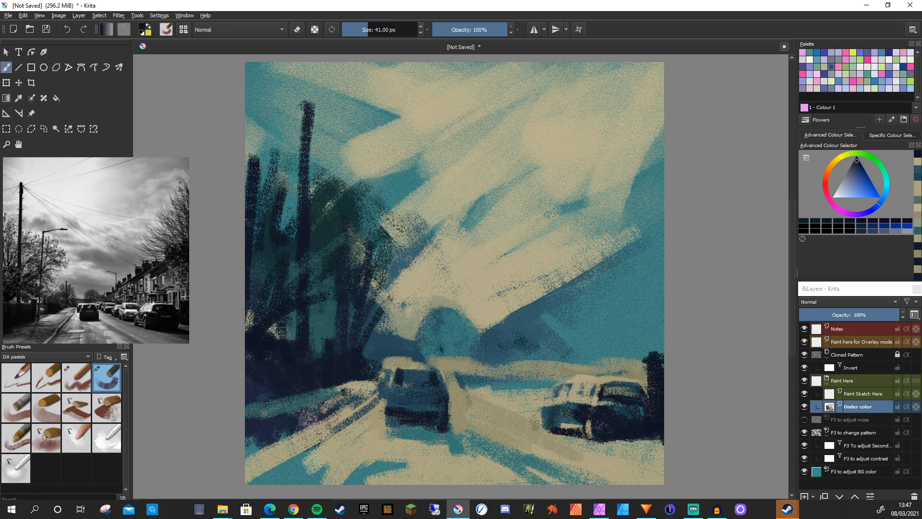
key("bracketleft")
key("bracketleft")
key("bracketleft")
key("bracketleft")
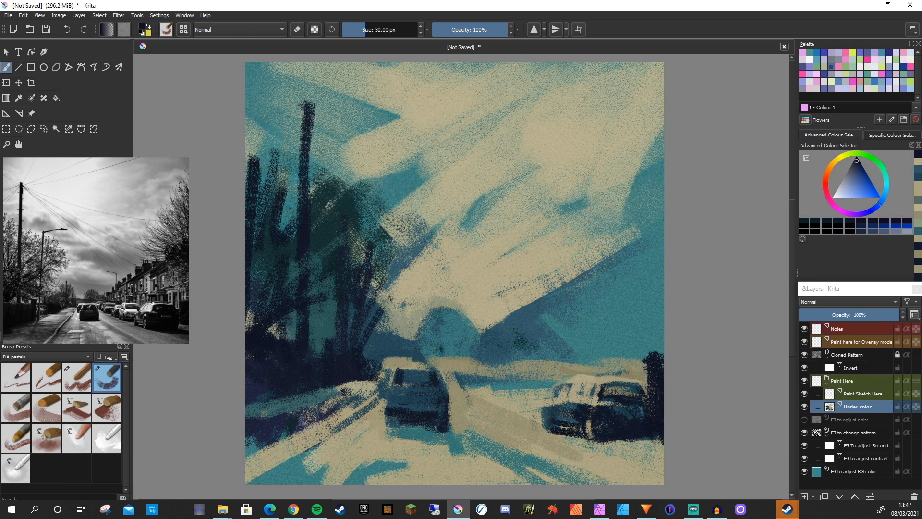
left_click(537, 412, "ctrl")
left_click_drag(582, 426, 564, 422)
left_click_drag(562, 421, 580, 425)
mouse_move(552, 417)
left_mouse_down()
mouse_move(573, 423)
mouse_move(546, 427)
left_mouse_up()
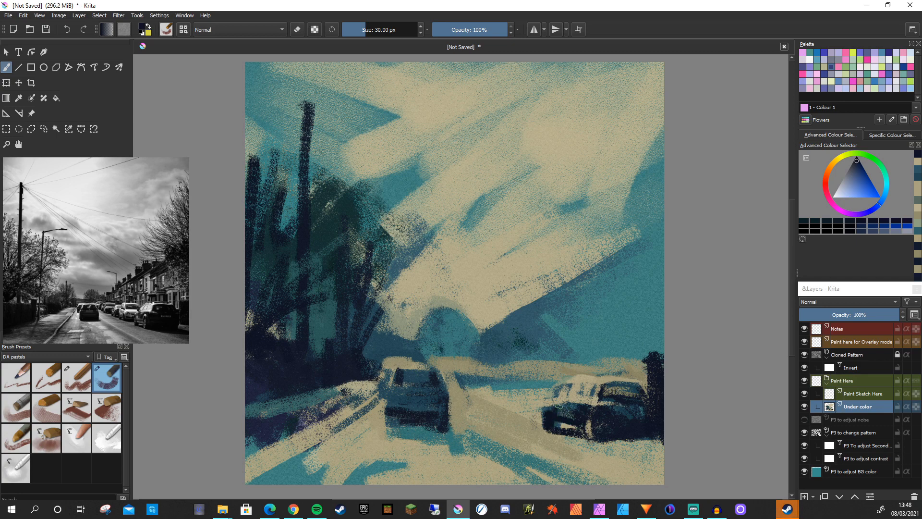
Fill the farther parked car's front with sampled teal and darken the edge above it with sampled navy
left_click(590, 384, "ctrl")
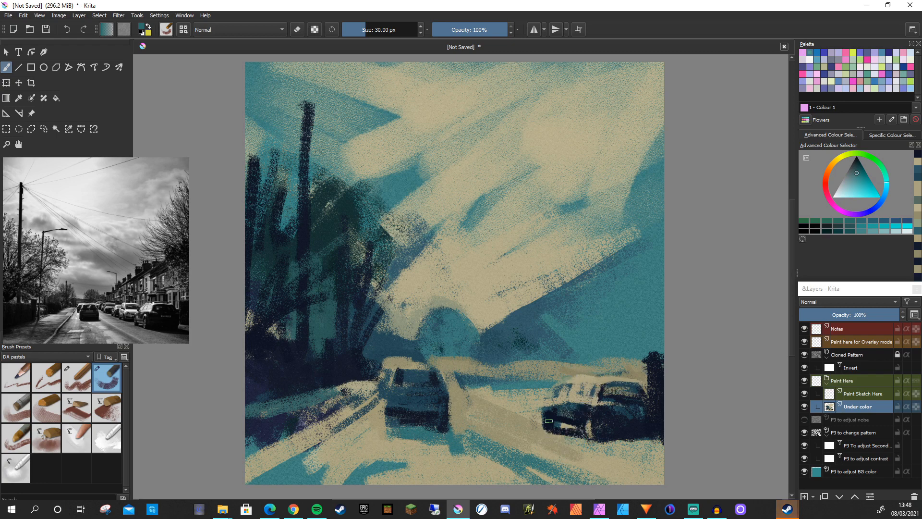
left_click_drag(554, 407, 569, 419)
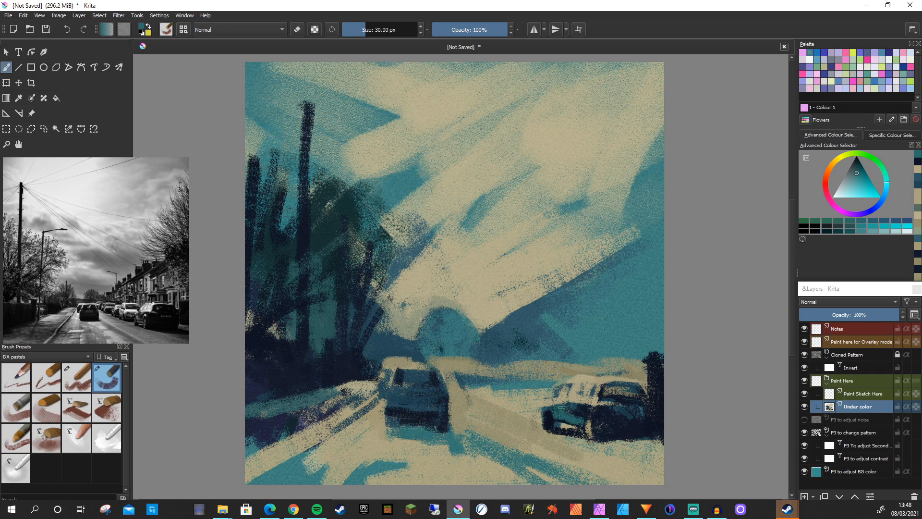
left_click_drag(555, 418, 584, 422)
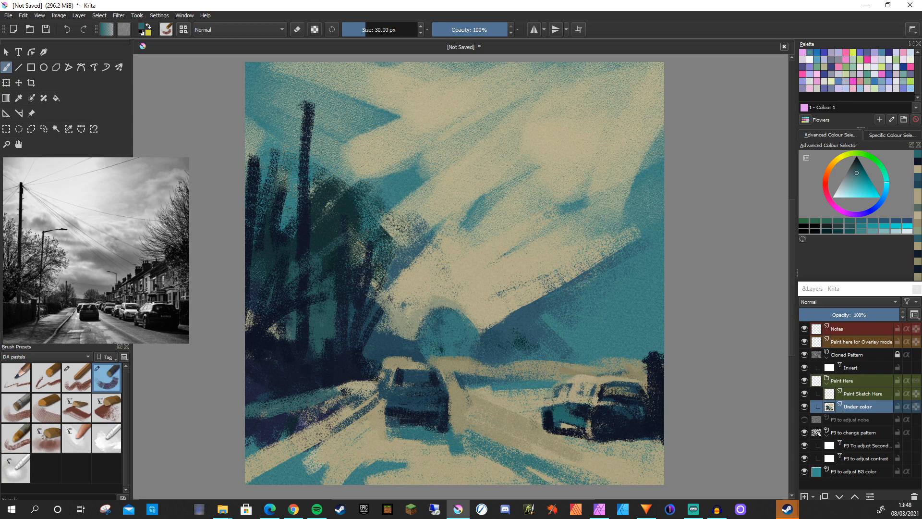
left_click(576, 408, "ctrl")
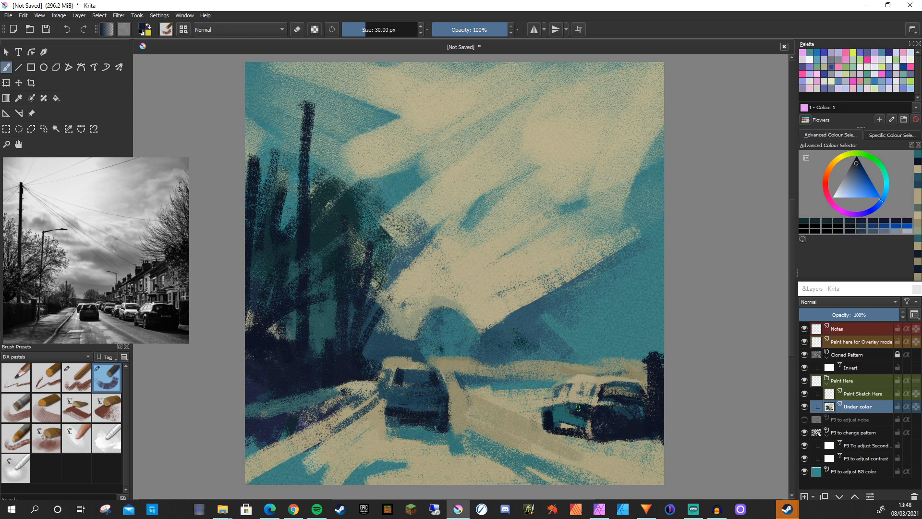
left_click_drag(588, 403, 549, 410)
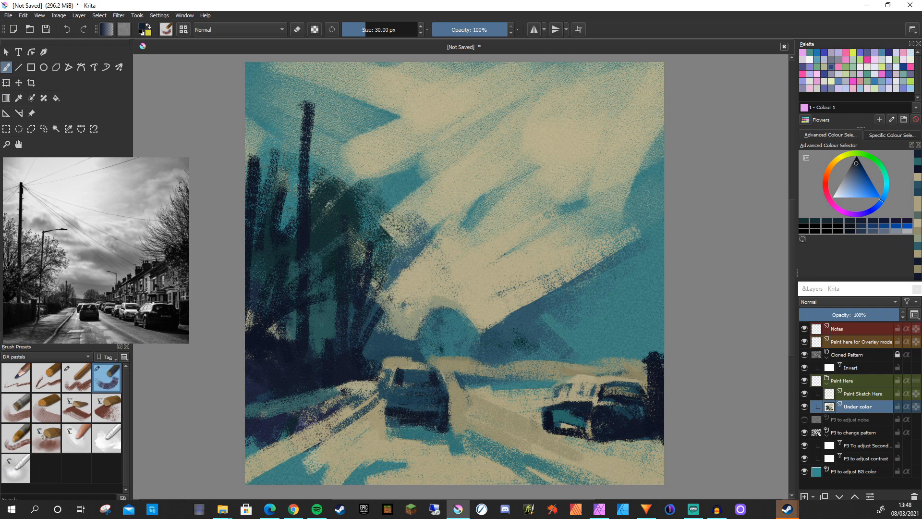
Refine the farther parked car's roof and windscreen outline, using sampled dark blue and a 16 px brush for the thin lines
left_click_drag(595, 382, 563, 379)
left_click(563, 389, "ctrl")
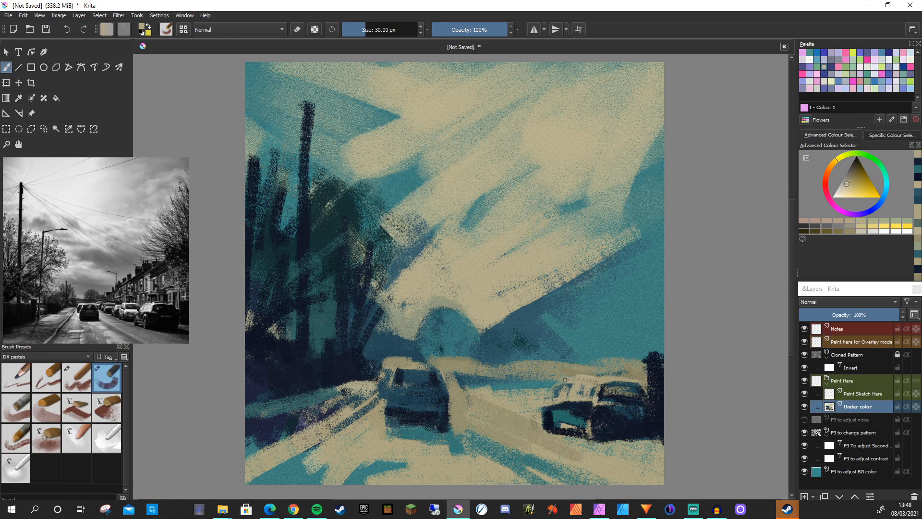
left_click(609, 418, "ctrl")
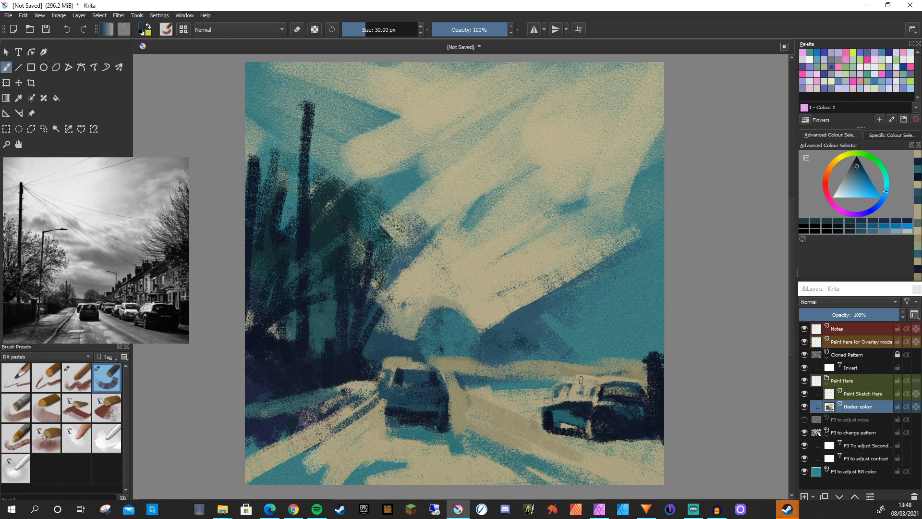
key("bracketleft")
key("bracketleft")
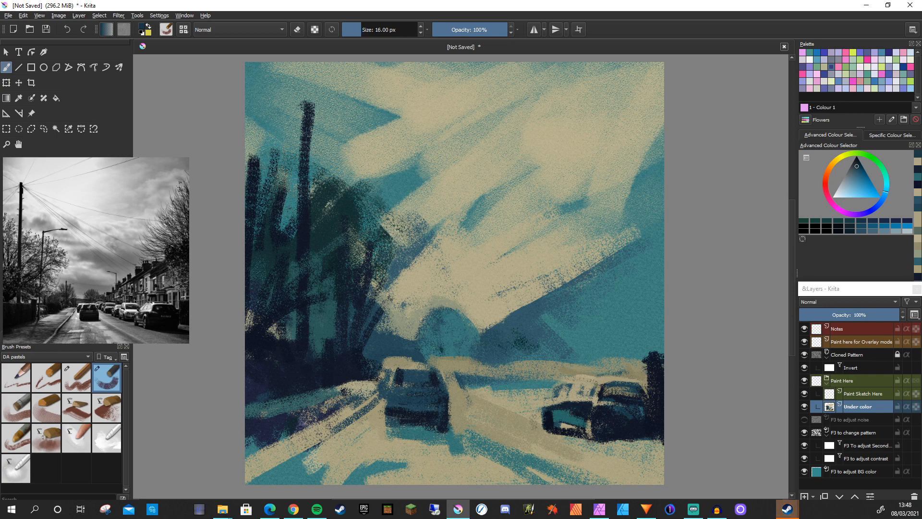
mouse_move(558, 378)
left_mouse_down()
mouse_move(596, 383)
mouse_move(548, 388)
left_mouse_up()
left_click_drag(561, 386, 545, 398)
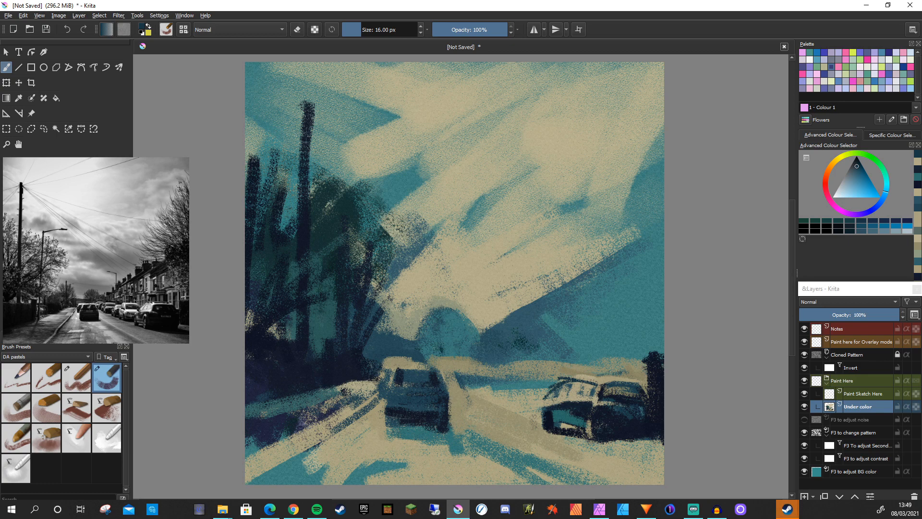
left_click(558, 384, "ctrl")
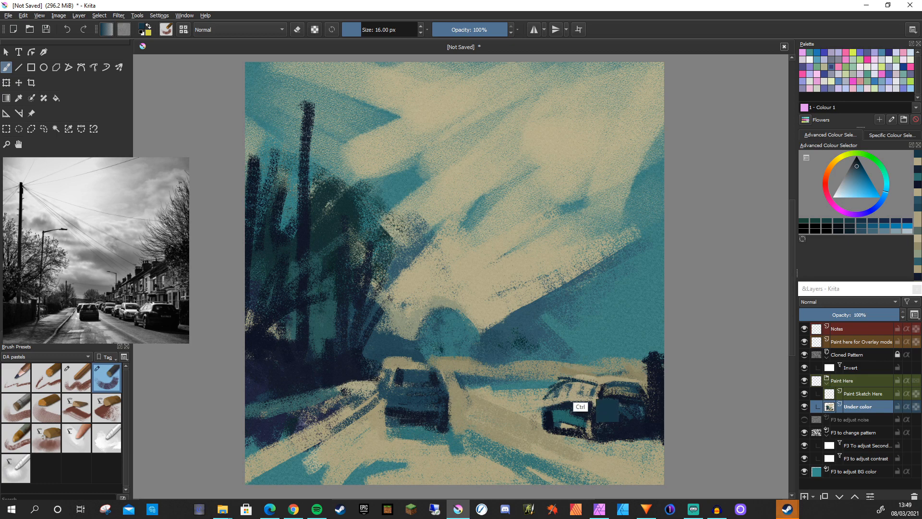
mouse_move(576, 378)
left_mouse_down()
mouse_move(556, 380)
mouse_move(571, 378)
left_mouse_up()
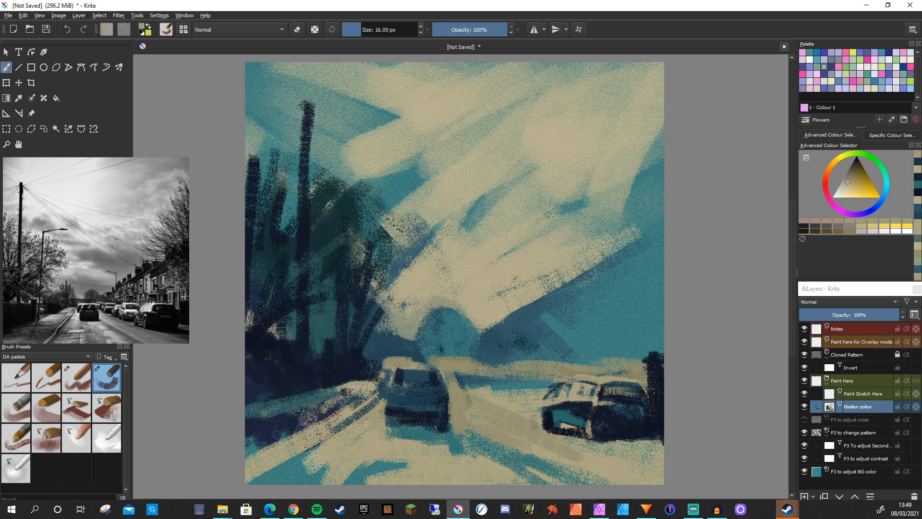
Clean up the farther car's roof with sampled beige at 38 px, and highlight its windscreen in a lighter cream
left_click(505, 258, "ctrl")
key("bracketright")
key("bracketright")
key("bracketright")
key("bracketright")
key("bracketright")
key("bracketright")
key("bracketright")
key("bracketright")
left_click_drag(555, 381, 598, 381)
left_click(486, 295, "ctrl")
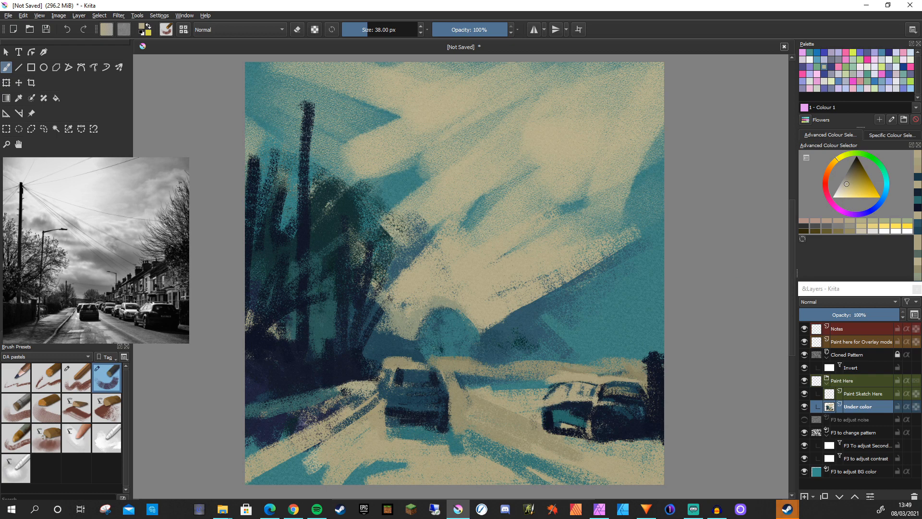
left_click(842, 190)
left_click_drag(567, 383, 556, 394)
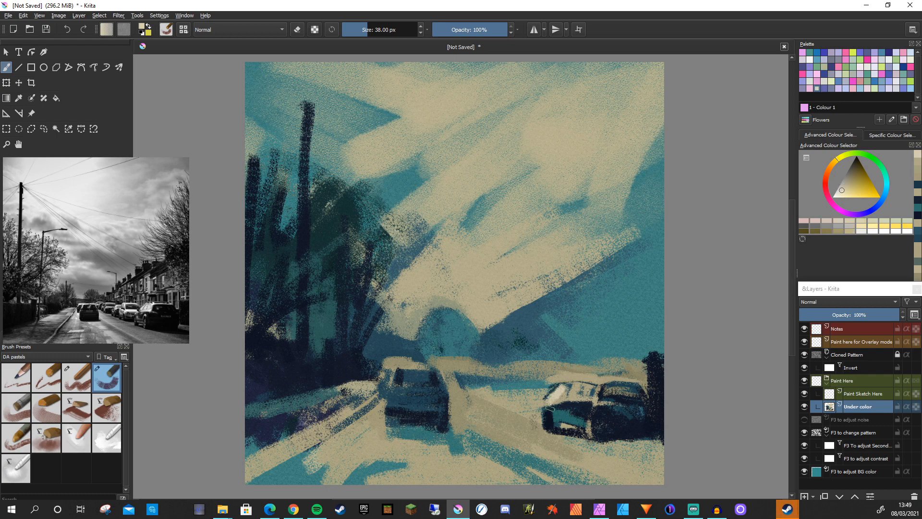
Sample navy from the farther parked car and strengthen the dark edge along its front
left_click(555, 408, "ctrl")
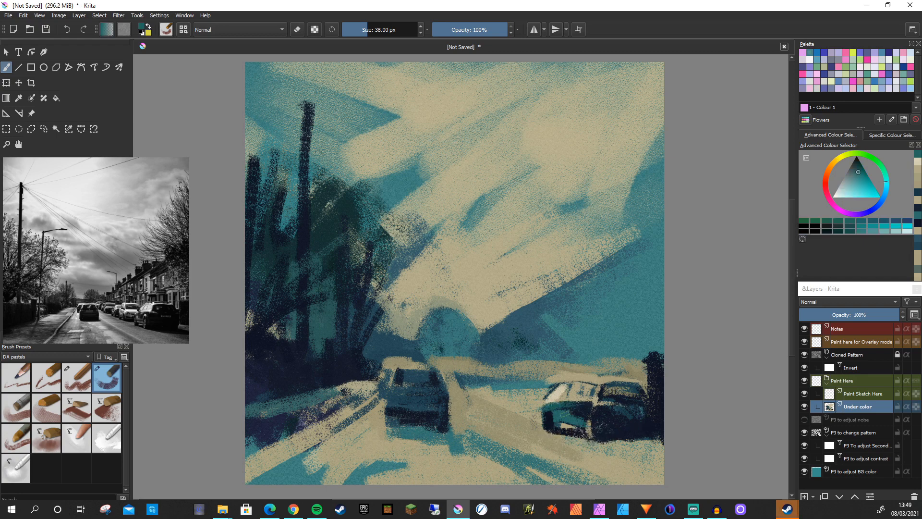
left_click(560, 407, "ctrl")
left_click_drag(560, 407, 545, 408)
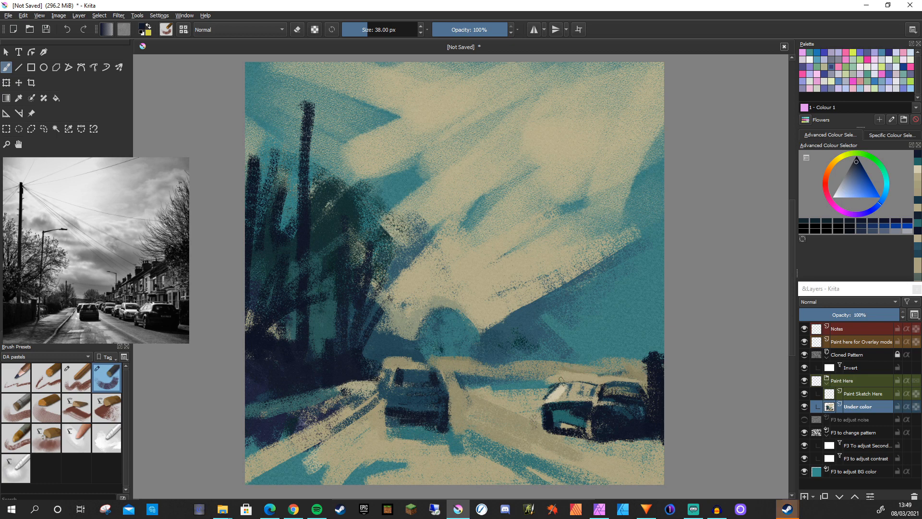
Rough in navy strokes behind the farther parked car and cover them with an upright block of sampled teal using an 84 px brush
mouse_move(583, 378)
left_mouse_down()
mouse_move(544, 397)
mouse_move(571, 376)
mouse_move(537, 387)
mouse_move(534, 350)
left_mouse_up()
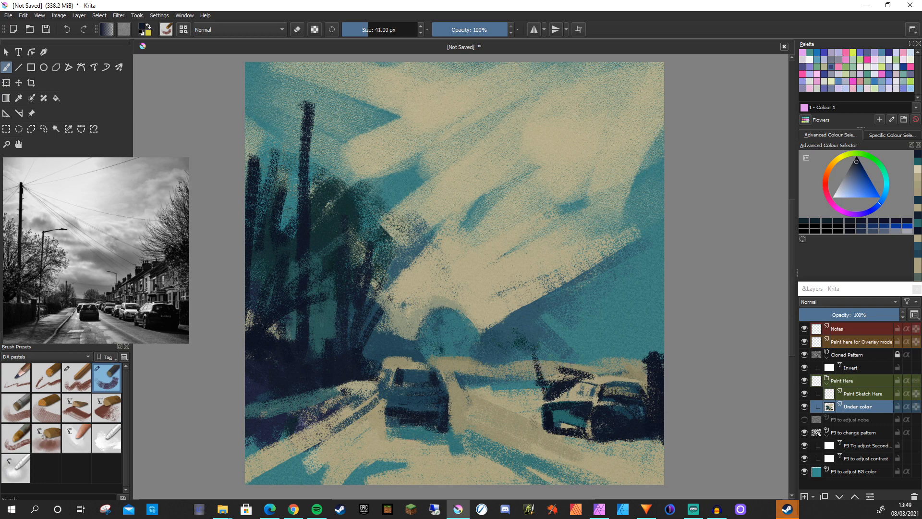
key("]")
key("]")
key("]")
key("]")
key("]")
key("]")
key("]")
key("]")
key("]")
key("]")
left_click(568, 331, "ctrl")
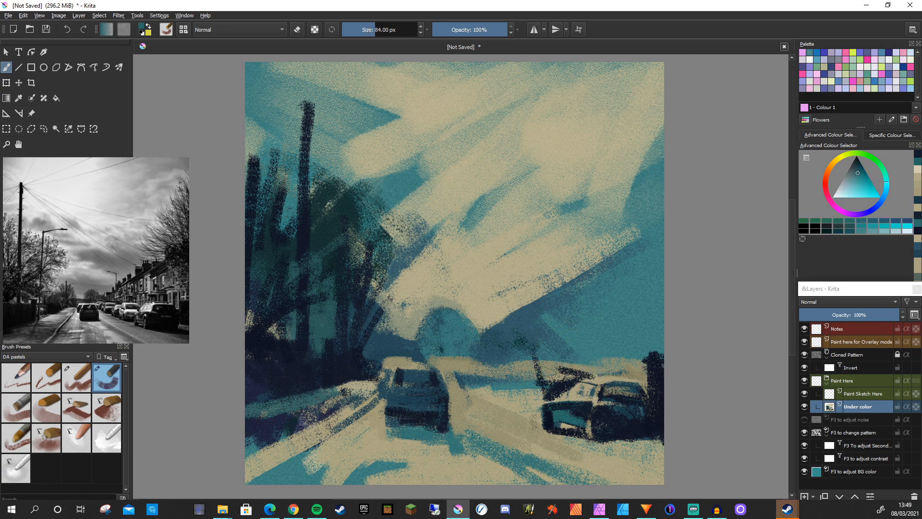
mouse_move(548, 387)
left_mouse_down()
mouse_move(566, 327)
mouse_move(568, 370)
mouse_move(577, 372)
mouse_move(580, 345)
mouse_move(587, 370)
mouse_move(588, 335)
mouse_move(539, 340)
mouse_move(540, 390)
mouse_move(560, 373)
left_mouse_up()
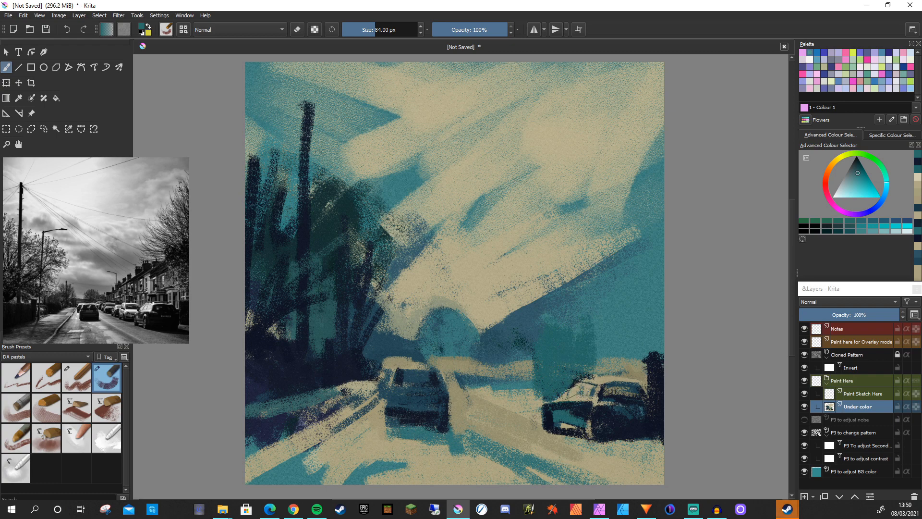
With a 55 px brush, touch up the farther car's bonnet in beige and shape the teal block's sloping top in sampled teal
left_click(577, 423, "ctrl")
mouse_move(565, 390)
left_mouse_down()
mouse_move(574, 386)
mouse_move(559, 394)
left_mouse_up()
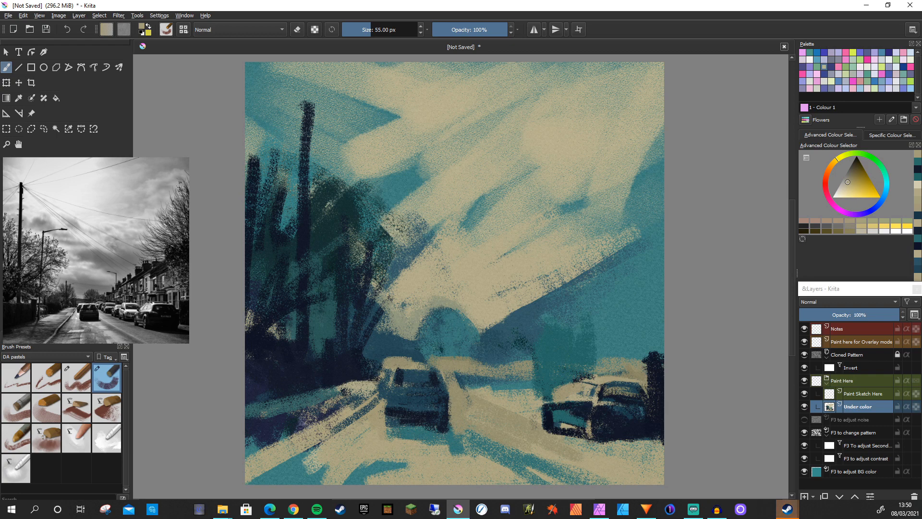
left_click(557, 372, "ctrl")
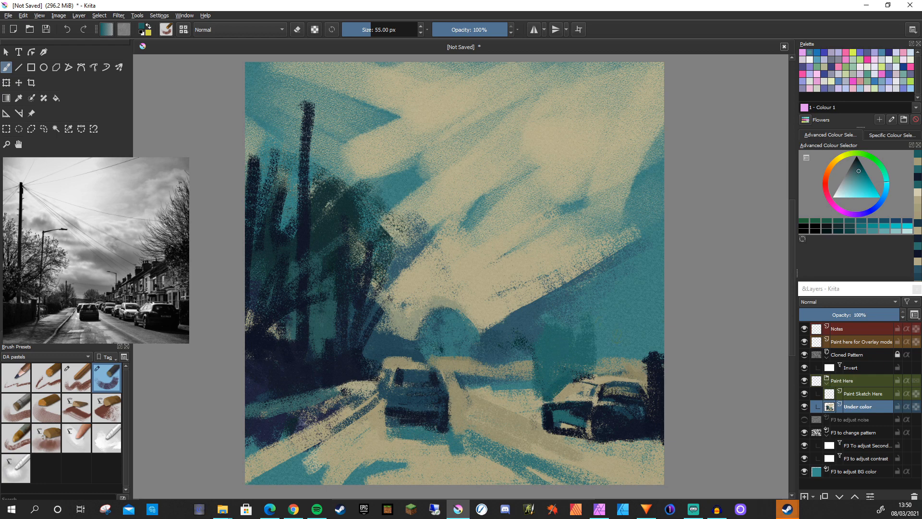
left_click(619, 365, "ctrl")
left_click_drag(593, 349, 545, 318)
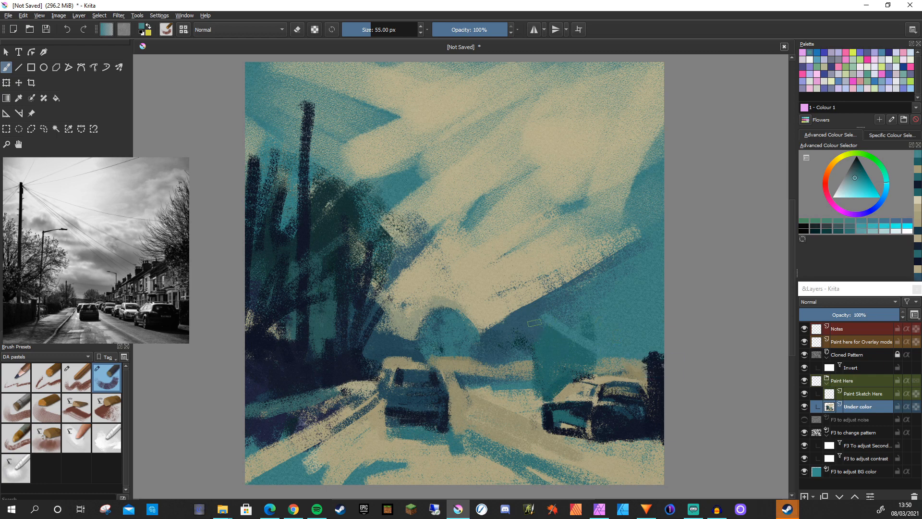
With a 126 px brush, blend the upright teal block behind the parked cars into the surrounding teal using broad strokes
key("bracketright")
key("bracketright")
key("bracketright")
key("bracketright")
key("bracketright")
key("bracketright")
key("bracketright")
key("bracketright")
key("bracketright")
key("bracketright")
key("bracketright")
key("bracketright")
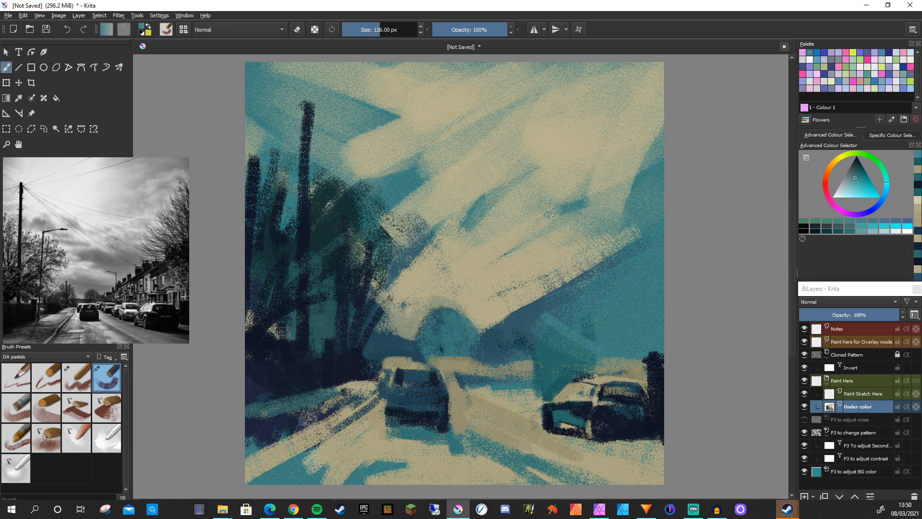
left_click_drag(553, 336, 548, 380)
mouse_move(530, 346)
left_mouse_down()
mouse_move(545, 387)
mouse_move(535, 365)
mouse_move(590, 319)
mouse_move(560, 294)
left_mouse_up()
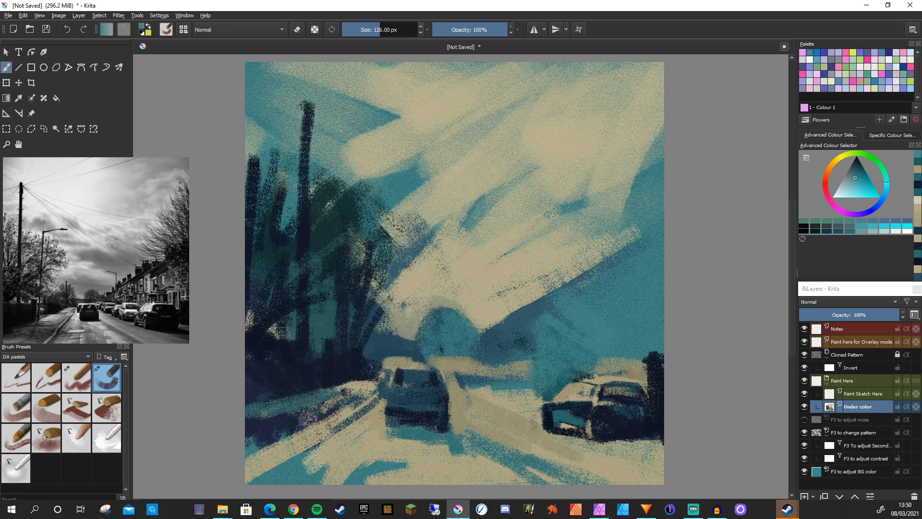
left_click_drag(634, 367, 566, 370)
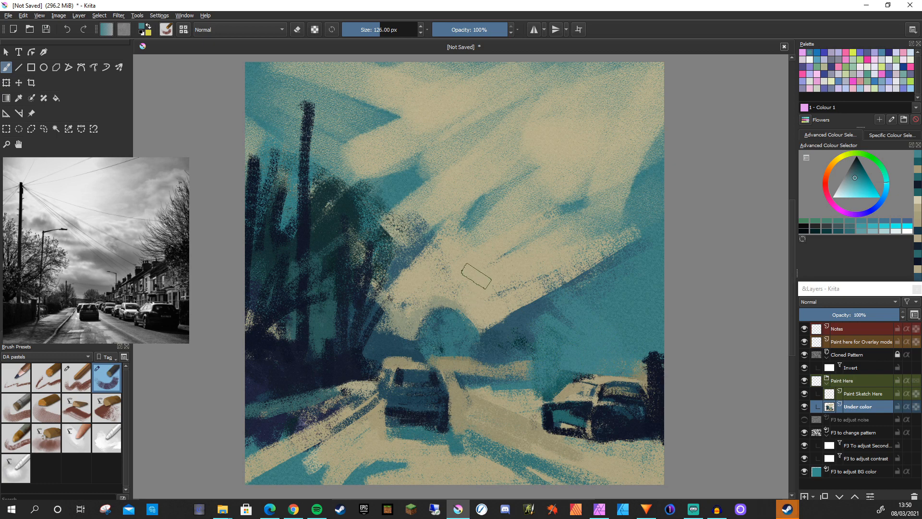
Sample beige from the lower sky and block in another parked car behind the existing pair with a 55 px brush
left_click(475, 296, "ctrl")
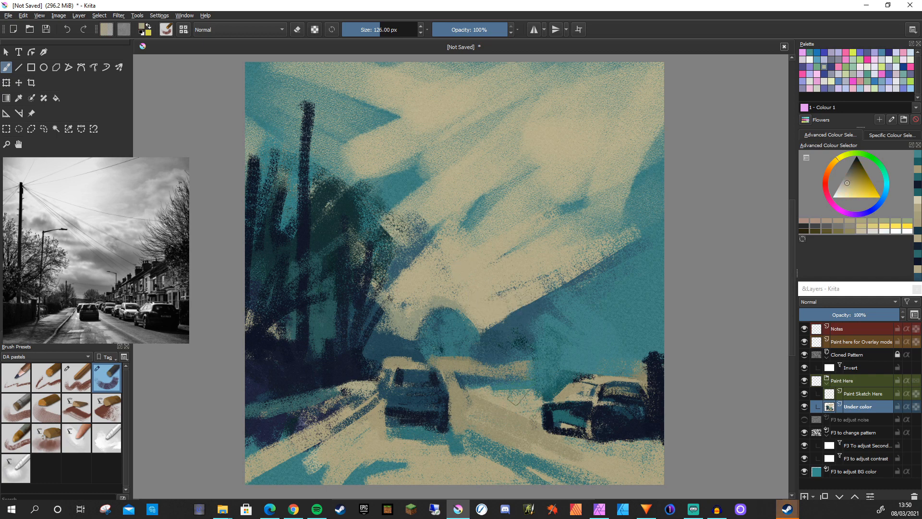
key("bracketleft")
key("bracketleft")
key("bracketleft")
key("bracketleft")
key("bracketleft")
key("bracketleft")
key("bracketleft")
key("bracketleft")
key("bracketleft")
key("bracketleft")
key("bracketleft")
key("bracketleft")
key("bracketleft")
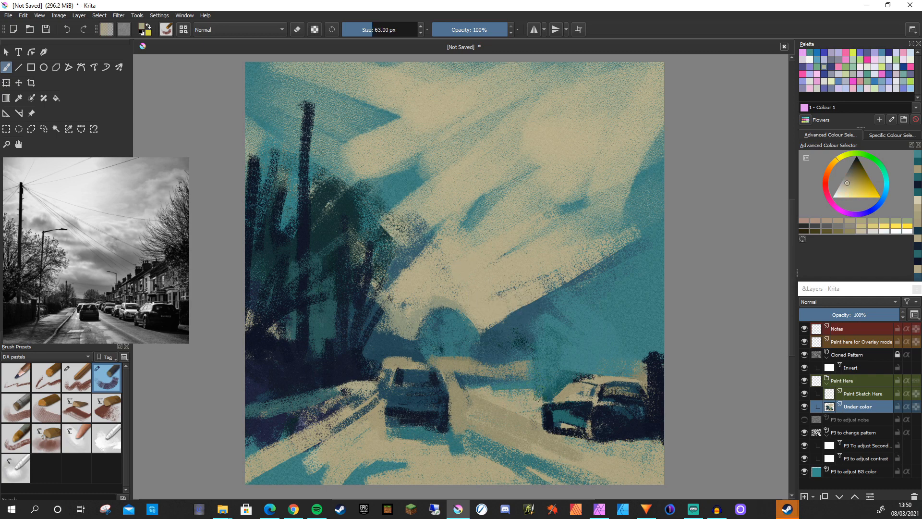
key("bracketright")
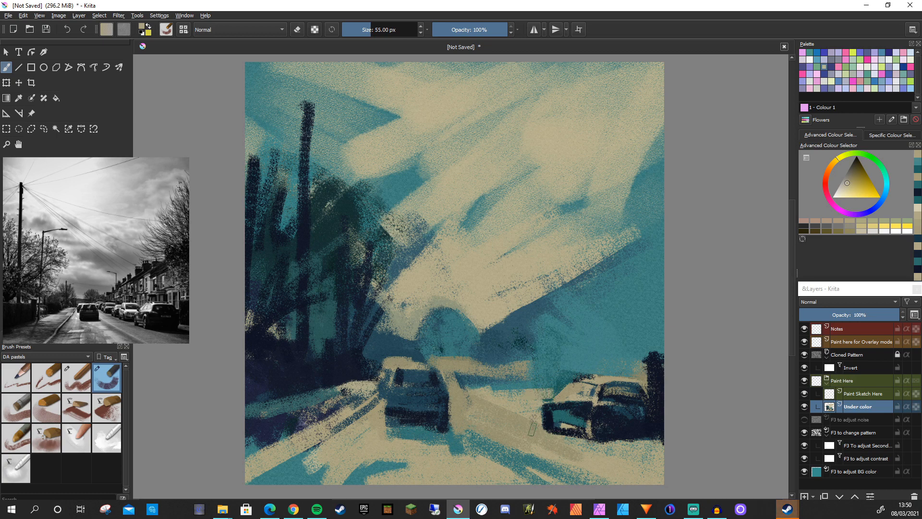
left_click(473, 302, "ctrl")
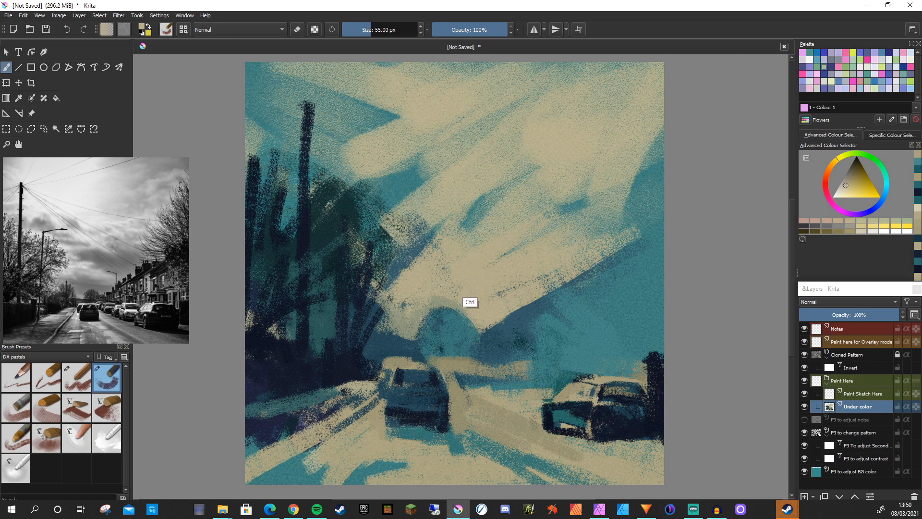
left_click_drag(551, 392, 520, 395)
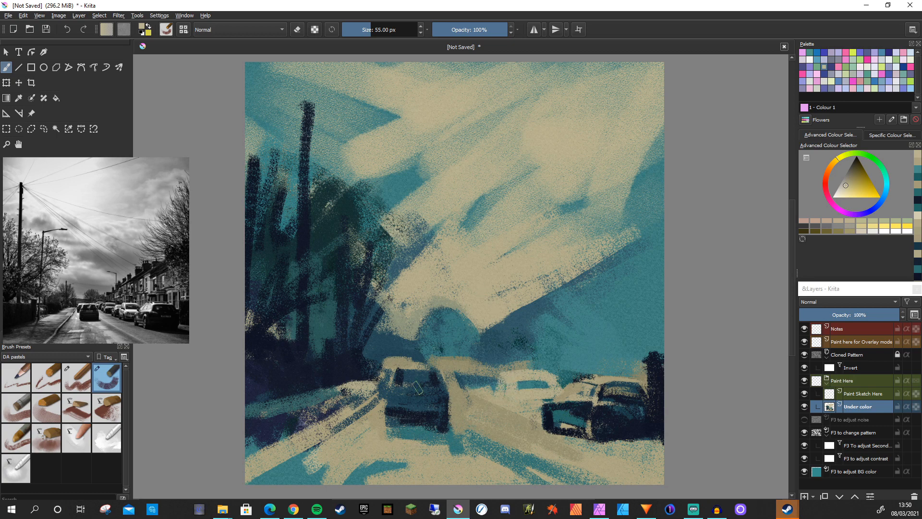
Sample dark blue from the centre car and fill the new beige car's windscreen
left_click(418, 427, "ctrl")
mouse_move(529, 381)
left_mouse_down()
mouse_move(547, 379)
mouse_move(519, 380)
mouse_move(543, 379)
left_mouse_up()
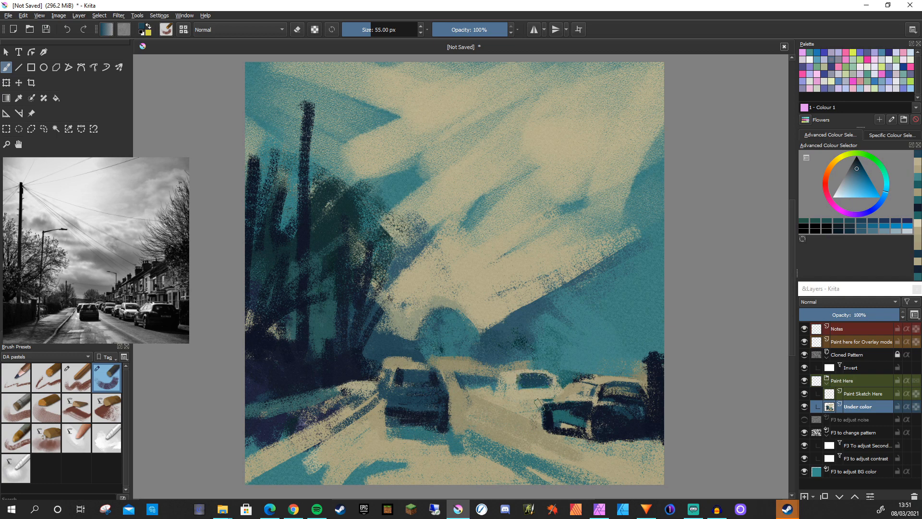
left_click_drag(543, 386, 520, 382)
Trim the beige car's road-facing side in sampled teal and rough in a more distant car beside it in darker blue
left_click(516, 392, "ctrl")
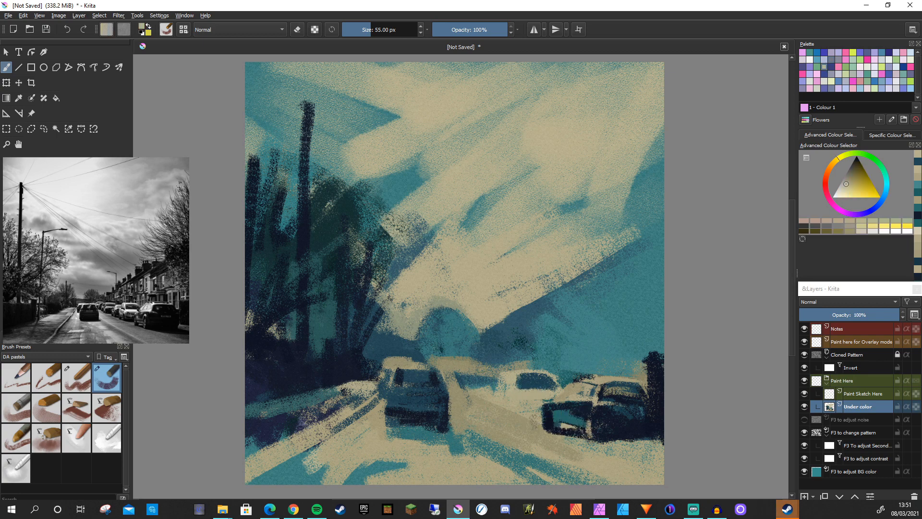
left_click(480, 372, "ctrl")
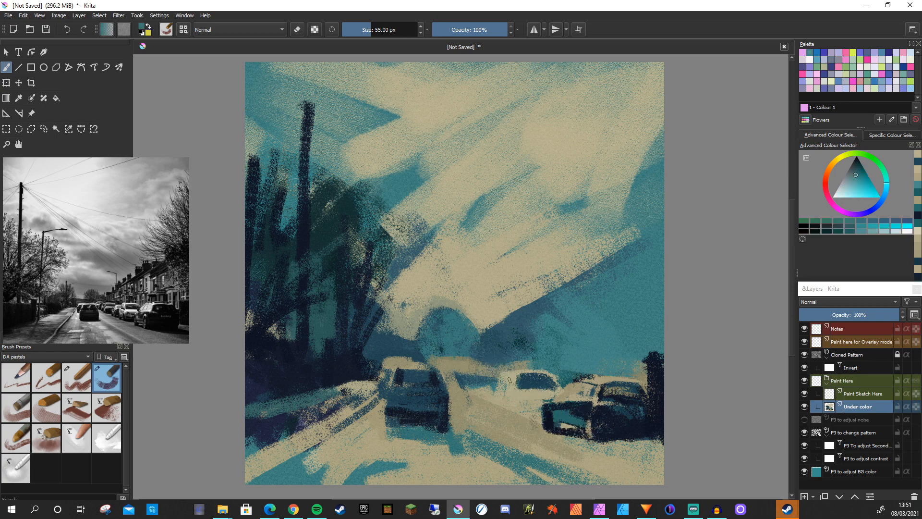
mouse_move(508, 379)
left_mouse_down()
mouse_move(491, 381)
mouse_move(506, 388)
mouse_move(481, 380)
left_mouse_up()
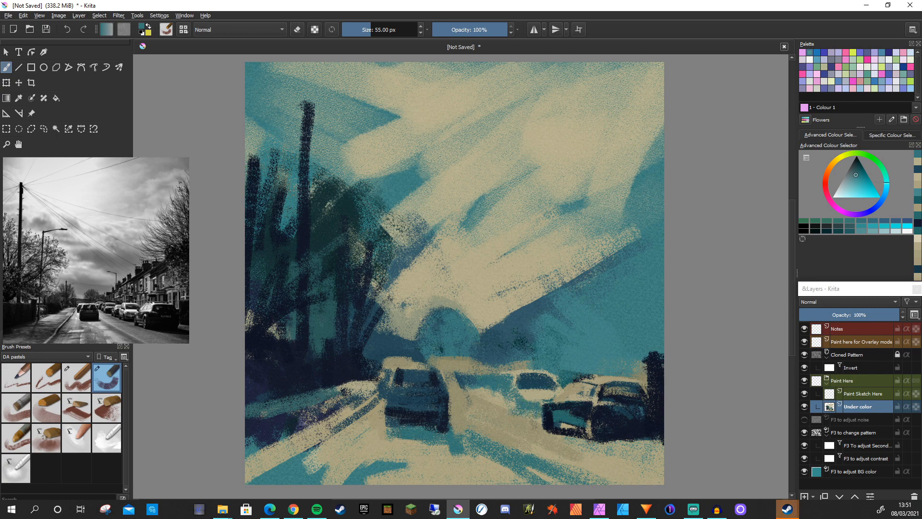
left_click(502, 402, "ctrl")
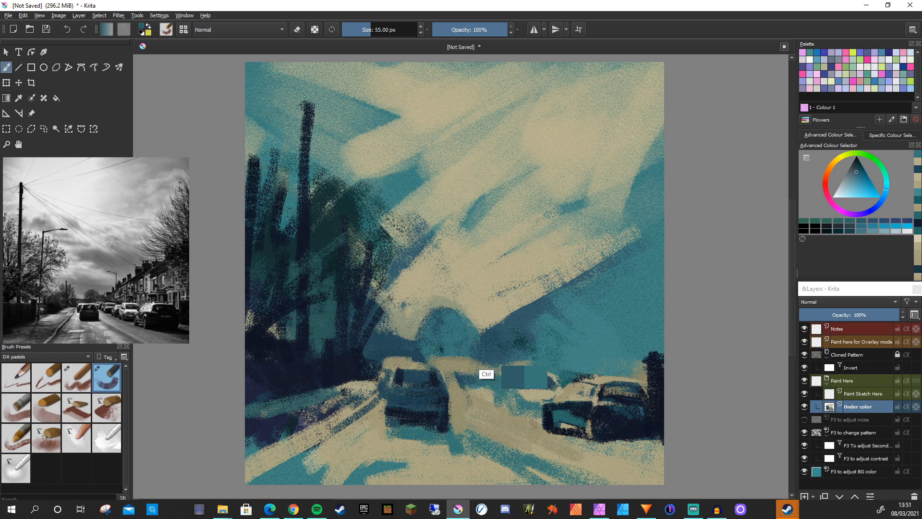
left_click_drag(485, 372, 489, 405)
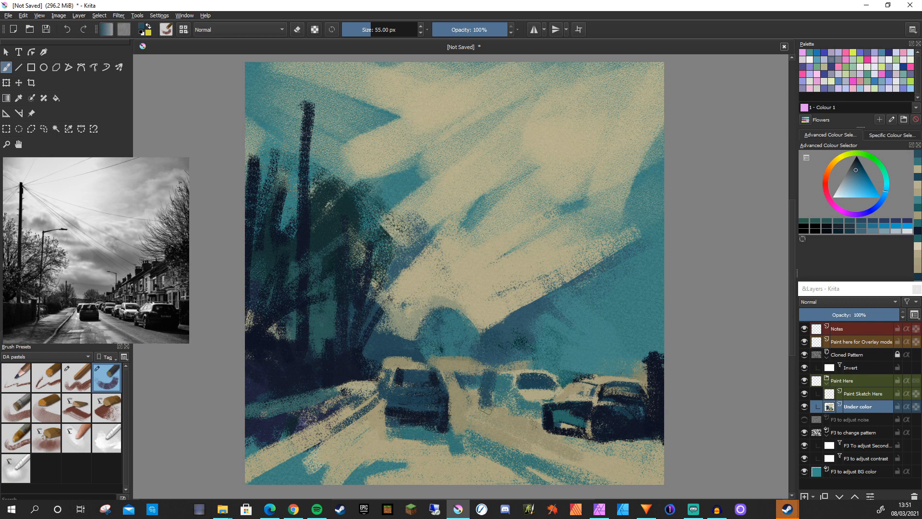
Sample navy from the parked cars and paint the shadow and wheels beneath the beige car, reducing the brush to 38 px
left_click(546, 415, "ctrl")
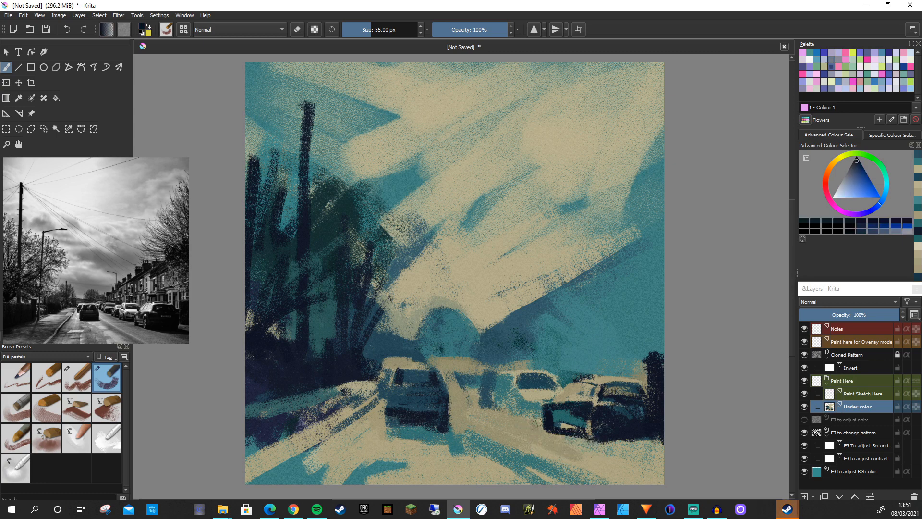
left_click_drag(545, 418, 522, 419)
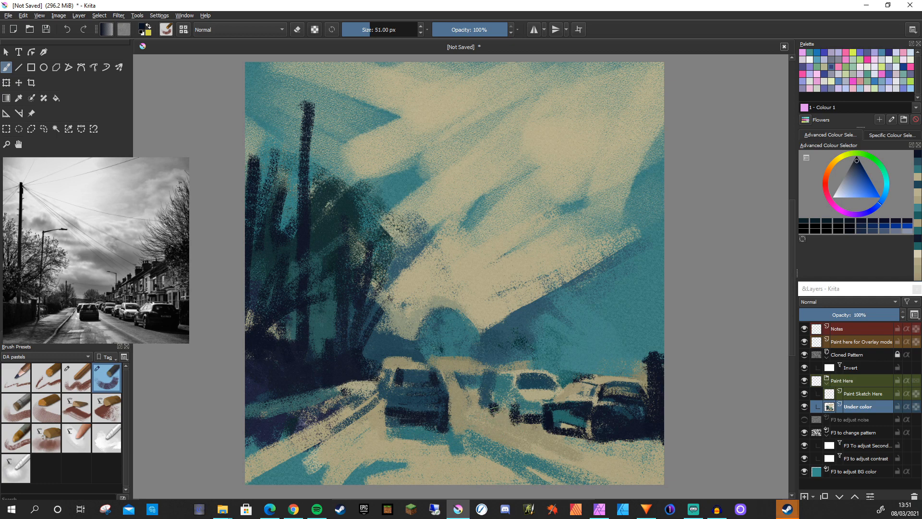
key("bracketleft")
key("bracketleft")
key("bracketleft")
key("bracketleft")
mouse_move(495, 408)
left_mouse_down()
mouse_move(512, 411)
mouse_move(490, 408)
left_mouse_up()
Sample pale grey-green from the road to tidy beneath the beige car's front wheel and outline its road-facing side
left_click(483, 417, "ctrl")
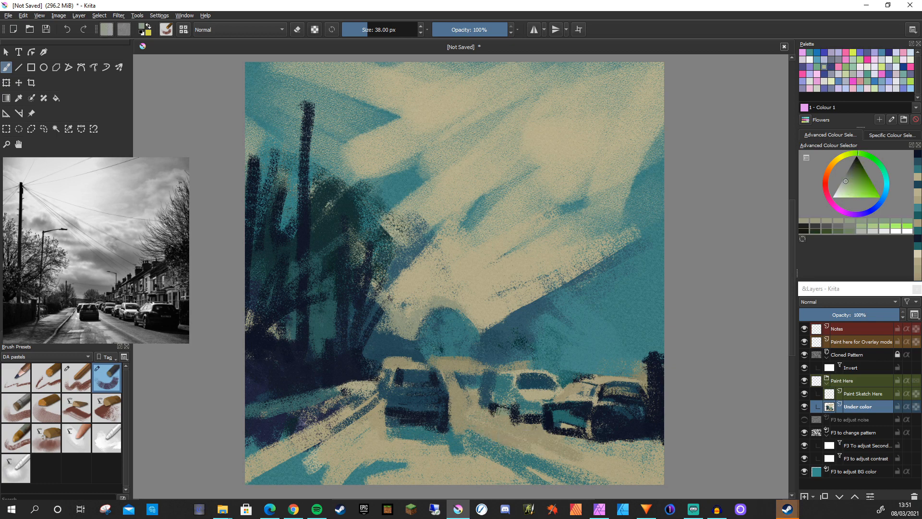
left_click_drag(498, 412, 490, 416)
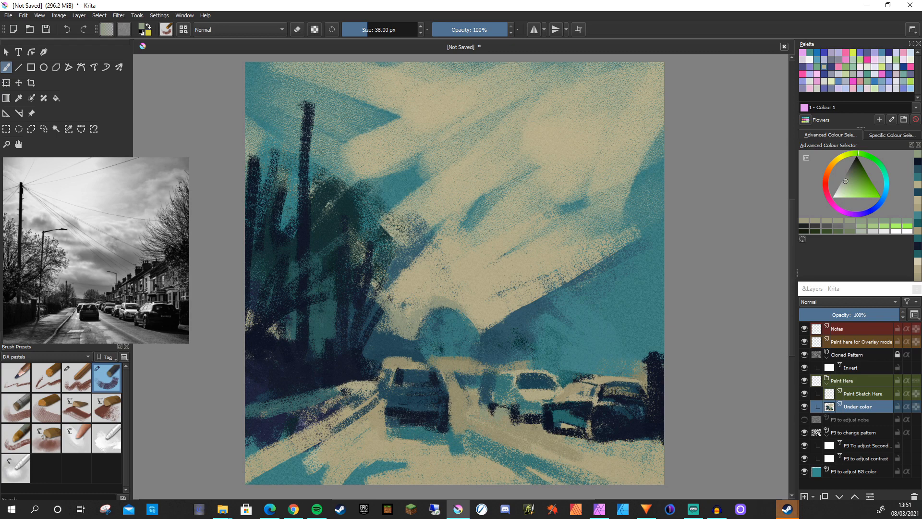
left_click_drag(499, 371, 490, 389)
Rework the beige car's side and lower body with sampled olive beige and teal at 38 px
left_click(515, 365, "ctrl")
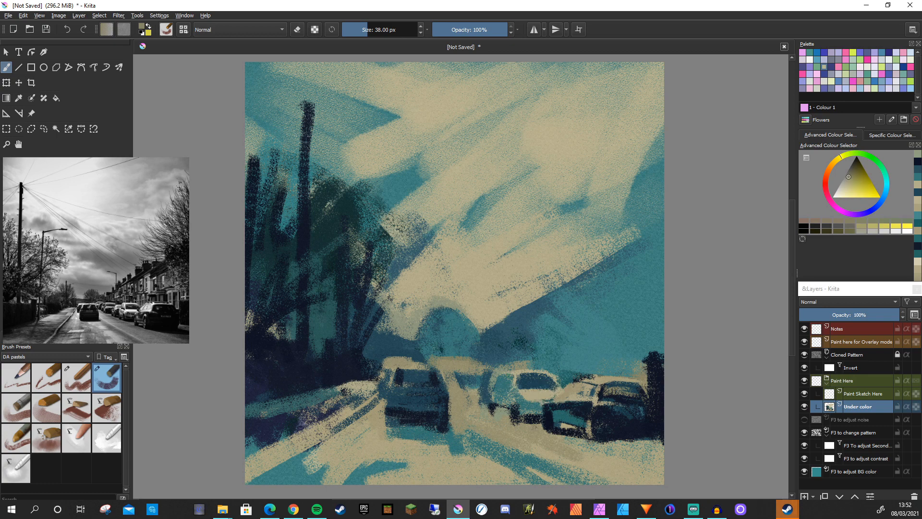
left_click_drag(510, 377, 495, 392)
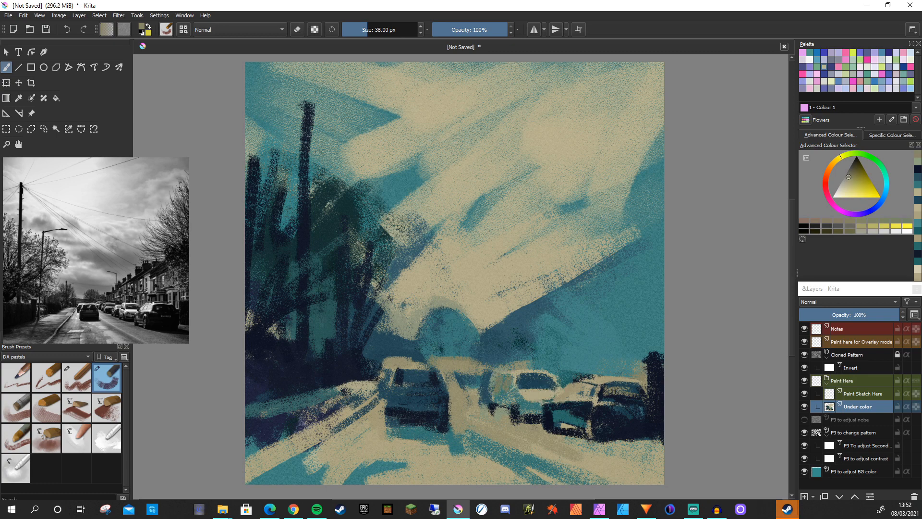
left_click(492, 399, "ctrl")
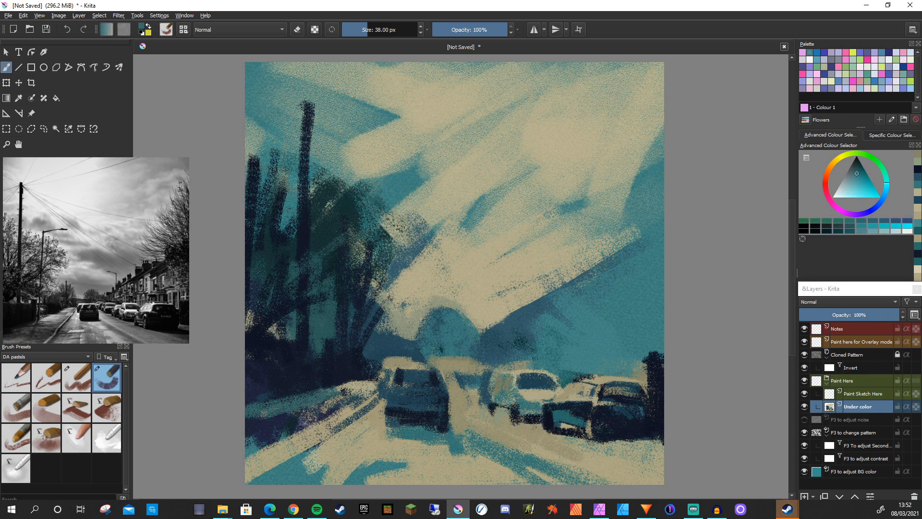
left_click_drag(515, 383, 490, 402)
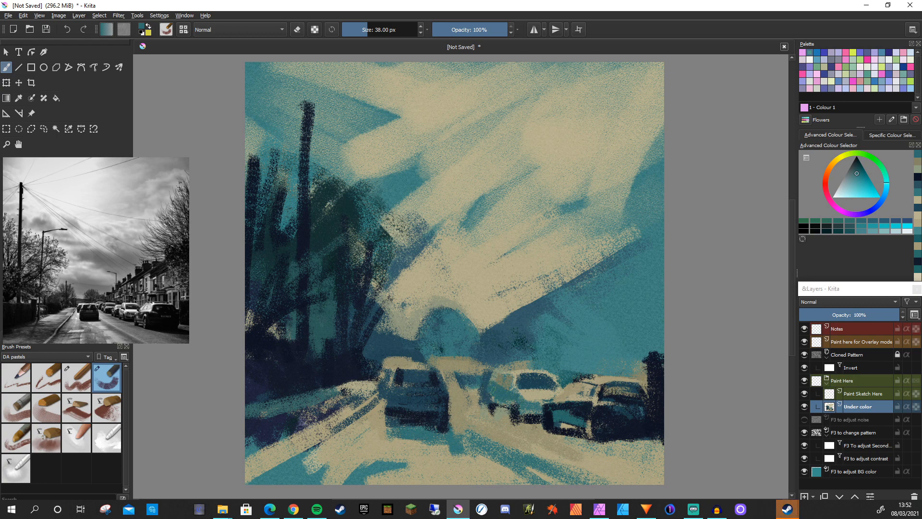
Define the beige car's bonnet and lower body with sampled beige and teal, finishing the beige edges with a 22 px brush
left_click(524, 395, "ctrl")
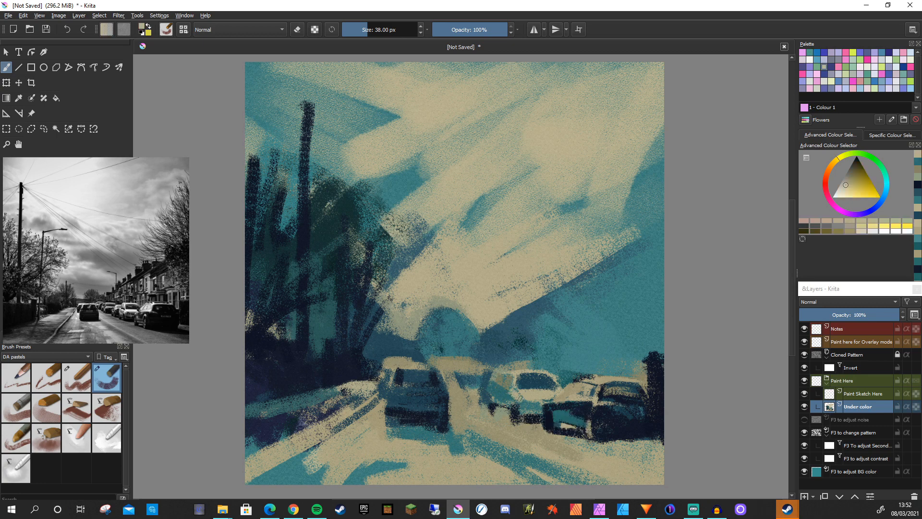
left_click(496, 417, "ctrl")
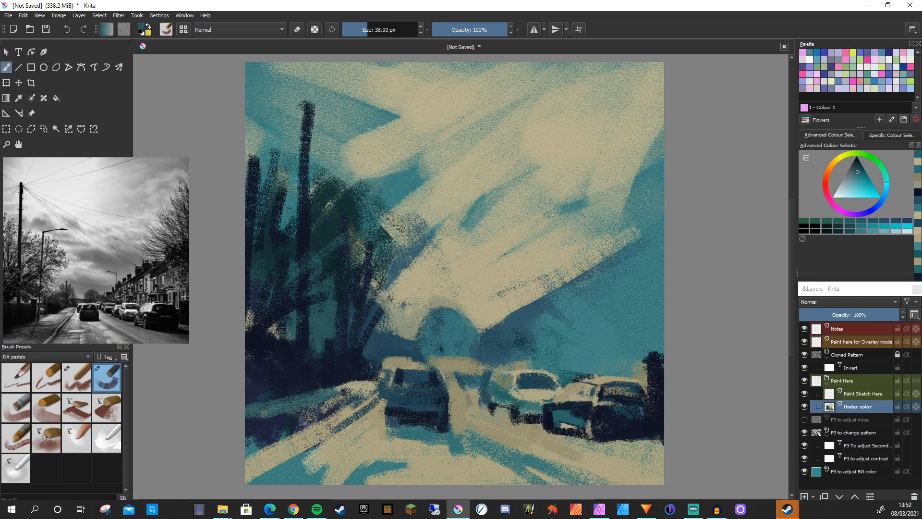
left_click_drag(502, 388, 524, 403)
left_click(527, 393, "ctrl")
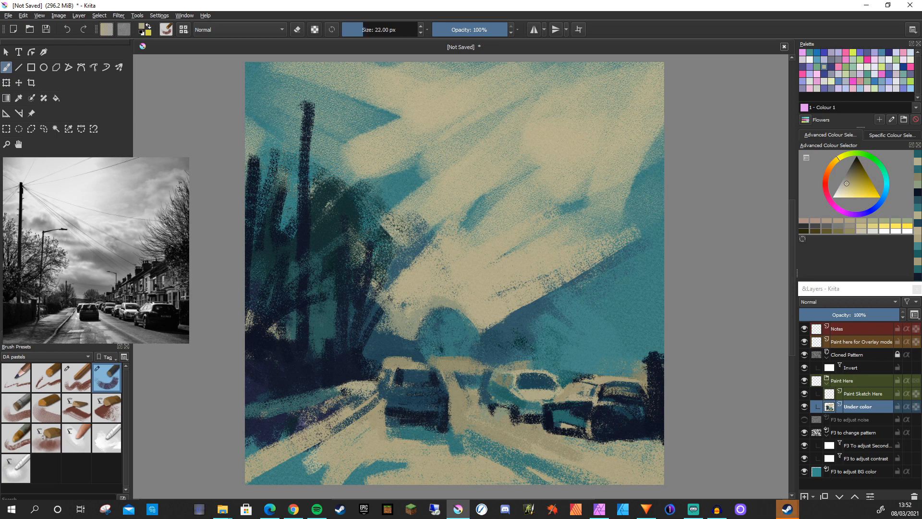
left_click_drag(493, 386, 522, 399)
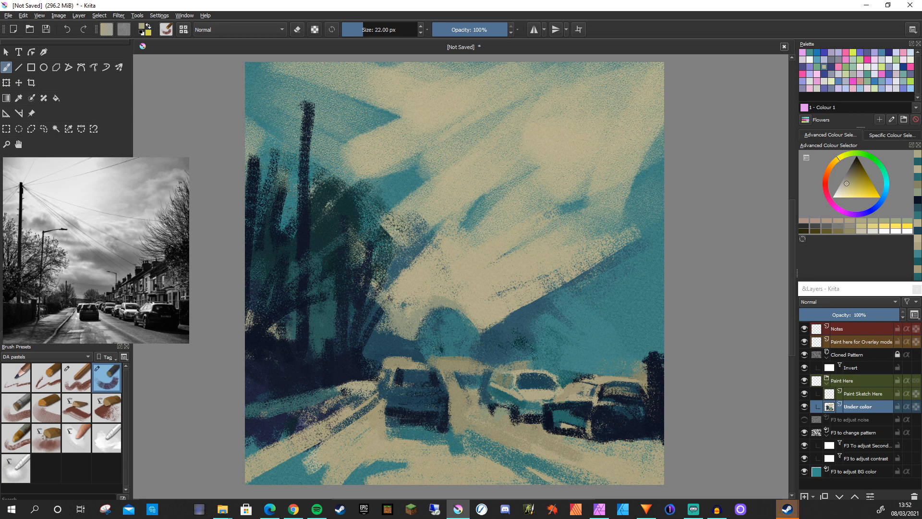
Sharpen the beige car's roof line with thin beige strokes at 22 px
left_click_drag(497, 370, 511, 371)
left_click(517, 372)
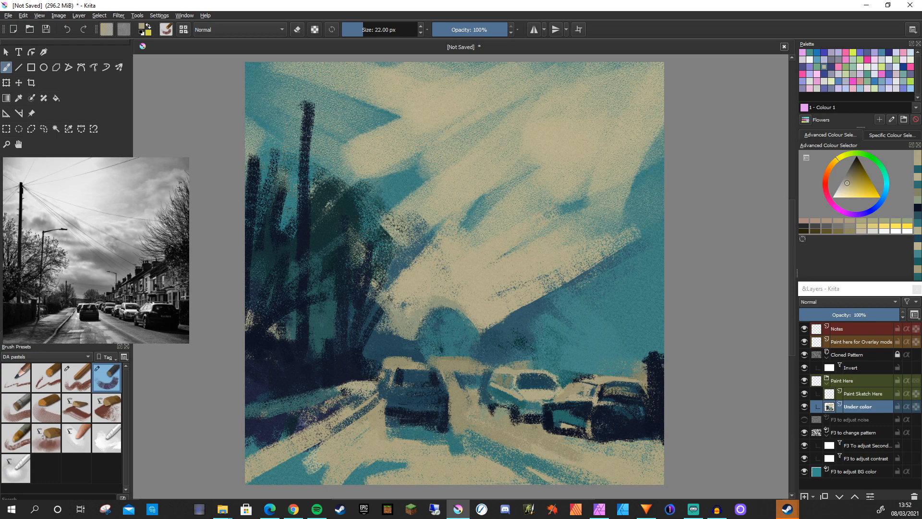
left_click_drag(538, 371, 521, 372)
Lighten the beige to cream and highlight the car's roof, windscreen frame and bonnet edge with 38 and 22 px strokes
key("l")
key("l")
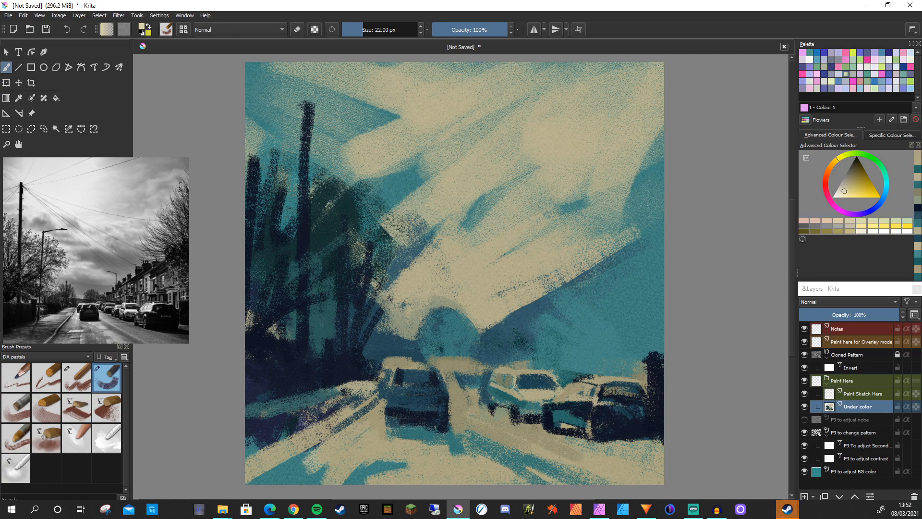
mouse_move(552, 370)
left_mouse_down()
mouse_move(514, 370)
mouse_move(529, 368)
mouse_move(522, 394)
mouse_move(548, 392)
mouse_move(525, 389)
left_mouse_up()
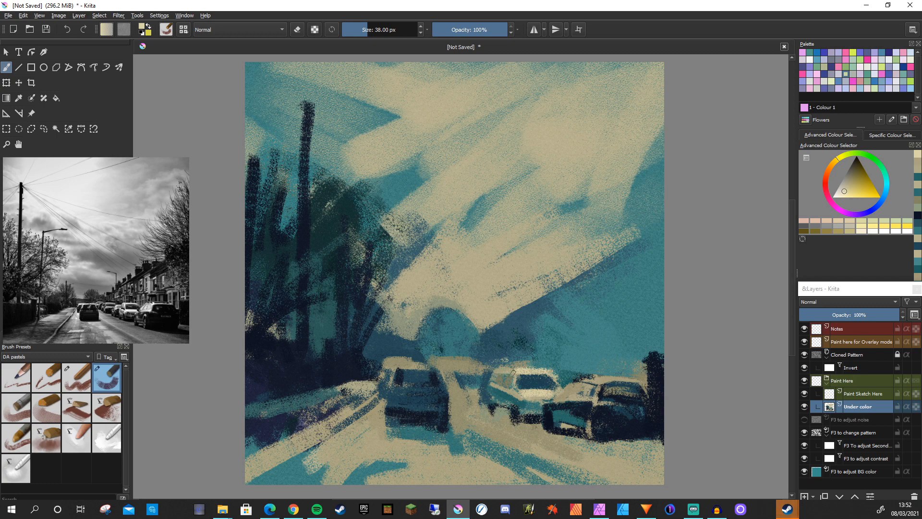
key("bracketleft")
left_click_drag(515, 374, 518, 391)
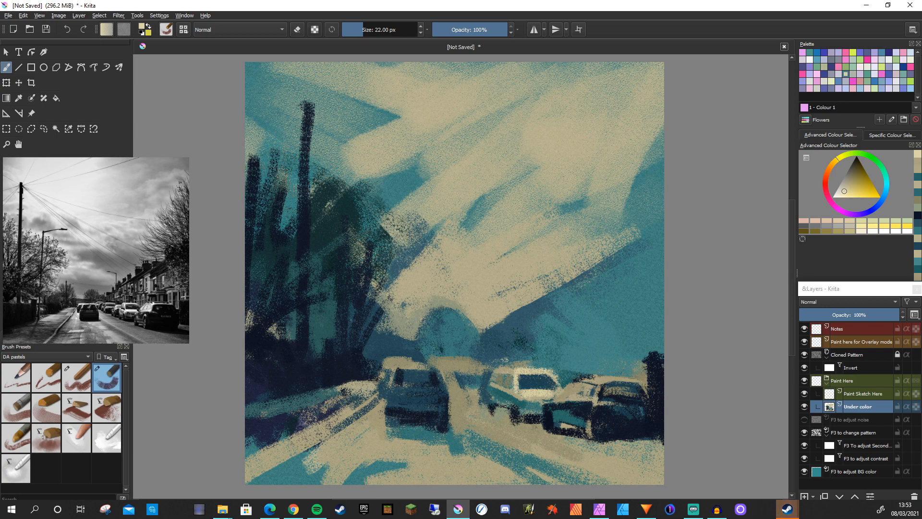
left_click_drag(497, 370, 514, 372)
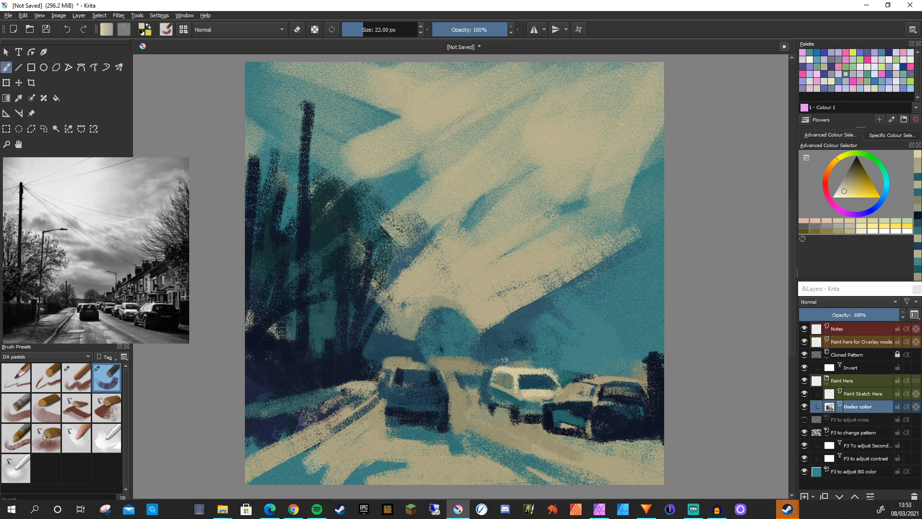
left_click_drag(489, 384, 514, 392)
Define the cream car's front and lower body with sampled grey-green, near-black and dark blue strokes at 22 px
left_click(556, 437, "ctrl")
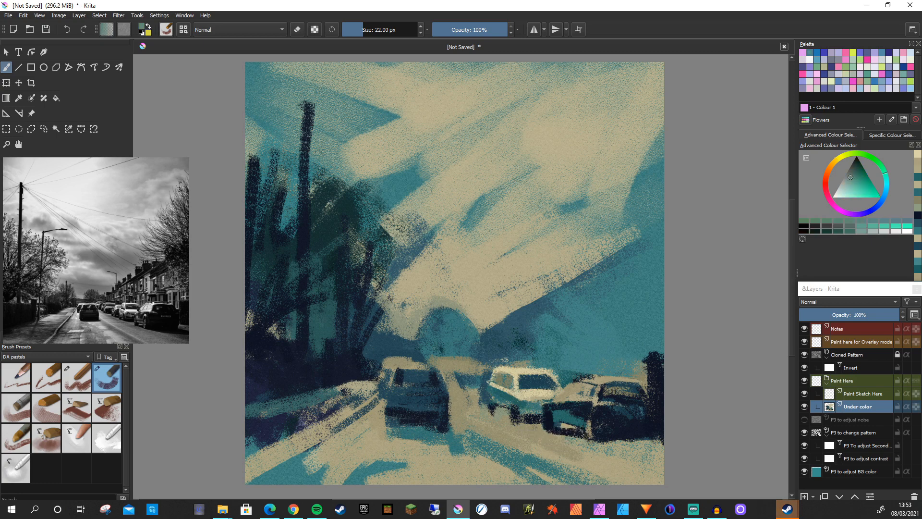
mouse_move(519, 402)
left_mouse_down()
mouse_move(534, 401)
mouse_move(488, 402)
mouse_move(513, 418)
mouse_move(493, 406)
left_mouse_up()
left_click(492, 412, "ctrl")
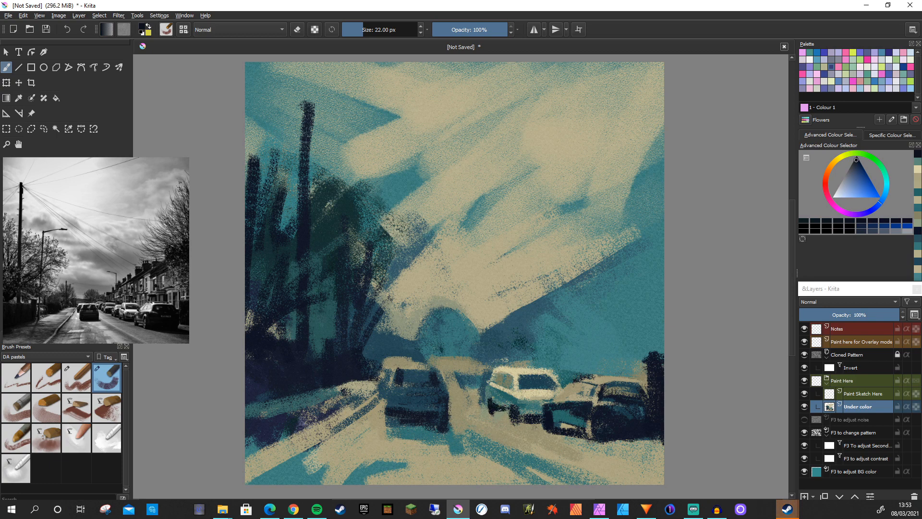
left_click(498, 407, "ctrl")
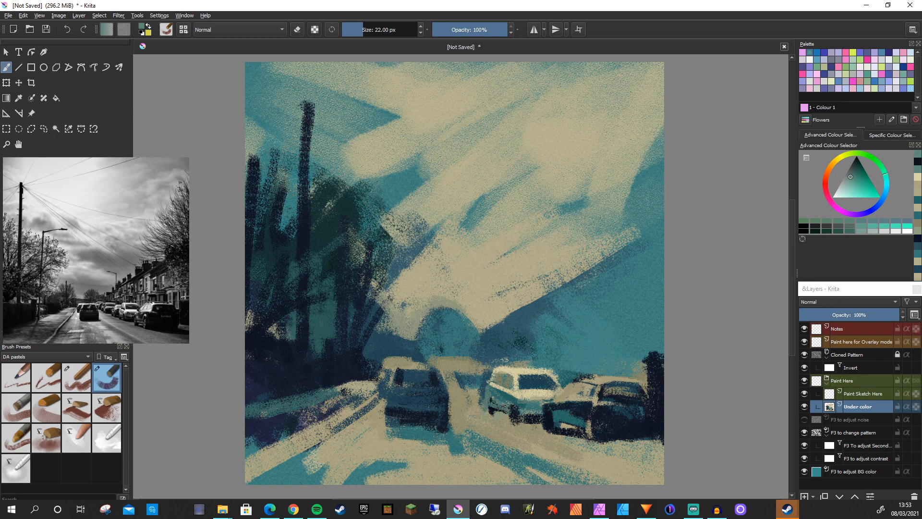
left_click(490, 400, "ctrl")
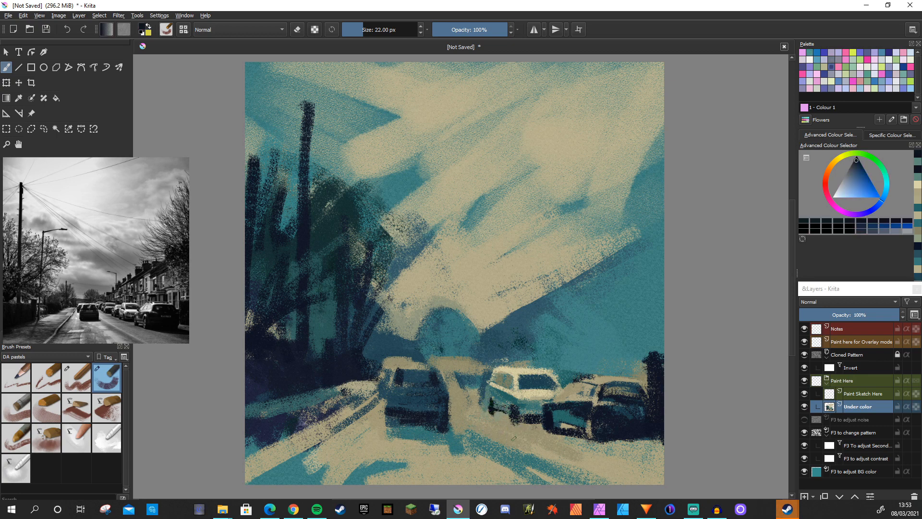
left_click(449, 407, "ctrl")
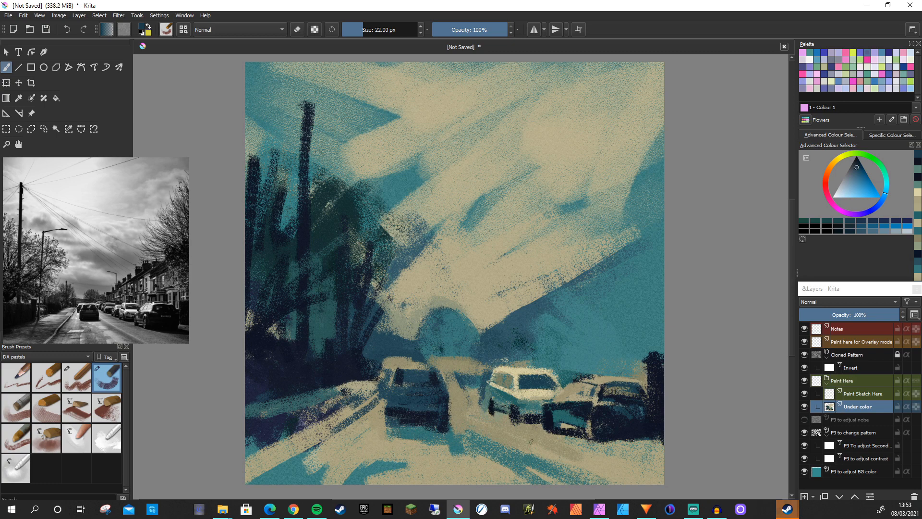
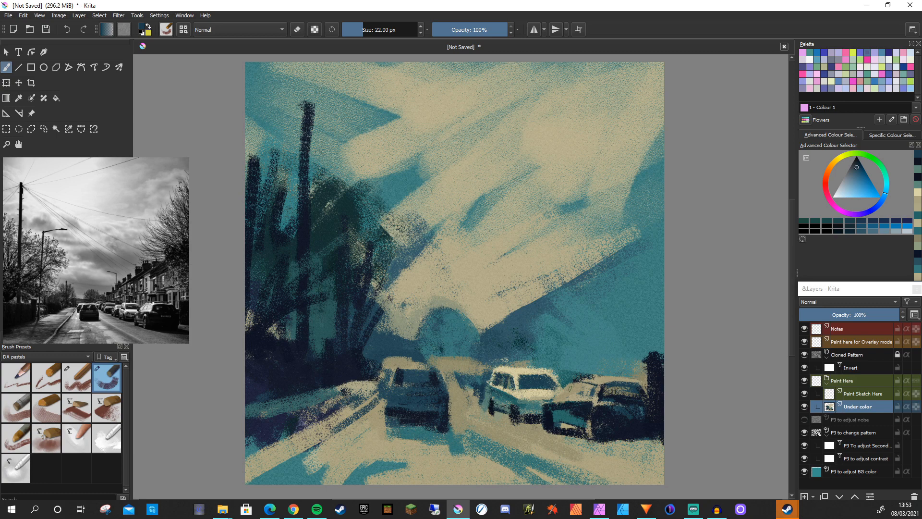
Soften the cream car's windscreen and front with sampled olive beige, using 22 and 59 px strokes
left_click(572, 416, "ctrl")
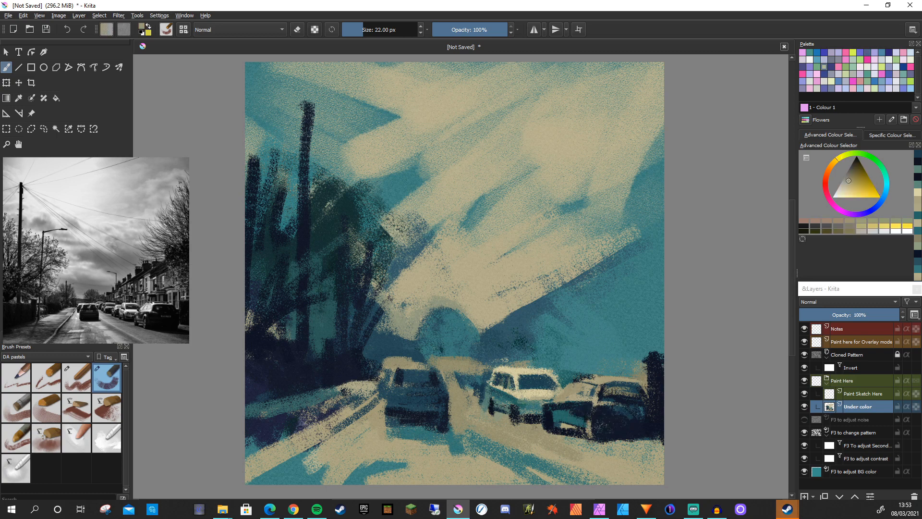
left_click_drag(524, 391, 553, 393)
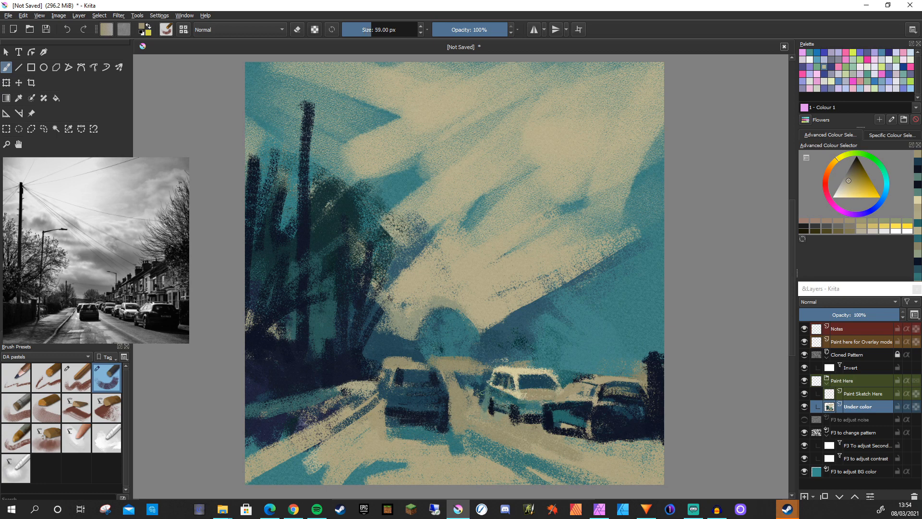
mouse_move(483, 393)
left_mouse_down()
mouse_move(520, 407)
mouse_move(493, 401)
mouse_move(504, 399)
left_mouse_up()
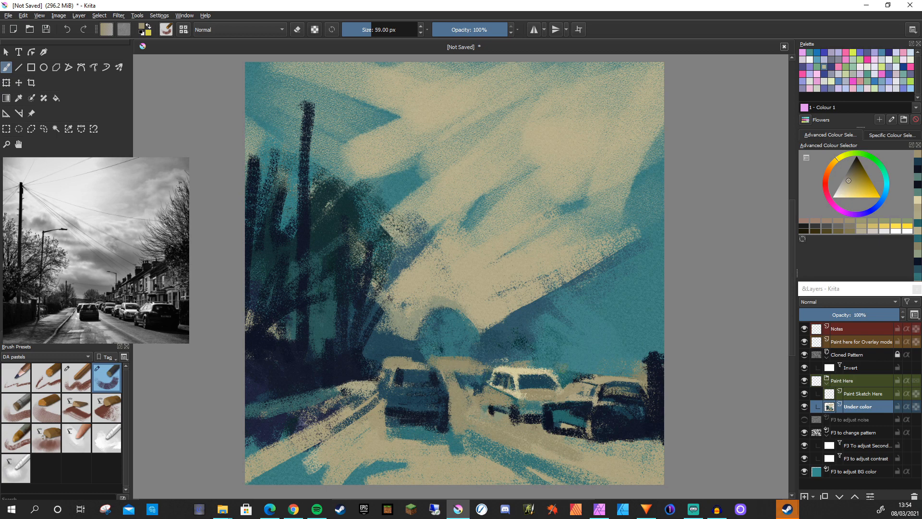
Darken the background directly behind the cream car's roof with sampled blues at 59 and 60.81 px
left_click(502, 358, "ctrl")
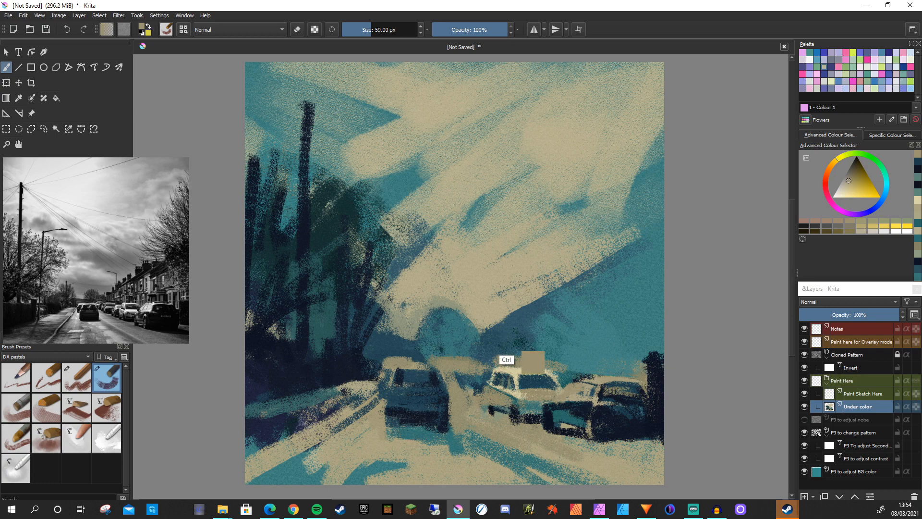
left_click(510, 342, "ctrl")
mouse_move(564, 370)
left_mouse_down()
mouse_move(487, 364)
mouse_move(496, 352)
mouse_move(529, 353)
left_mouse_up()
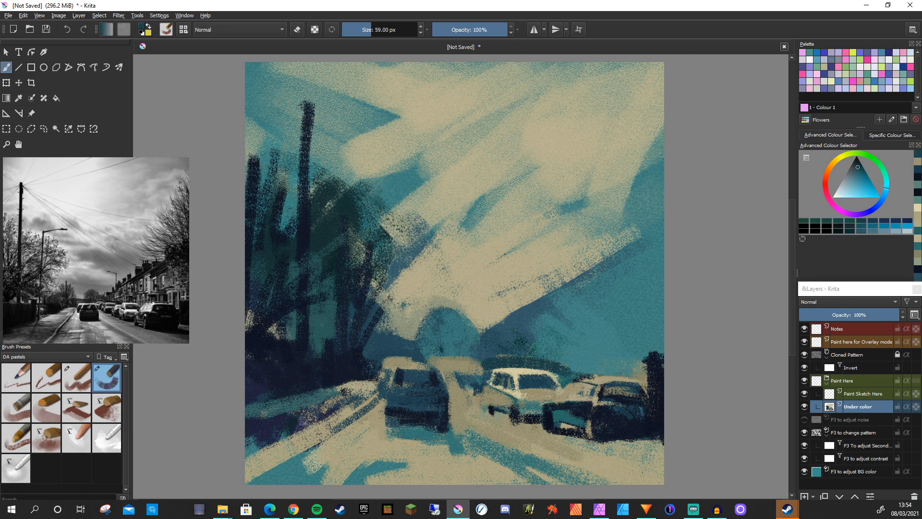
left_click_drag(507, 324, 513, 323, "shift")
left_click(514, 323, "ctrl")
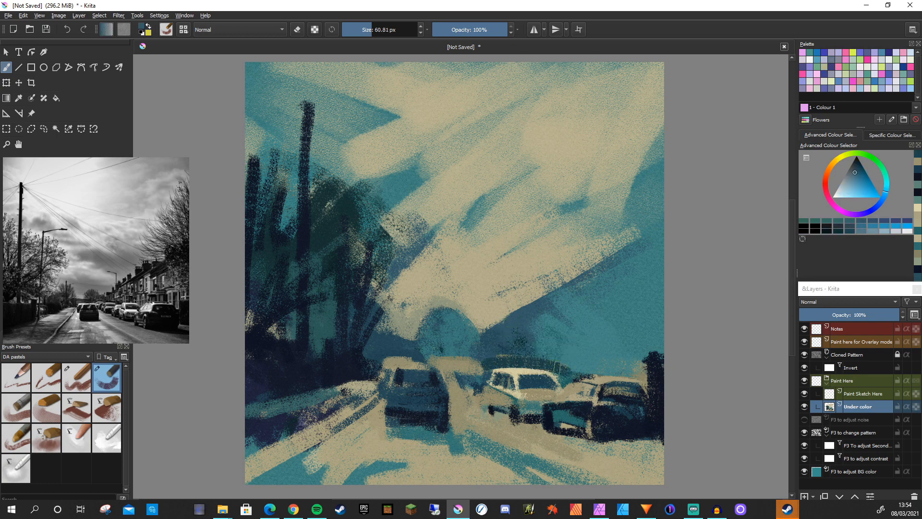
mouse_move(557, 367)
left_mouse_down()
mouse_move(486, 365)
mouse_move(507, 347)
mouse_move(512, 326)
left_mouse_up()
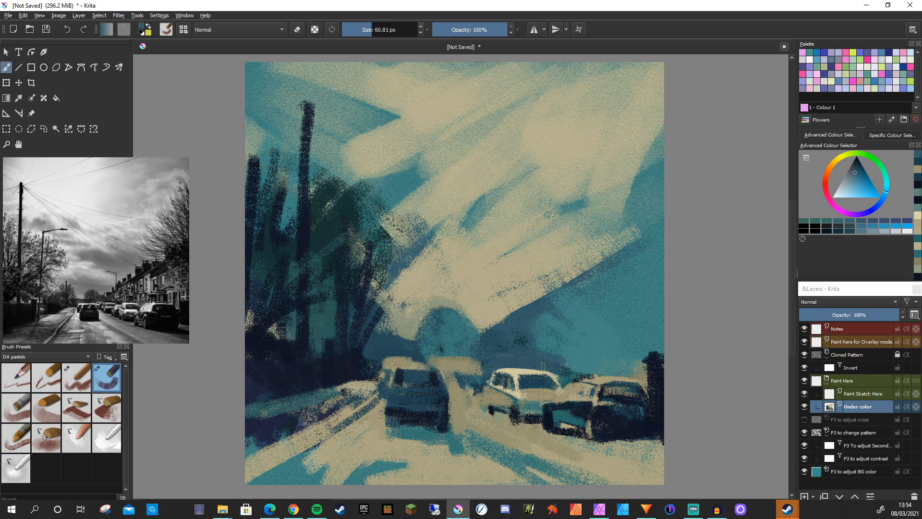
Suggest the houses behind the cars with vertical muted blue strokes and trim the cream car's roof and front edge
mouse_move(562, 298)
left_mouse_down()
mouse_move(561, 361)
mouse_move(548, 354)
left_mouse_up()
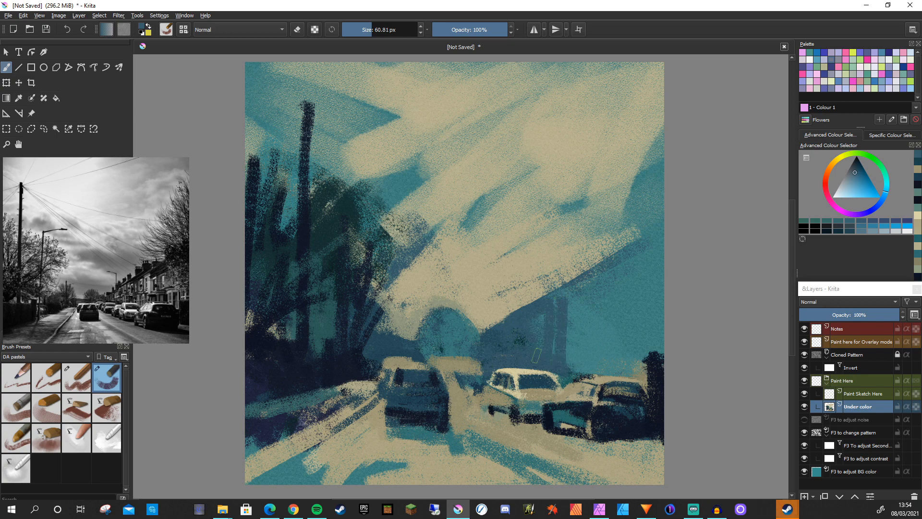
left_click_drag(579, 268, 575, 372)
mouse_move(594, 286)
left_mouse_down()
mouse_move(595, 367)
mouse_move(584, 372)
left_mouse_up()
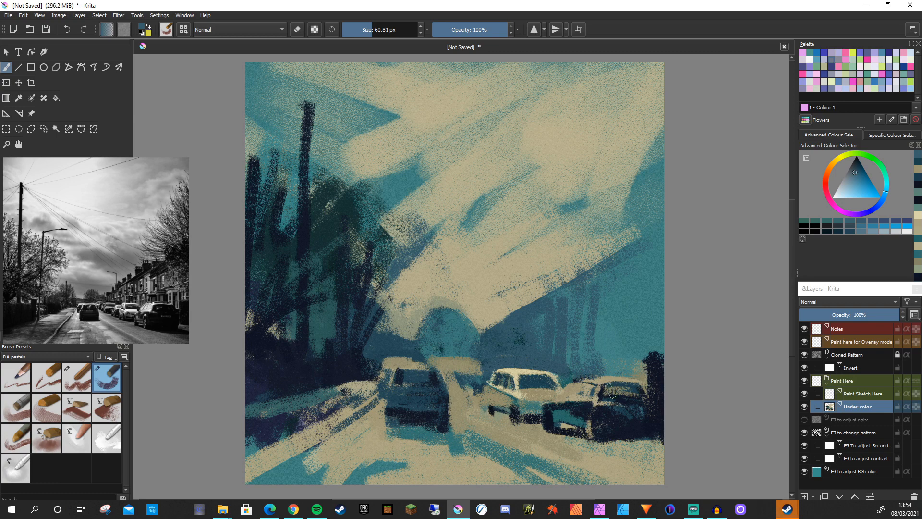
left_click_drag(562, 374, 491, 369)
mouse_move(488, 373)
left_mouse_down()
mouse_move(495, 379)
mouse_move(486, 386)
mouse_move(509, 392)
mouse_move(490, 389)
left_mouse_up()
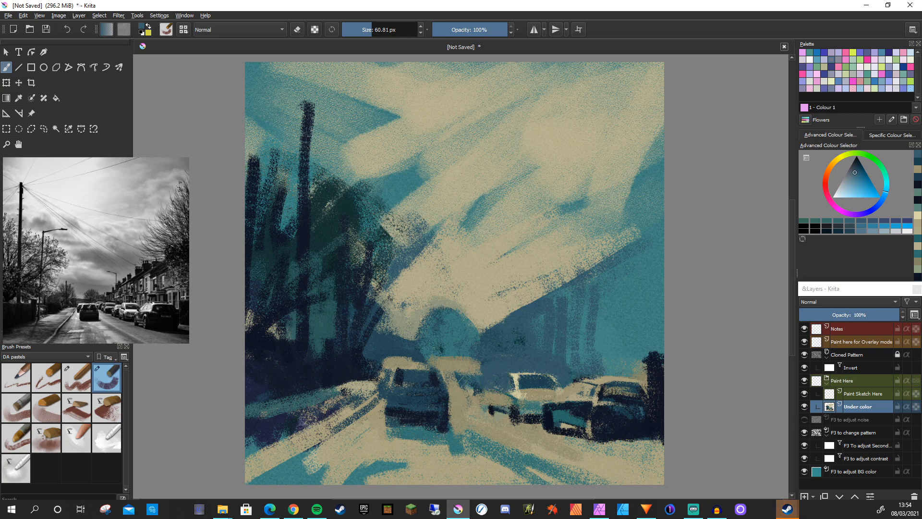
Block in a distant car between the blue and cream cars with near-black strokes and olive beige and cream accents
left_click(414, 375, "ctrl")
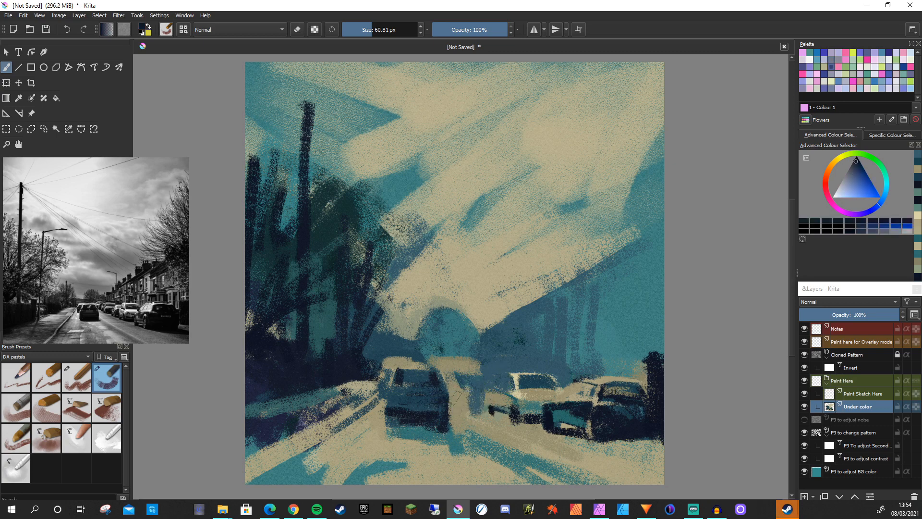
mouse_move(478, 384)
left_mouse_down()
mouse_move(480, 408)
mouse_move(467, 384)
mouse_move(488, 376)
mouse_move(488, 386)
mouse_move(461, 396)
mouse_move(478, 394)
mouse_move(463, 395)
mouse_move(460, 377)
mouse_move(452, 385)
mouse_move(461, 413)
left_mouse_up()
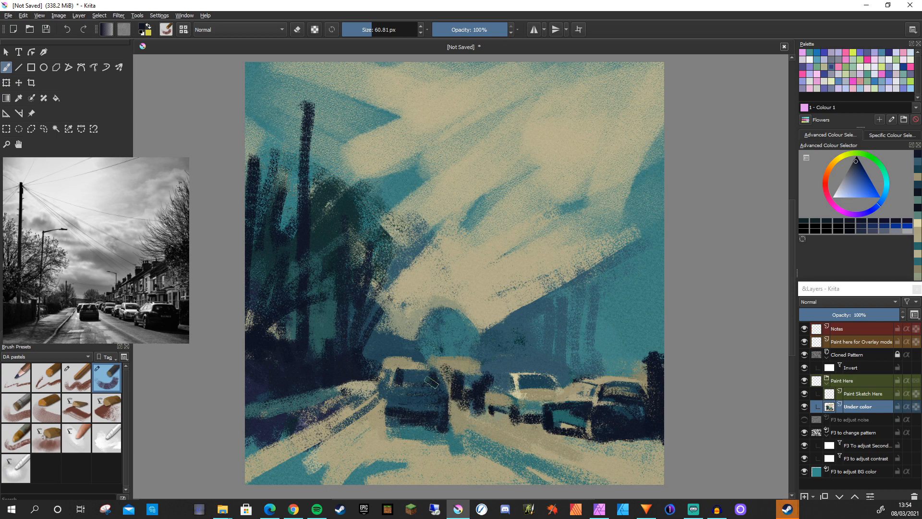
mouse_move(457, 372)
left_mouse_down()
mouse_move(487, 373)
mouse_move(444, 363)
mouse_move(457, 377)
left_mouse_up()
left_click(456, 364, "ctrl")
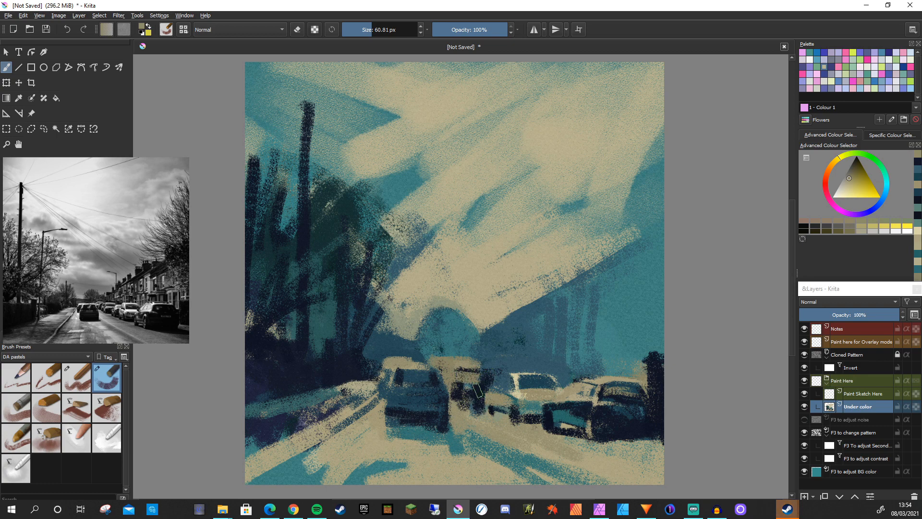
left_click_drag(479, 382, 490, 376)
left_click(514, 403, "ctrl")
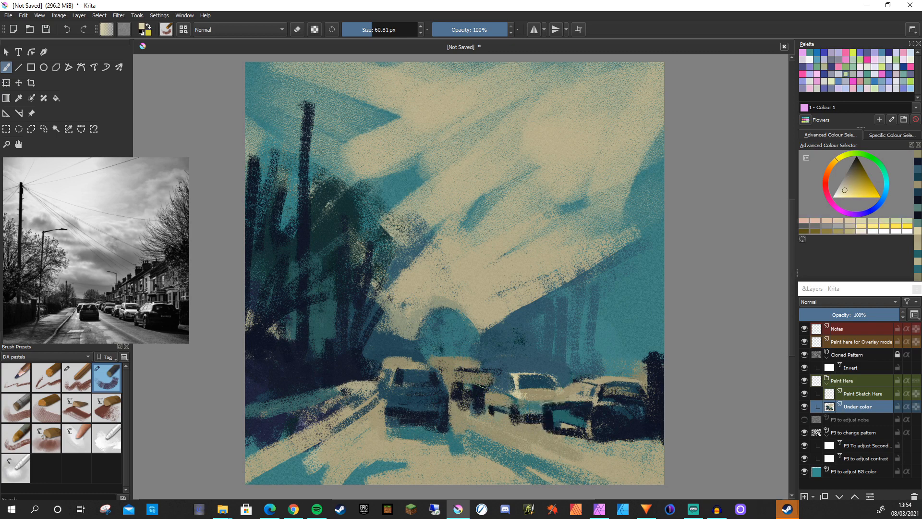
mouse_move(487, 382)
left_mouse_down()
mouse_move(479, 379)
mouse_move(487, 377)
mouse_move(486, 391)
mouse_move(494, 377)
mouse_move(485, 390)
left_mouse_up()
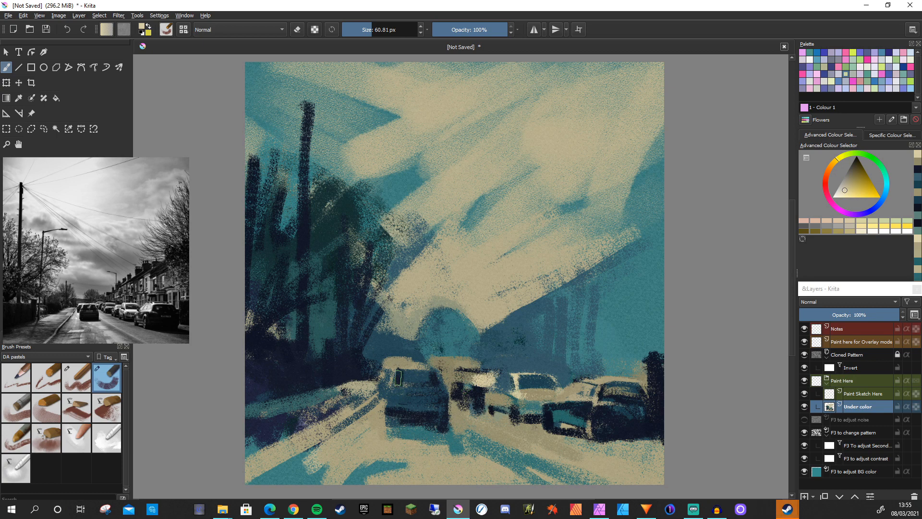
Rework the distant car's body with sampled teal and near-black strokes at 60.81 px
left_click(317, 353, "ctrl")
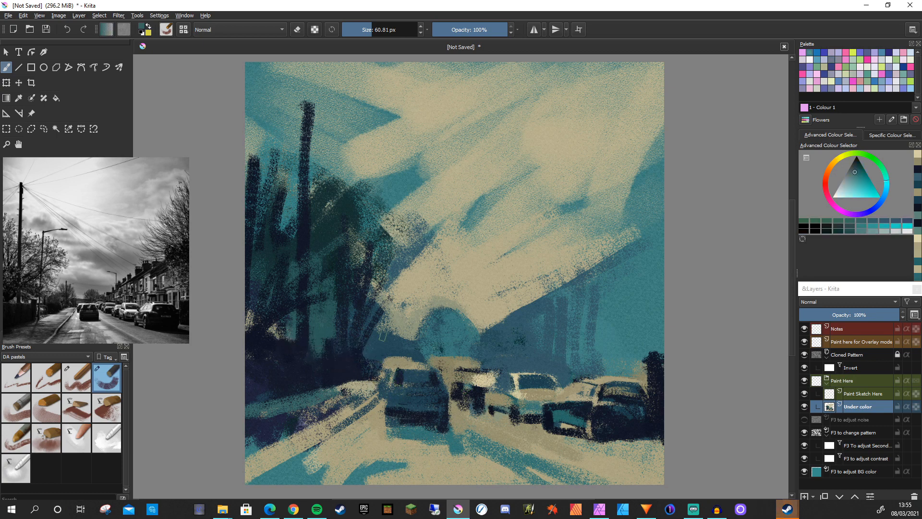
mouse_move(487, 380)
left_mouse_down()
mouse_move(462, 384)
mouse_move(478, 391)
mouse_move(494, 372)
mouse_move(494, 418)
mouse_move(481, 433)
mouse_move(460, 423)
left_mouse_up()
left_click(500, 422, "ctrl")
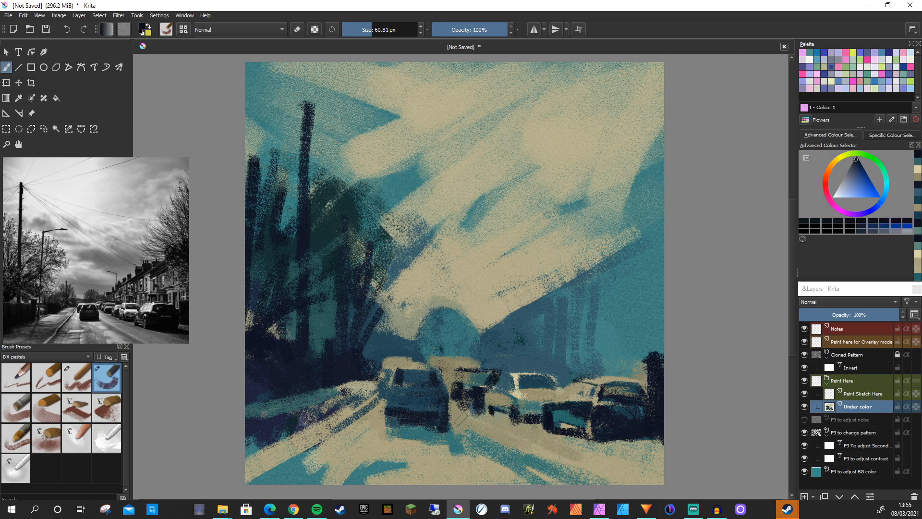
mouse_move(465, 387)
left_mouse_down()
mouse_move(478, 399)
mouse_move(468, 405)
left_mouse_up()
left_click(473, 399, "ctrl")
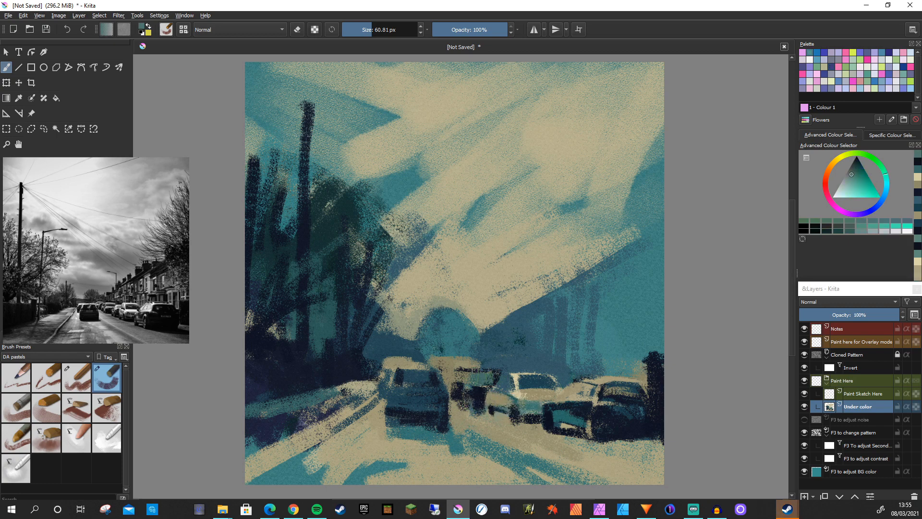
Refine the distant car's window and roof line with colours sampled from the surrounding paint at 60.81 px
left_click(473, 390, "ctrl")
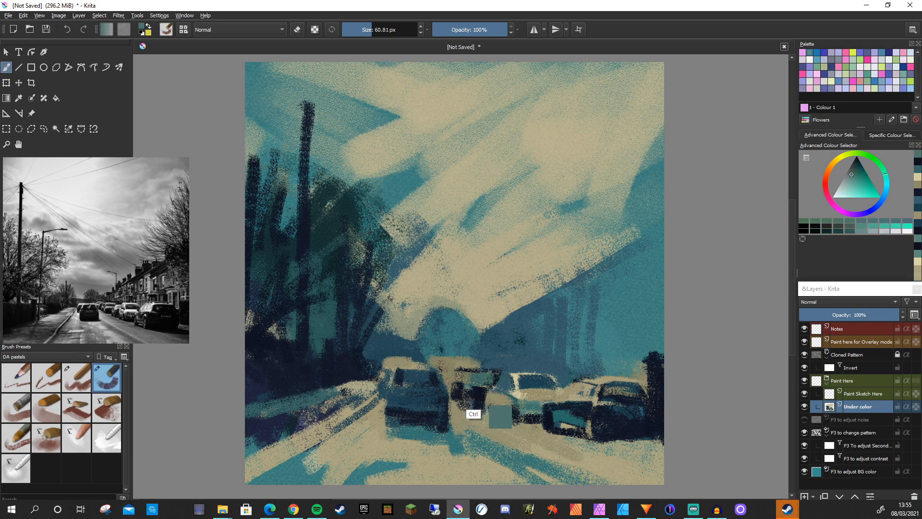
left_click(466, 381, "ctrl")
mouse_move(468, 370)
left_mouse_down()
mouse_move(440, 377)
mouse_move(453, 369)
mouse_move(435, 367)
mouse_move(467, 403)
mouse_move(419, 415)
mouse_move(376, 377)
mouse_move(445, 375)
mouse_move(439, 367)
mouse_move(445, 411)
mouse_move(456, 366)
mouse_move(480, 360)
left_mouse_up()
left_click(382, 341, "ctrl")
left_click(444, 373, "ctrl")
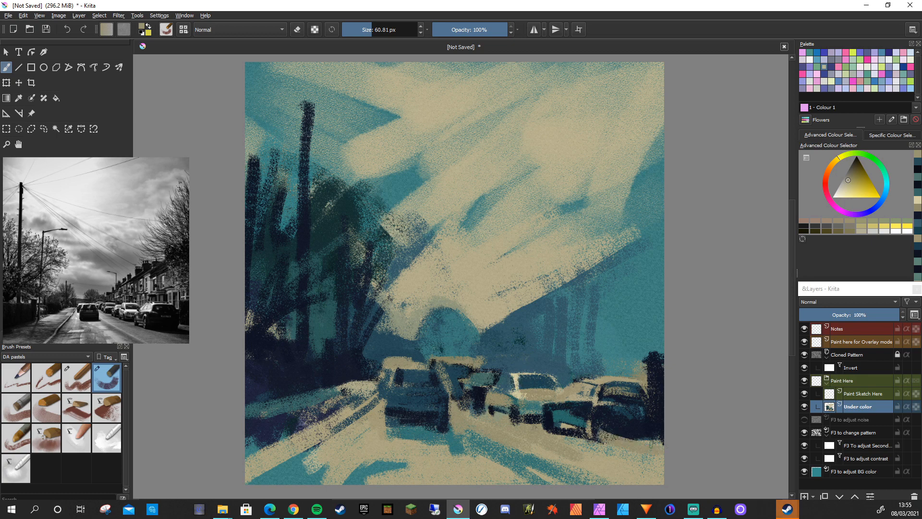
Paint muted blue shadows beneath the parked cars and a diagonal stroke down the road at 60.81 px
key("alt")
left_click(534, 355, "alt")
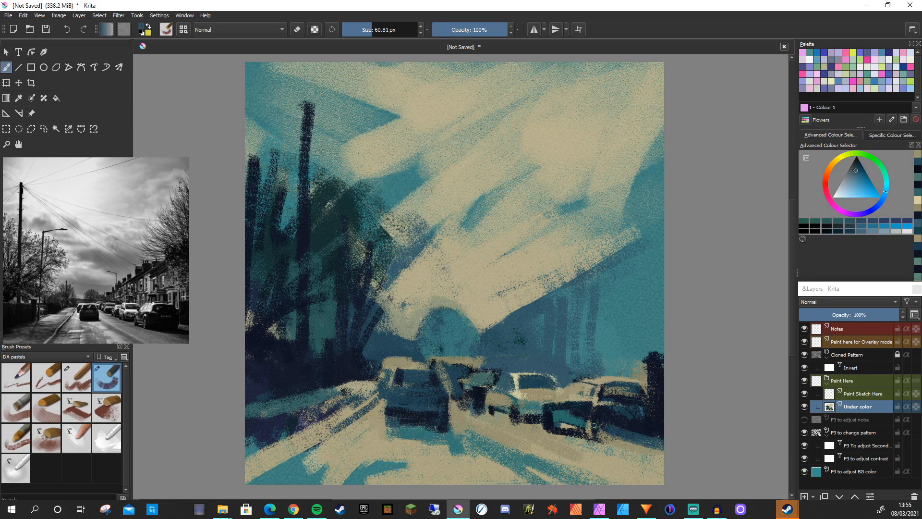
mouse_move(659, 454)
left_mouse_down()
mouse_move(567, 437)
mouse_move(632, 449)
mouse_move(539, 420)
left_mouse_up()
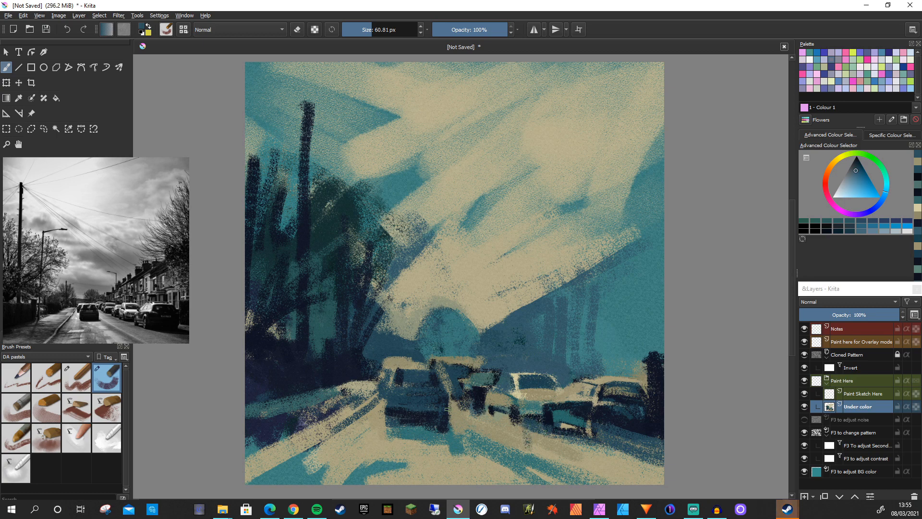
mouse_move(451, 423)
left_mouse_down()
mouse_move(569, 482)
mouse_move(543, 449)
mouse_move(446, 430)
mouse_move(518, 481)
left_mouse_up()
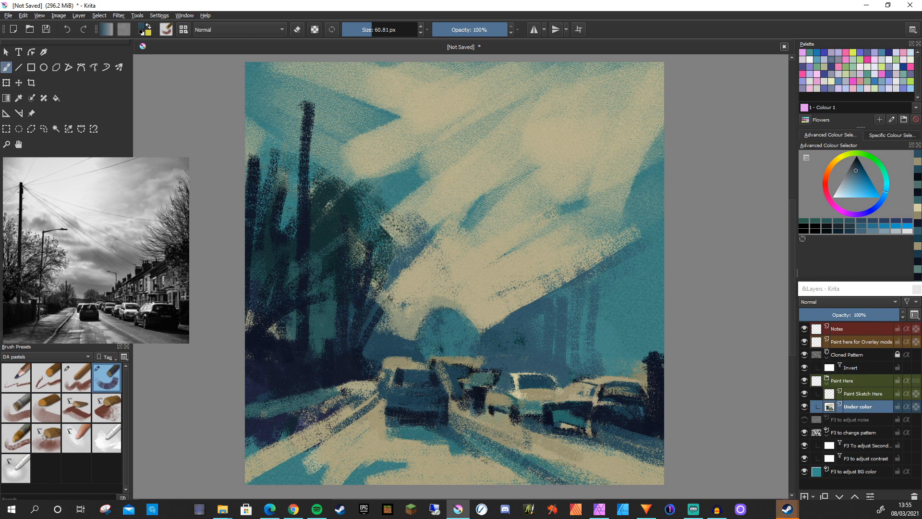
Add diagonal muted blue shadow strokes along the pavement and road beside the blue car, then darken the blue
mouse_move(337, 438)
left_mouse_down()
mouse_move(367, 406)
mouse_move(279, 466)
mouse_move(293, 452)
left_mouse_up()
left_click_drag(347, 415, 313, 448)
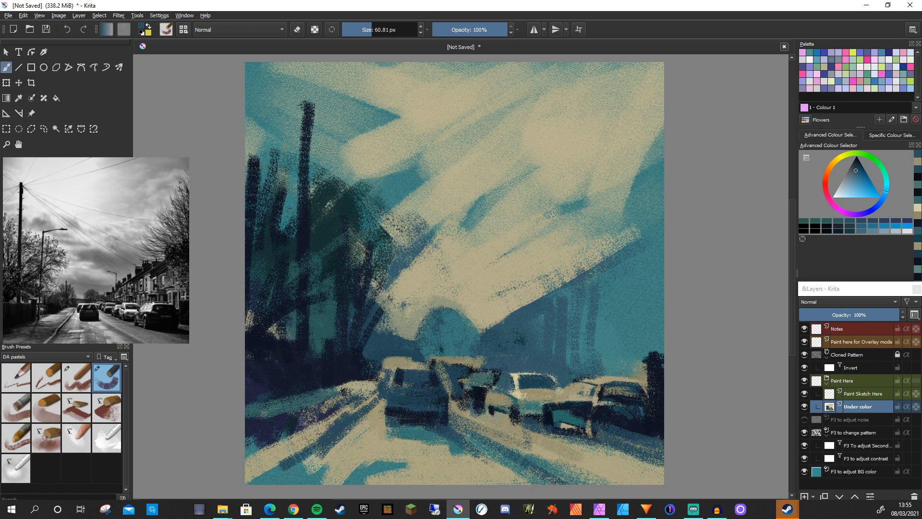
key("k")
mouse_move(351, 416)
left_mouse_down()
mouse_move(274, 482)
mouse_move(377, 464)
left_mouse_up()
Enlarge the brush to 263 px and cover the near foreground of the road with a broad dark blue shadow
key("]")
key("]")
key("]")
key("]")
key("]")
key("]")
key("]")
key("]")
key("]")
key("]")
key("]")
key("]")
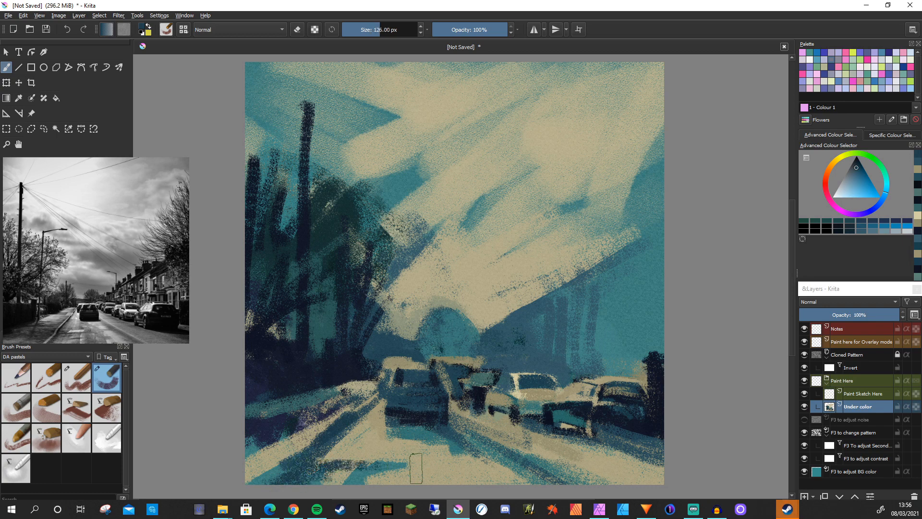
key("]")
key("]")
key("]")
key("]")
key("]")
key("]")
key("]")
key("]")
key("]")
key("]")
mouse_move(301, 470)
left_mouse_down()
mouse_move(433, 473)
mouse_move(274, 473)
left_mouse_up()
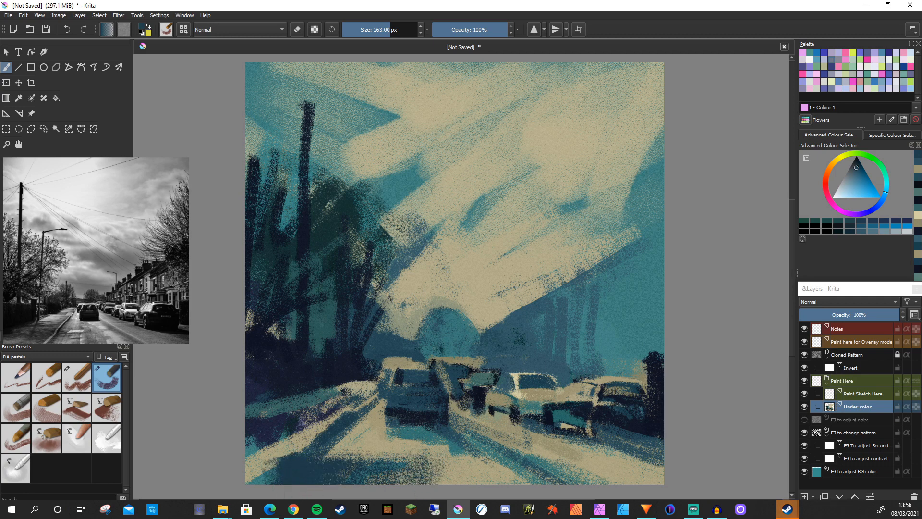
Switch to the DA Pastel 08 Impact brush and paint the dark blue roof line and diagonal branches of the right-hand tree at 100 px
left_click(98, 410)
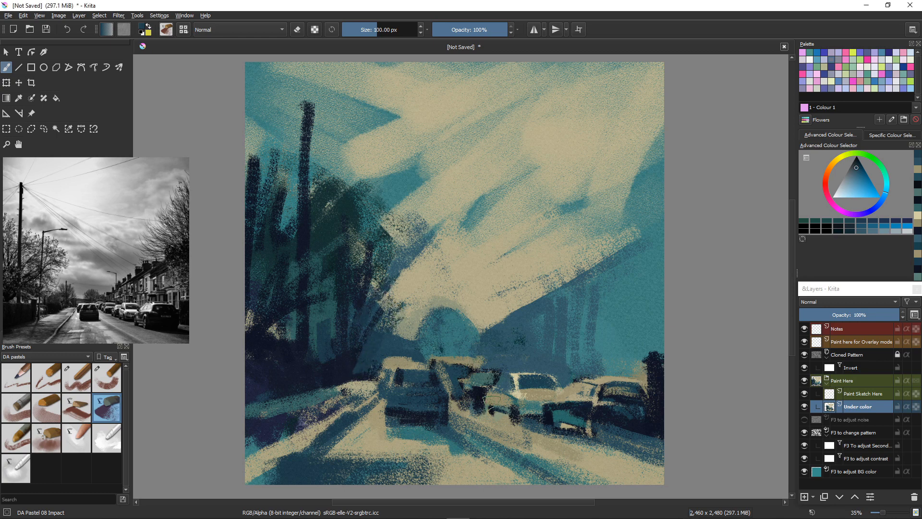
left_click_drag(596, 267, 470, 325)
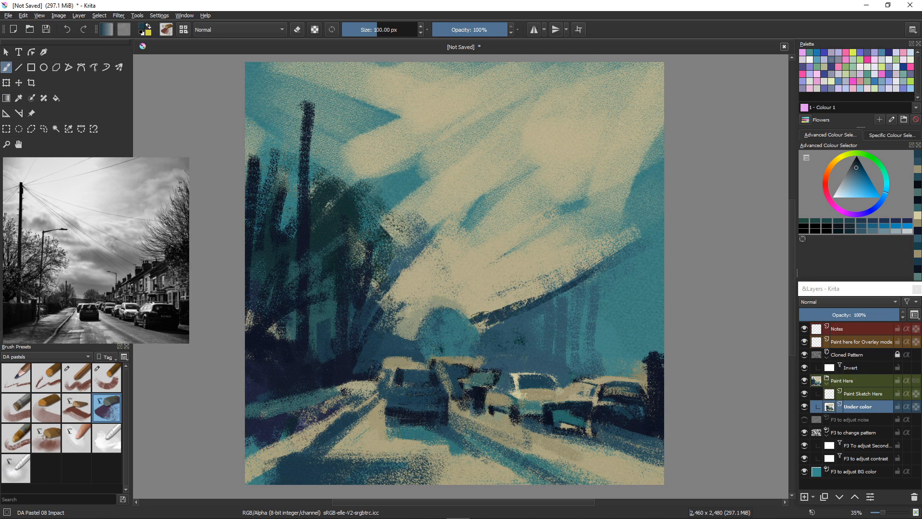
left_click_drag(615, 192, 658, 240)
left_click_drag(573, 174, 662, 278)
left_click_drag(589, 242, 663, 298)
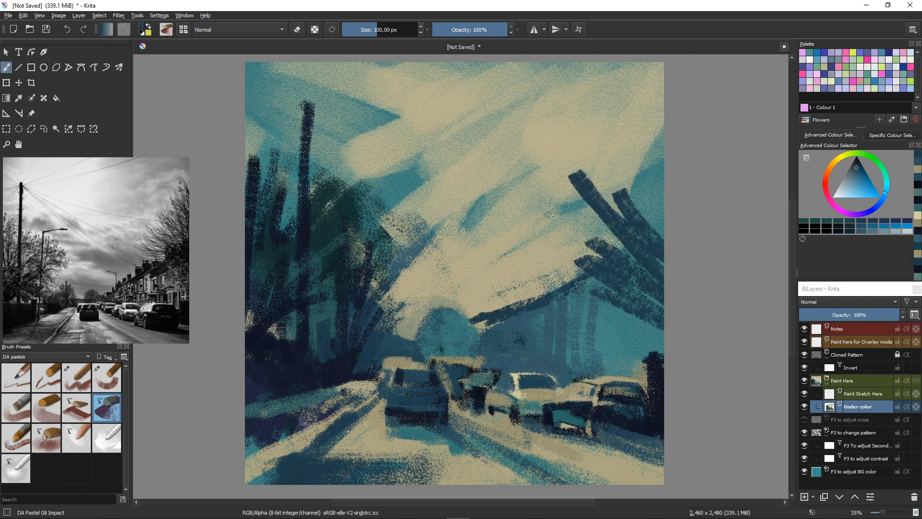
left_click_drag(578, 258, 663, 331)
left_click_drag(608, 113, 658, 221)
left_click_drag(639, 135, 663, 212)
left_click_drag(596, 96, 663, 158)
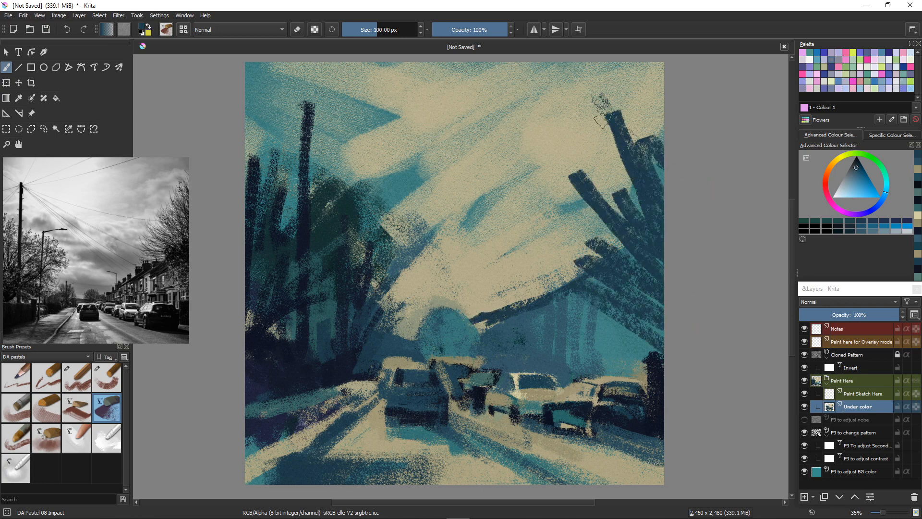
Fill out the right-hand tree with overlapping dark blue strokes, from its upper branches down to behind the parked cars
left_click_drag(595, 115, 665, 233)
left_click_drag(615, 206, 557, 113)
left_click_drag(576, 187, 661, 310)
mouse_move(625, 187)
left_mouse_down()
mouse_move(607, 117)
mouse_move(641, 107)
mouse_move(672, 187)
left_mouse_up()
left_click_drag(574, 84, 641, 294)
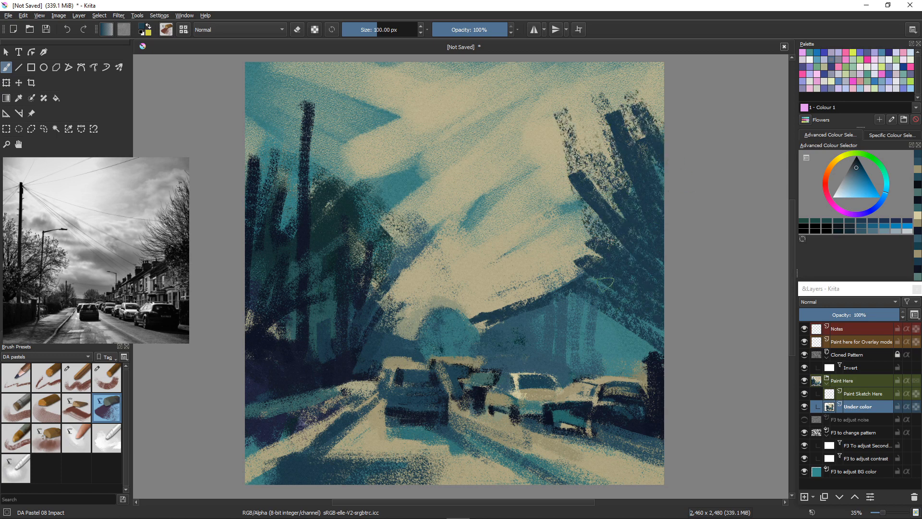
left_click_drag(505, 208, 574, 263)
left_click_drag(571, 186, 646, 343)
left_click_drag(583, 269, 621, 343)
mouse_move(562, 302)
left_mouse_down()
mouse_move(588, 336)
mouse_move(567, 323)
left_mouse_up()
mouse_move(645, 334)
left_mouse_down()
mouse_move(641, 305)
mouse_move(682, 367)
mouse_move(545, 329)
left_mouse_up()
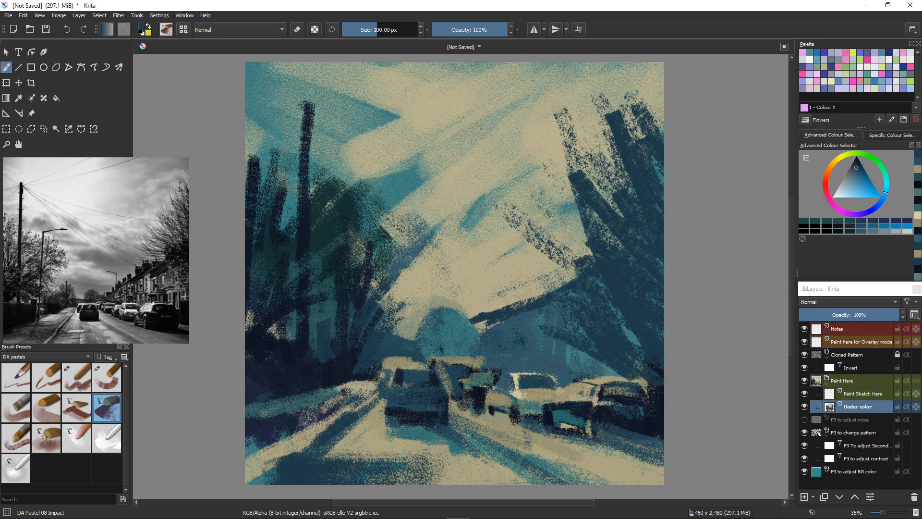
Extend the dark roof line down to the distant round tree and repaint that tree with sampled teal tones
right_click(574, 262)
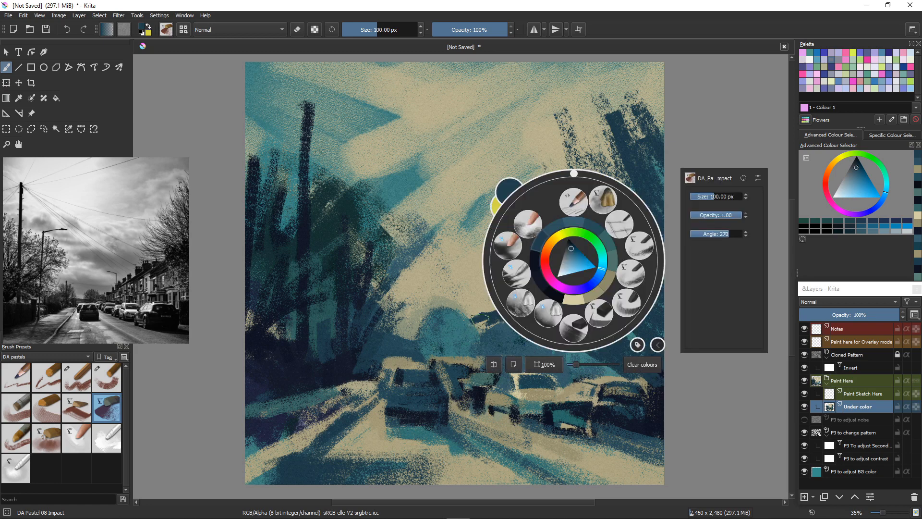
key("Escape")
left_click_drag(565, 271, 450, 328)
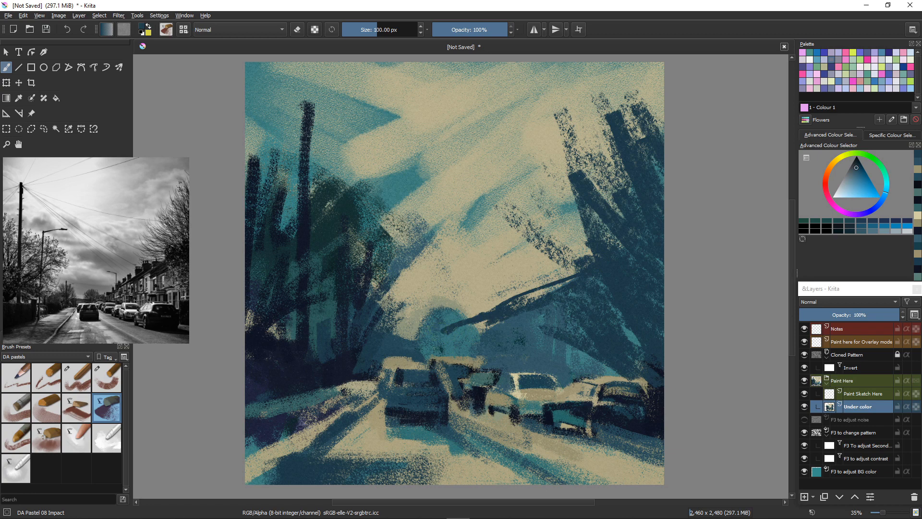
left_click(485, 372, "ctrl")
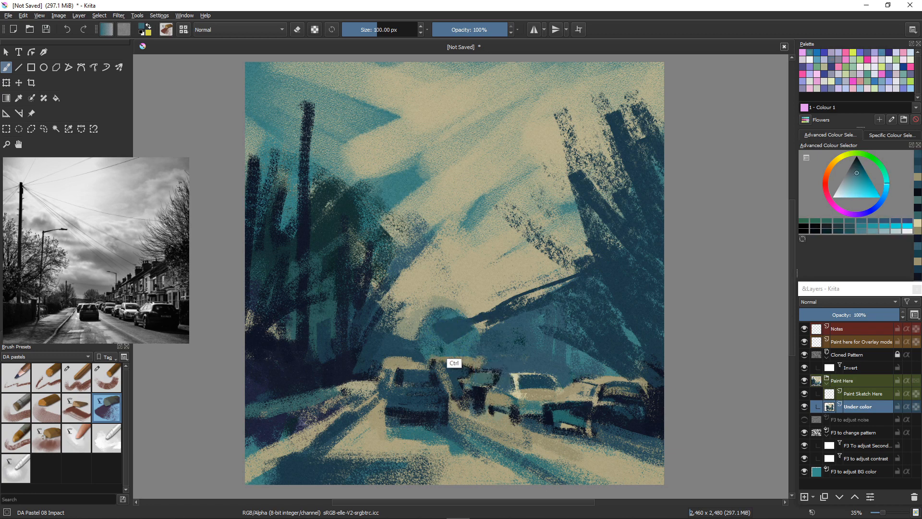
mouse_move(440, 325)
left_mouse_down()
mouse_move(451, 342)
mouse_move(440, 331)
mouse_move(464, 327)
mouse_move(464, 344)
mouse_move(447, 348)
mouse_move(443, 321)
left_mouse_up()
left_click(439, 340, "ctrl")
left_click(455, 351, "ctrl")
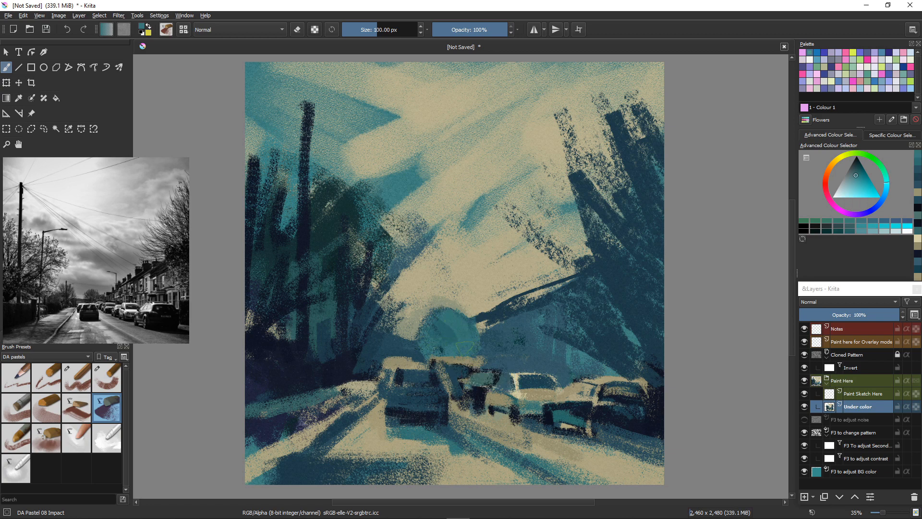
Add dark blue chimneys along the roof line and trim them and the distant round tree with a sampled sky cream
left_click(499, 332, "ctrl")
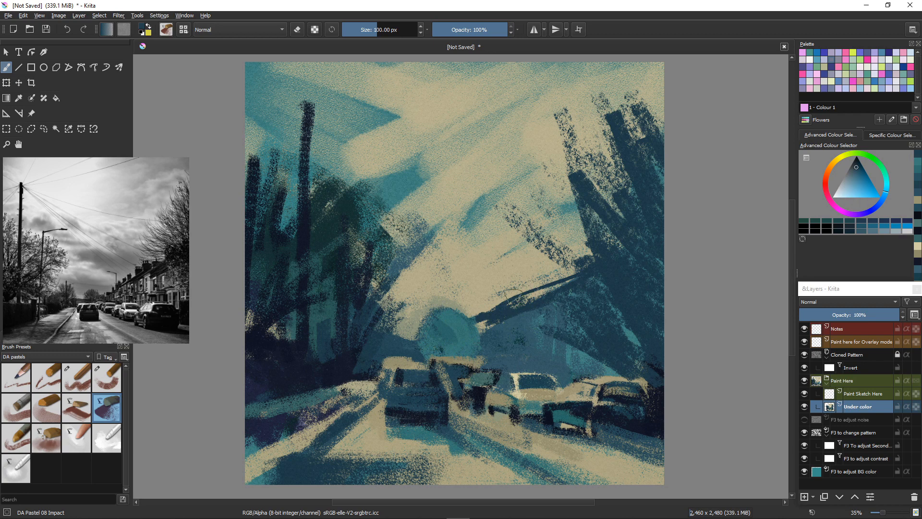
left_click_drag(569, 272, 457, 335)
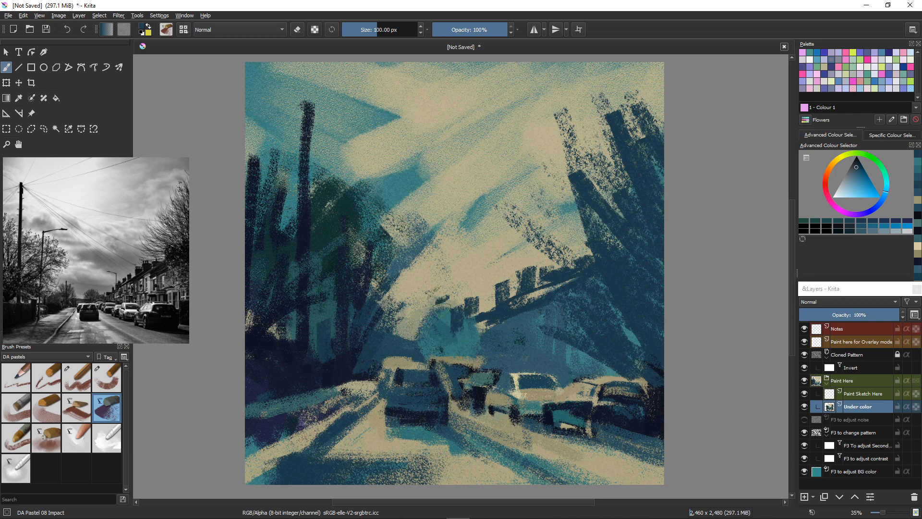
mouse_move(442, 300)
left_mouse_down()
mouse_move(449, 329)
mouse_move(440, 300)
mouse_move(442, 322)
mouse_move(423, 323)
left_mouse_up()
left_click(425, 312, "ctrl")
left_click(497, 301, "ctrl")
mouse_move(449, 291)
left_mouse_down()
mouse_move(427, 303)
mouse_move(444, 300)
mouse_move(431, 312)
mouse_move(441, 298)
mouse_move(463, 312)
mouse_move(459, 299)
left_mouse_up()
Sample a beige from the parked cars and paint a vertical light facade on the houses at 96 px
key("bracketleft")
key("bracketleft")
key("bracketleft")
key("bracketleft")
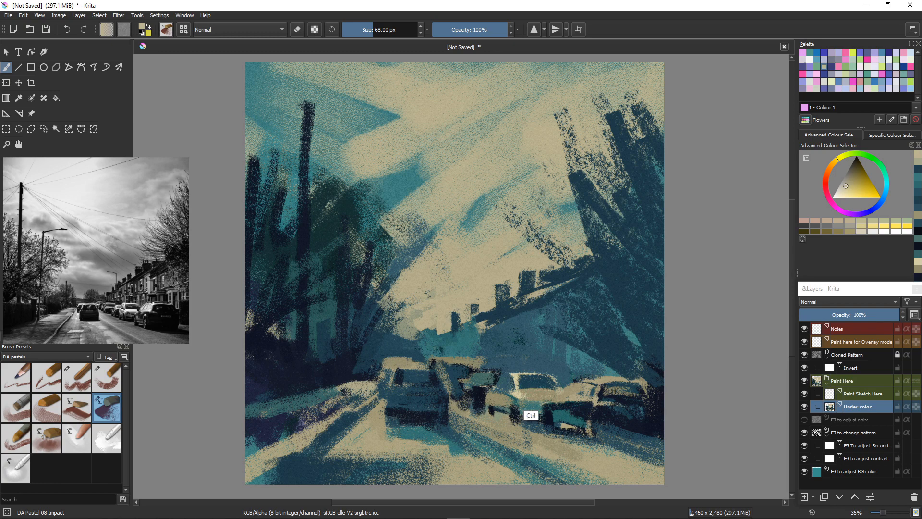
left_click(527, 389, "ctrl")
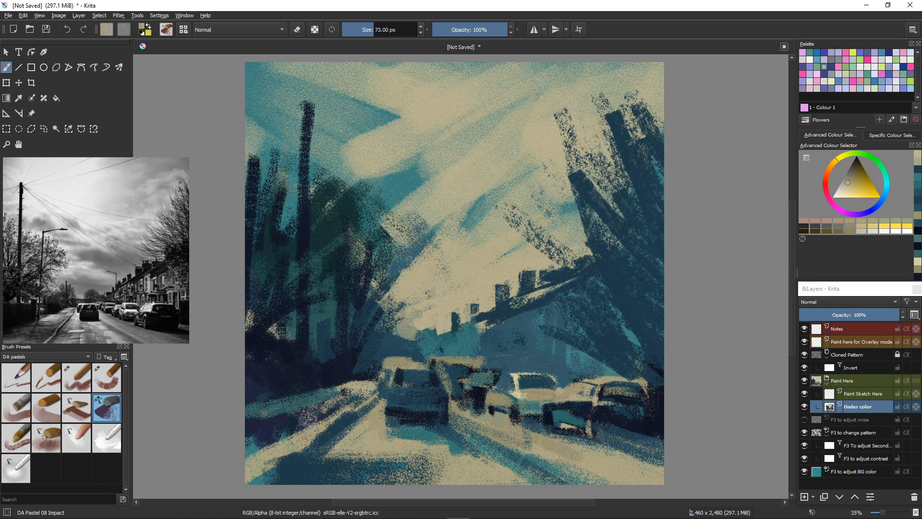
key("bracketright")
mouse_move(535, 313)
left_mouse_down()
mouse_move(540, 340)
mouse_move(542, 305)
mouse_move(543, 361)
mouse_move(547, 301)
mouse_move(539, 370)
left_mouse_up()
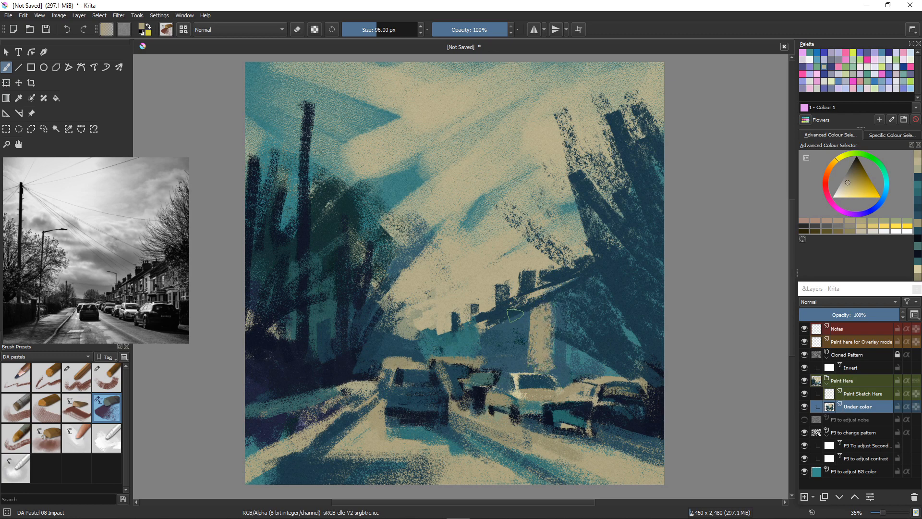
Pick a darker ochre brown and paint vertical facade strokes on both sides of the beige house front
mouse_move(515, 315)
left_mouse_down()
mouse_move(511, 368)
mouse_move(519, 309)
mouse_move(518, 361)
mouse_move(564, 321)
mouse_move(509, 312)
mouse_move(515, 327)
mouse_move(521, 308)
mouse_move(504, 324)
left_mouse_up()
left_click(854, 172)
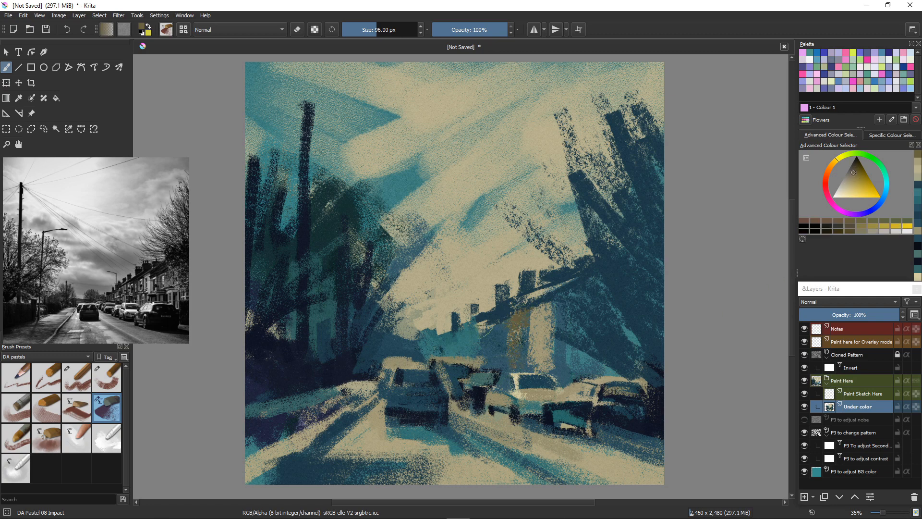
mouse_move(486, 336)
left_mouse_down()
mouse_move(487, 356)
mouse_move(488, 331)
left_mouse_up()
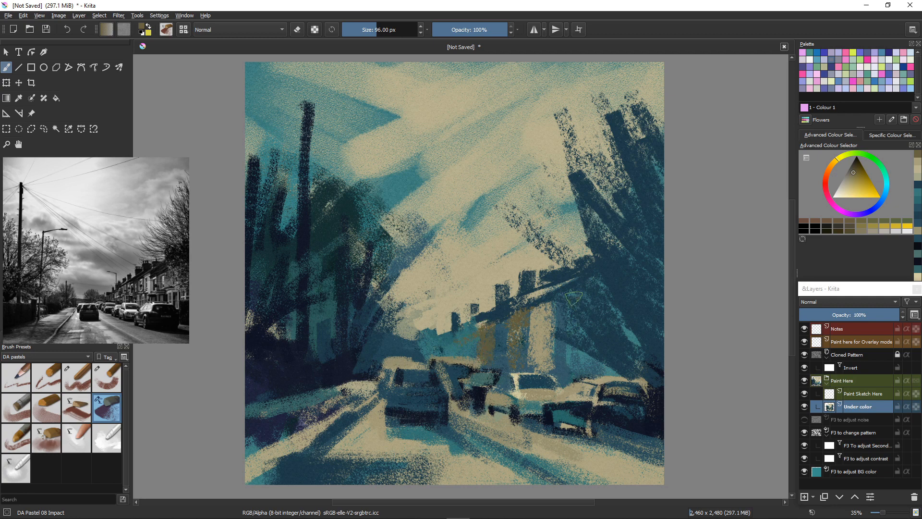
mouse_move(574, 298)
left_mouse_down()
mouse_move(582, 365)
mouse_move(583, 300)
mouse_move(594, 353)
mouse_move(595, 294)
mouse_move(589, 285)
mouse_move(597, 360)
left_mouse_up()
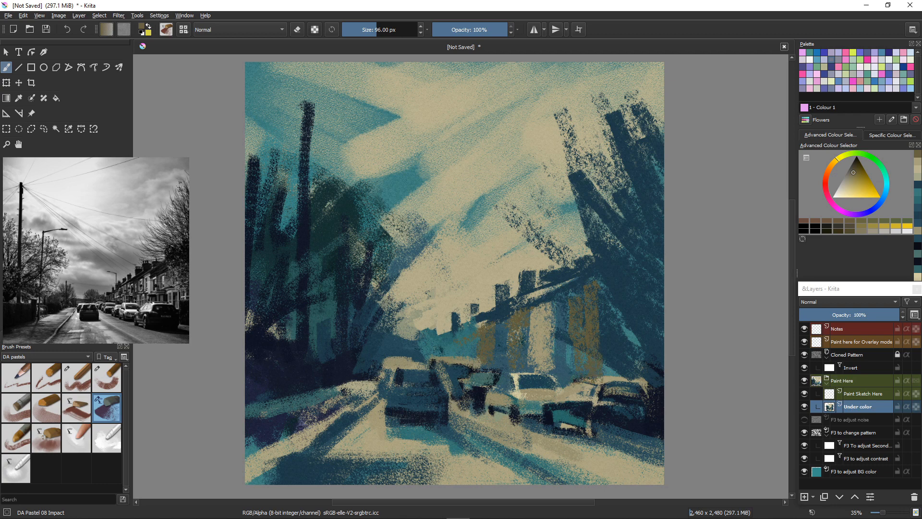
Sample a dark blue to break up the ochre facade near the tree and continue the roof line down to the horizon
left_click(548, 351, "ctrl")
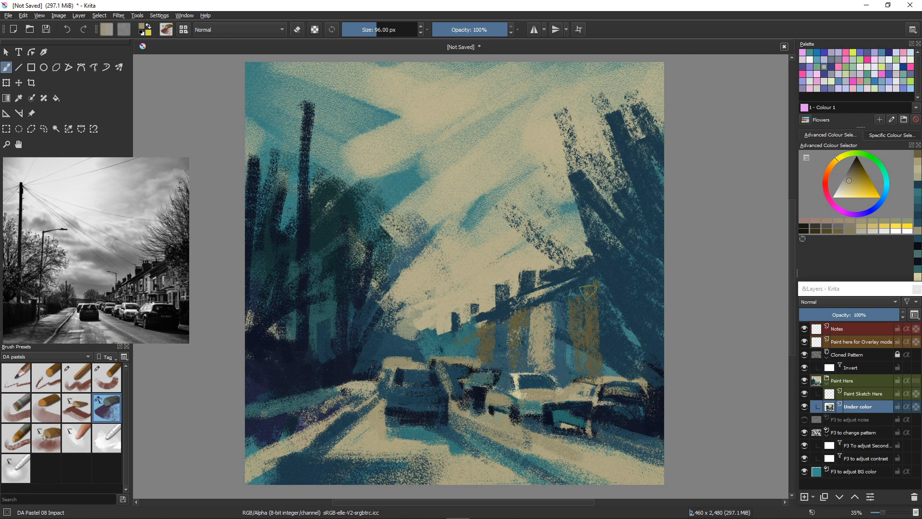
left_click(590, 299, "ctrl")
mouse_move(580, 273)
left_mouse_down()
mouse_move(594, 355)
mouse_move(614, 341)
mouse_move(579, 329)
mouse_move(620, 373)
mouse_move(569, 371)
left_mouse_up()
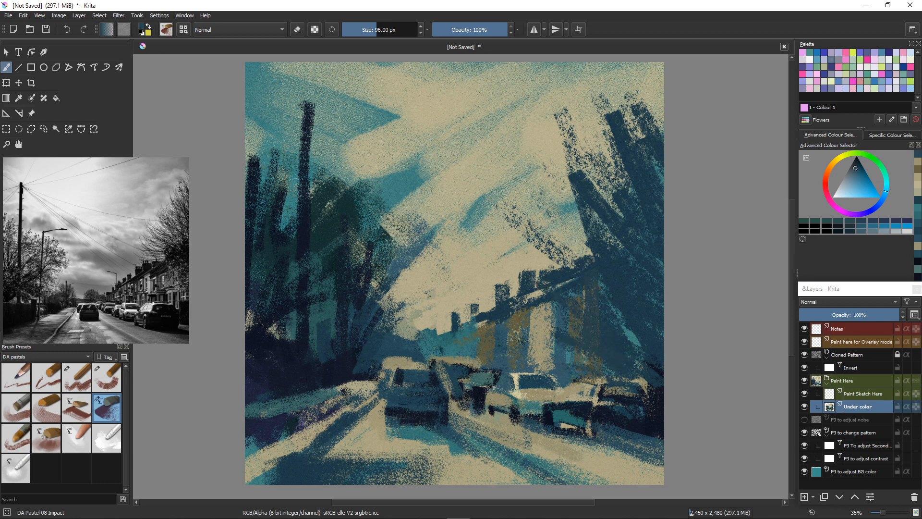
left_click_drag(473, 319, 422, 343)
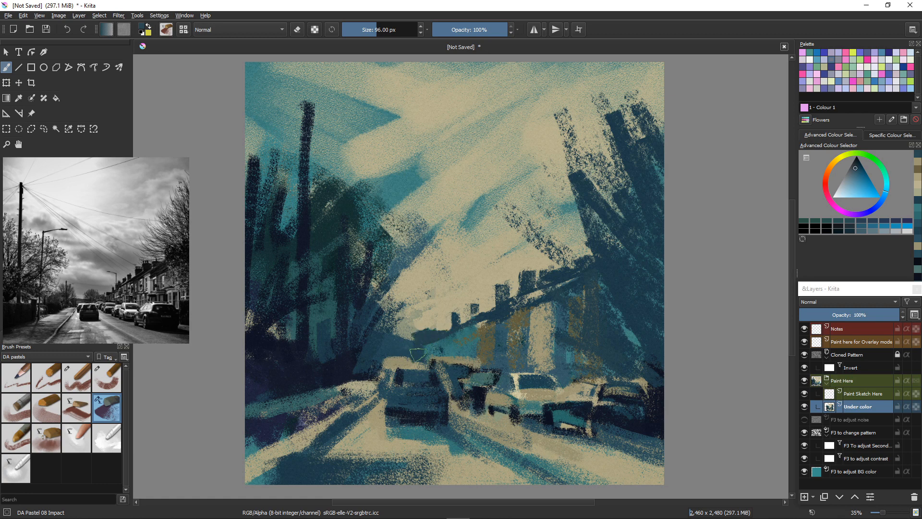
left_click(441, 326)
Sample the cream sky colour, enlarge the brush to 188 px and paint the sky down to the horizon beside the left-hand trees
left_click(399, 340, "ctrl")
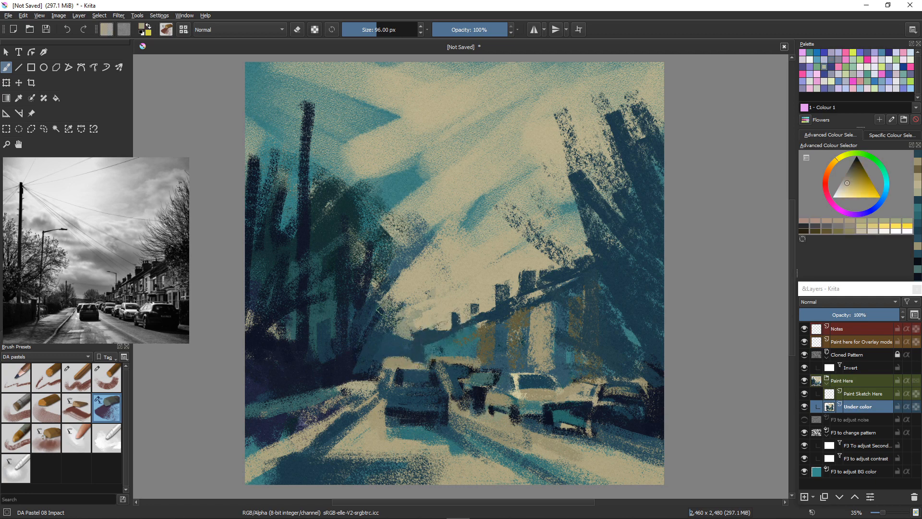
mouse_move(390, 305)
left_mouse_down()
mouse_move(376, 327)
mouse_move(402, 313)
mouse_move(373, 291)
mouse_move(381, 313)
mouse_move(362, 329)
mouse_move(371, 311)
mouse_move(397, 310)
left_mouse_up()
mouse_move(384, 311)
left_mouse_down()
mouse_move(366, 327)
mouse_move(389, 308)
mouse_move(401, 323)
left_mouse_up()
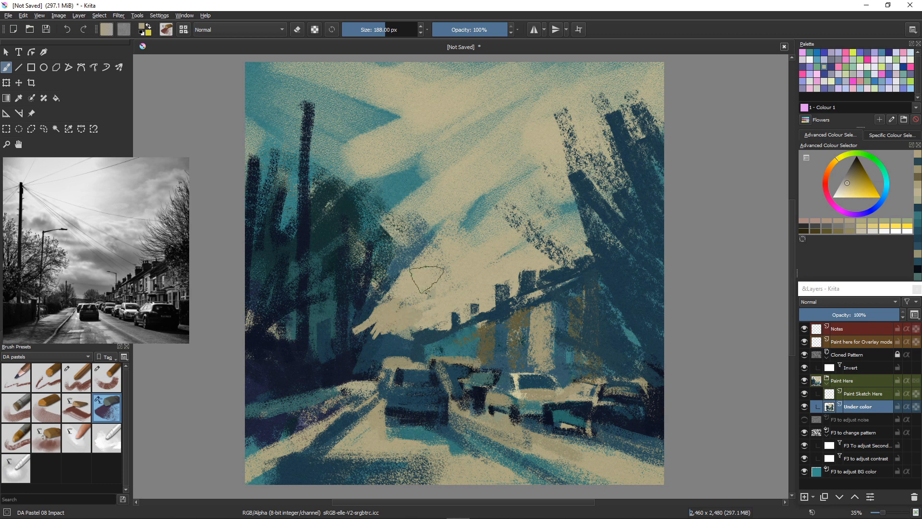
left_click(418, 277, "ctrl")
mouse_move(416, 278)
left_mouse_down()
mouse_move(395, 320)
mouse_move(412, 326)
mouse_move(379, 337)
mouse_move(388, 325)
mouse_move(407, 343)
mouse_move(381, 330)
mouse_move(375, 340)
mouse_move(377, 329)
mouse_move(363, 361)
mouse_move(371, 336)
left_mouse_up()
Reduce the brush to 110 px and cut cream sky into the crown and edge of the left-hand trees
key("[")
key("[")
key("[")
key("[")
key("[")
key("[")
key("[")
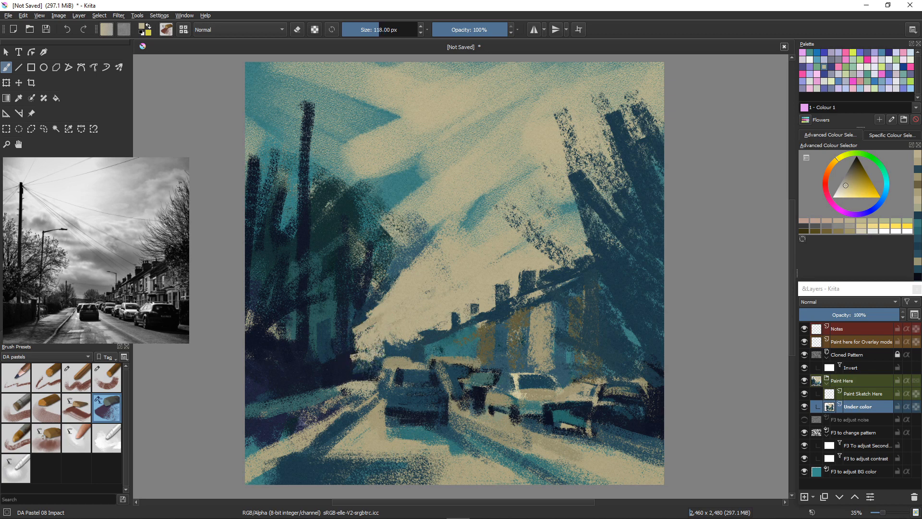
mouse_move(382, 254)
left_mouse_down()
mouse_move(423, 254)
mouse_move(430, 226)
mouse_move(382, 209)
mouse_move(358, 183)
mouse_move(353, 207)
left_mouse_up()
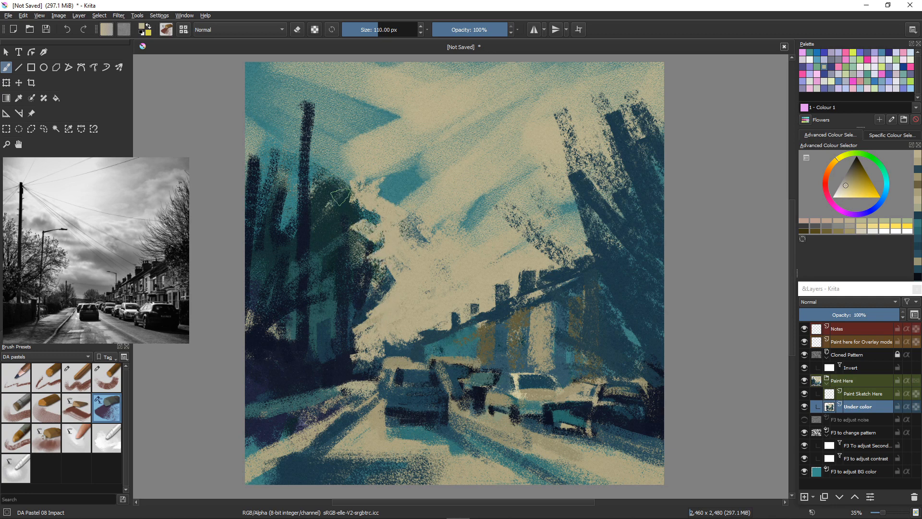
mouse_move(334, 189)
left_mouse_down()
mouse_move(331, 163)
mouse_move(354, 194)
mouse_move(338, 177)
mouse_move(398, 187)
mouse_move(421, 146)
left_mouse_up()
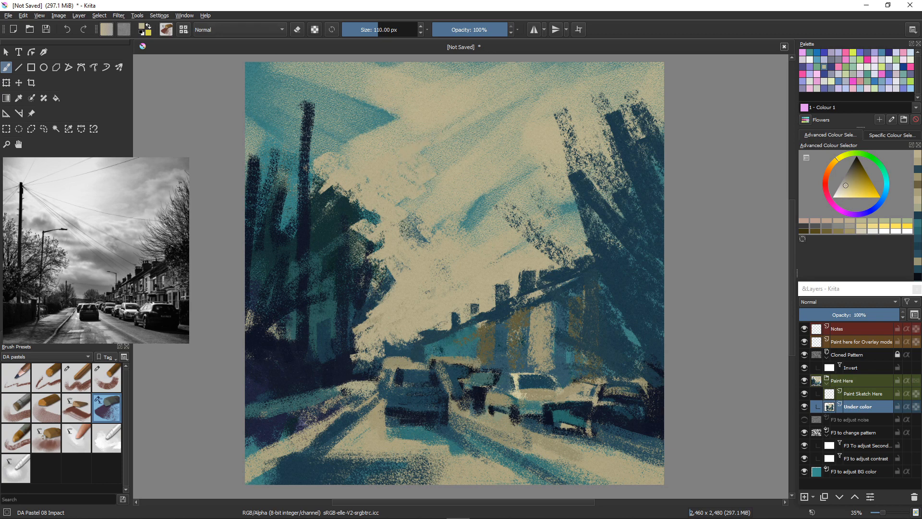
Carve cream sky into the outer branches and top of the right-hand tree at 110 px
mouse_move(596, 118)
left_mouse_down()
mouse_move(621, 156)
mouse_move(603, 164)
left_mouse_up()
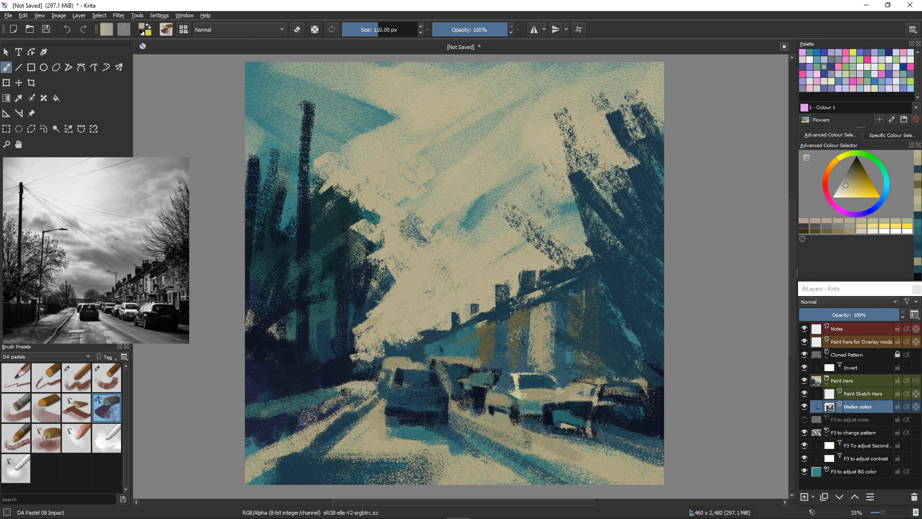
left_click_drag(565, 137, 558, 153)
left_click_drag(566, 119, 556, 113)
mouse_move(565, 156)
left_mouse_down()
mouse_move(584, 165)
mouse_move(572, 179)
mouse_move(586, 203)
left_mouse_up()
mouse_move(580, 220)
left_mouse_down()
mouse_move(567, 196)
mouse_move(541, 216)
mouse_move(551, 240)
mouse_move(603, 200)
mouse_move(600, 208)
mouse_move(592, 186)
mouse_move(577, 231)
left_mouse_up()
mouse_move(633, 99)
left_mouse_down()
mouse_move(609, 130)
mouse_move(630, 144)
mouse_move(654, 103)
mouse_move(646, 62)
left_mouse_up()
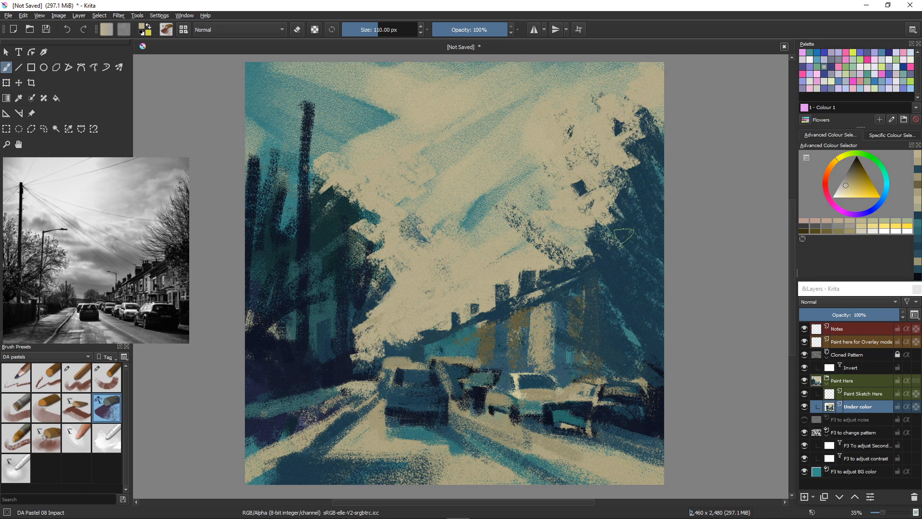
Sample the right-hand tree's dark blue and repaint diagonal strokes along its trimmed crown at 110 px
left_click(621, 242, "ctrl")
left_click_drag(593, 144, 645, 206)
mouse_move(611, 106)
left_mouse_down()
mouse_move(622, 158)
mouse_move(641, 174)
mouse_move(608, 140)
left_mouse_up()
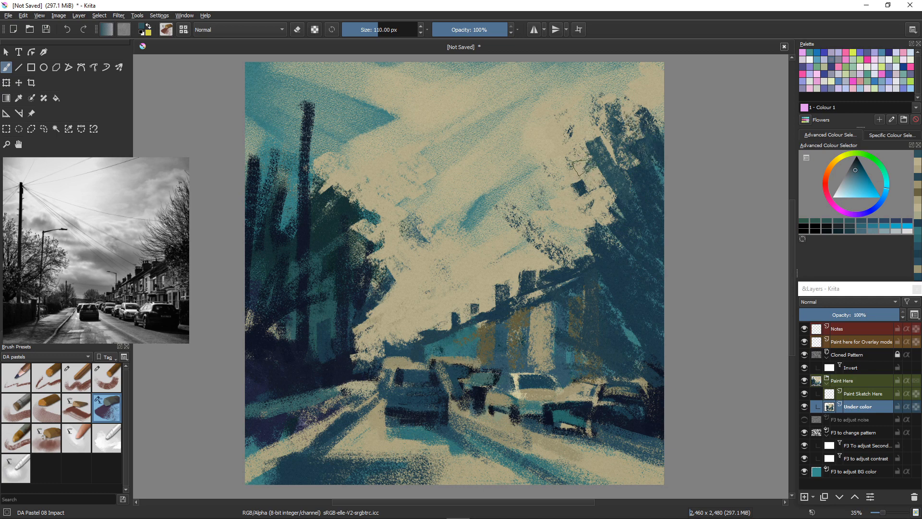
mouse_move(581, 167)
left_mouse_down()
mouse_move(611, 182)
mouse_move(604, 195)
mouse_move(572, 164)
left_mouse_up()
Reduce the brush to 44 px and then 35 px to paint finer dark blue branches along the right-hand tree's edge
left_click_drag(575, 196, 572, 196, "shift")
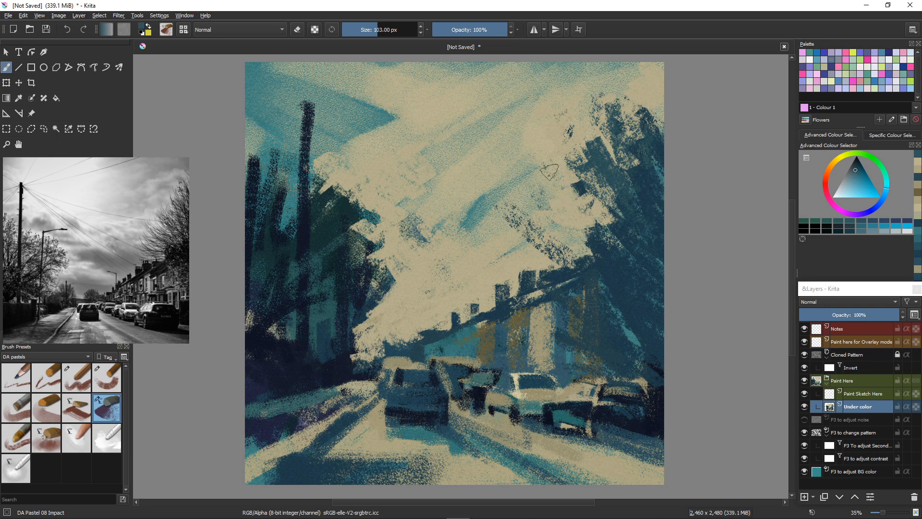
left_click_drag(557, 156, 531, 156, "shift")
left_click_drag(560, 152, 626, 221)
mouse_move(561, 161)
left_mouse_down()
mouse_move(606, 201)
mouse_move(596, 202)
left_mouse_up()
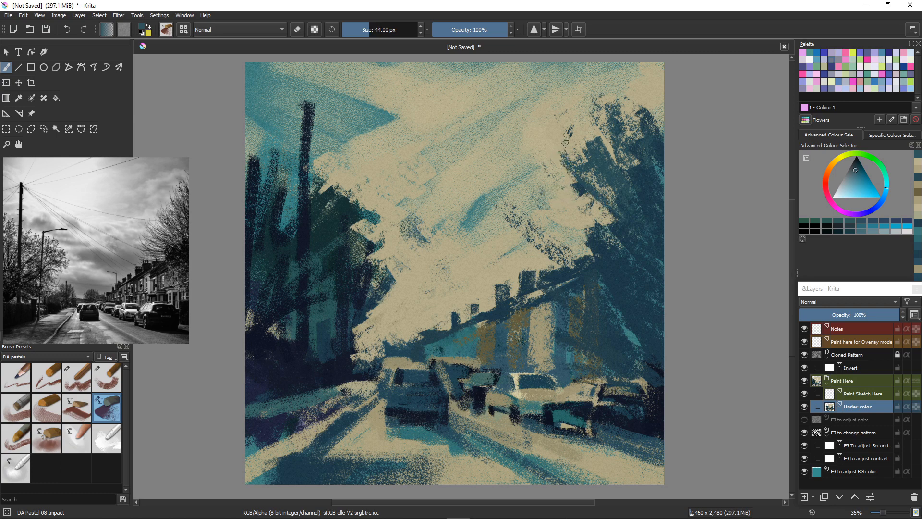
left_click_drag(565, 143, 561, 143, "shift")
mouse_move(588, 196)
left_mouse_down()
mouse_move(595, 224)
mouse_move(575, 214)
left_mouse_up()
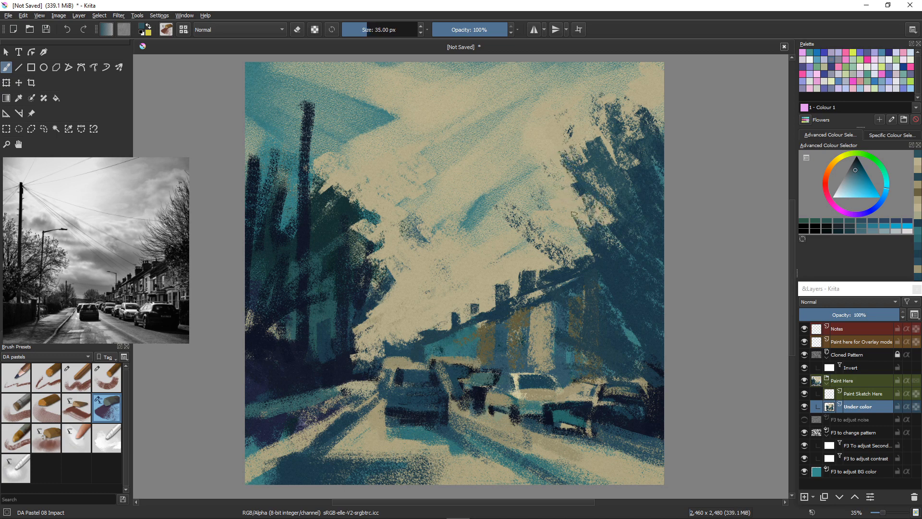
Darken the colour to a near-black blue and paint thin diagonal branches across and beyond the right-hand tree at 35 px
left_click(855, 162)
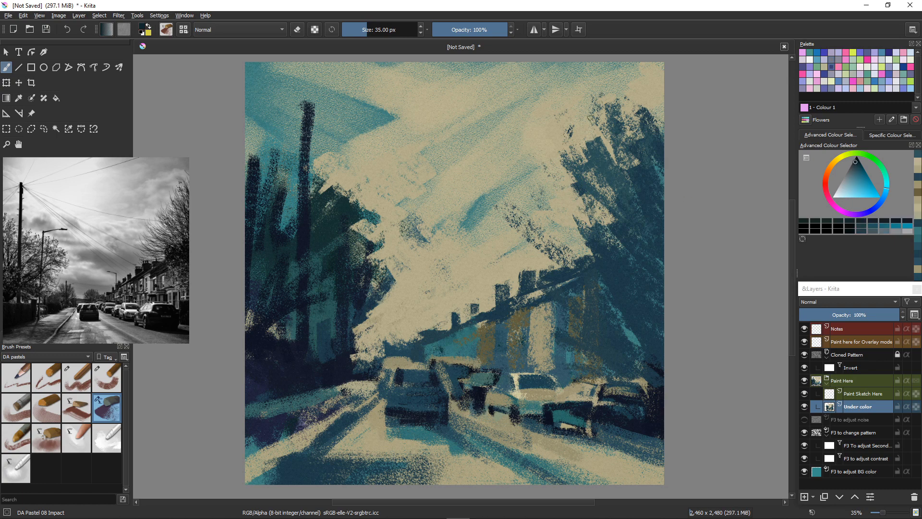
left_click_drag(590, 115, 633, 186)
left_click_drag(604, 142, 625, 223)
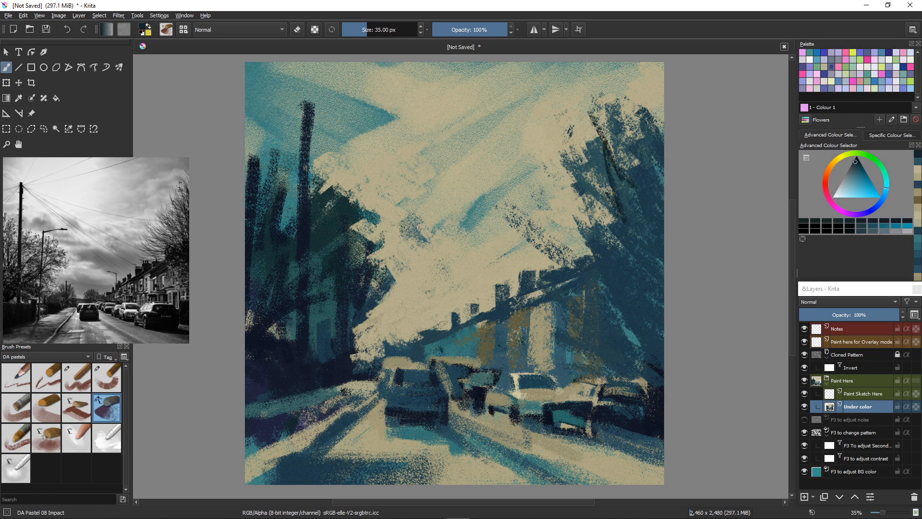
mouse_move(576, 145)
left_mouse_down()
mouse_move(613, 212)
mouse_move(553, 137)
mouse_move(573, 187)
mouse_move(548, 126)
mouse_move(574, 168)
left_mouse_up()
left_click_drag(527, 131, 595, 242)
left_click_drag(547, 200, 656, 323)
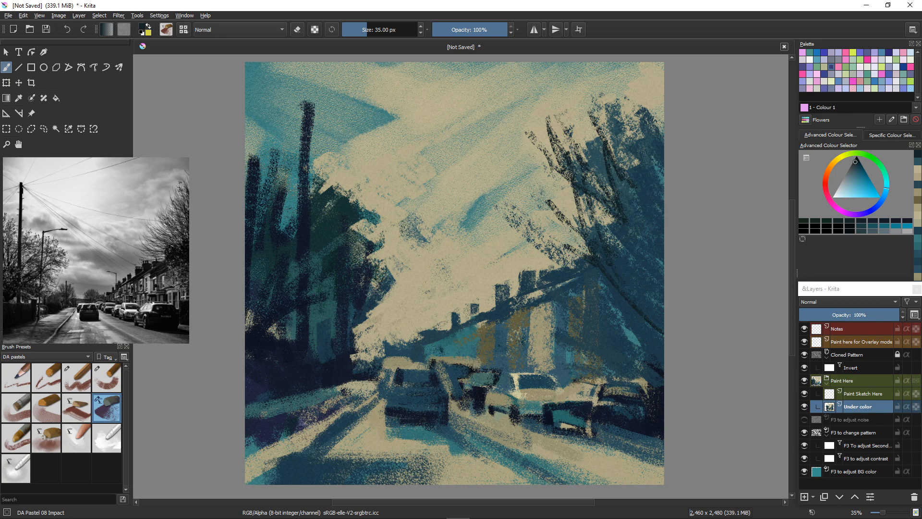
Paint more thin near-black blue branches through the right-hand tree, down its trunk and around its base at 35 px
left_click_drag(609, 220, 660, 312)
left_click_drag(615, 240, 648, 386)
mouse_move(619, 291)
left_mouse_down()
mouse_move(633, 364)
mouse_move(582, 379)
left_mouse_up()
left_click_drag(638, 106, 661, 178)
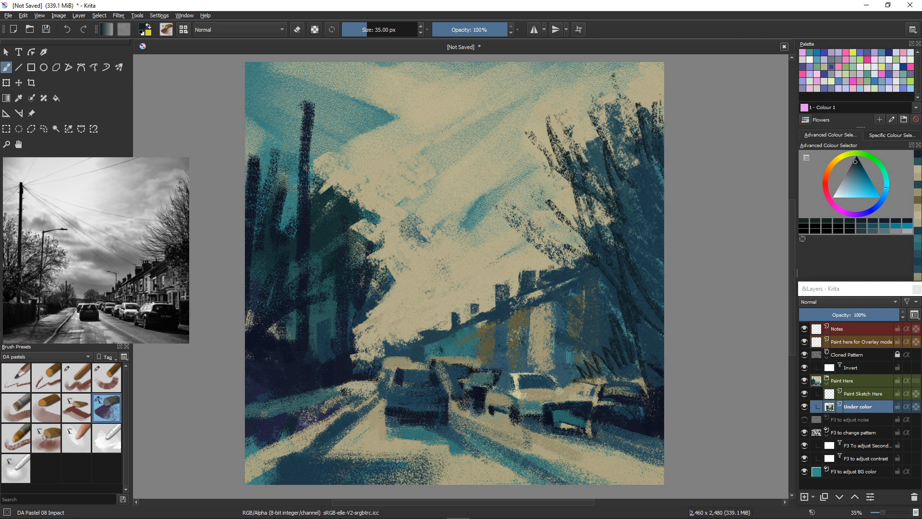
left_click_drag(627, 110, 635, 137)
left_click_drag(656, 201, 644, 234)
Mix a pale peach colour and highlight the roofs of the front car and the white parked car at 35 px
left_click(839, 193)
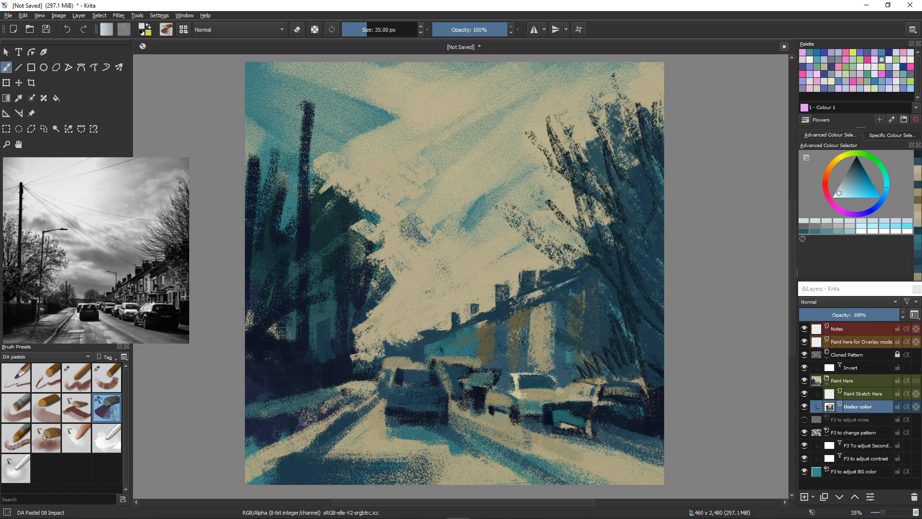
left_click(839, 158)
left_click(835, 160)
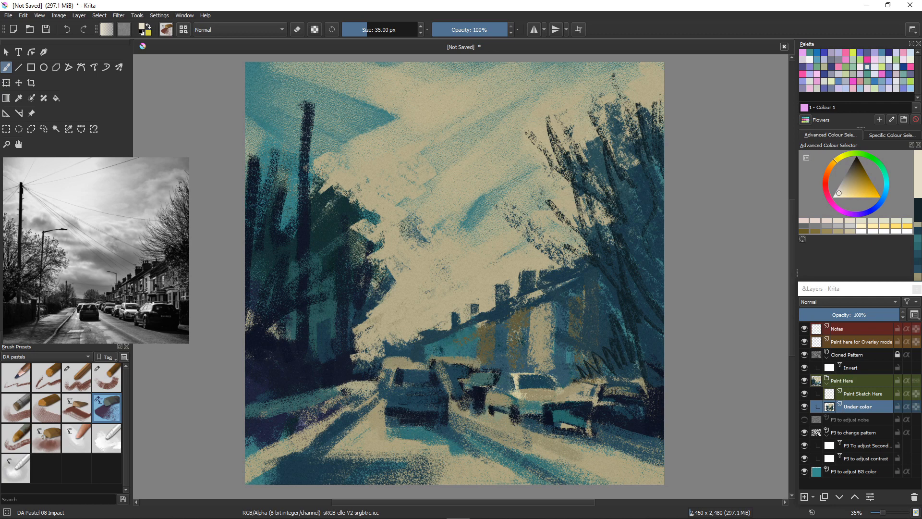
left_click(838, 193)
left_click(839, 191)
left_click(838, 158)
left_click(835, 197)
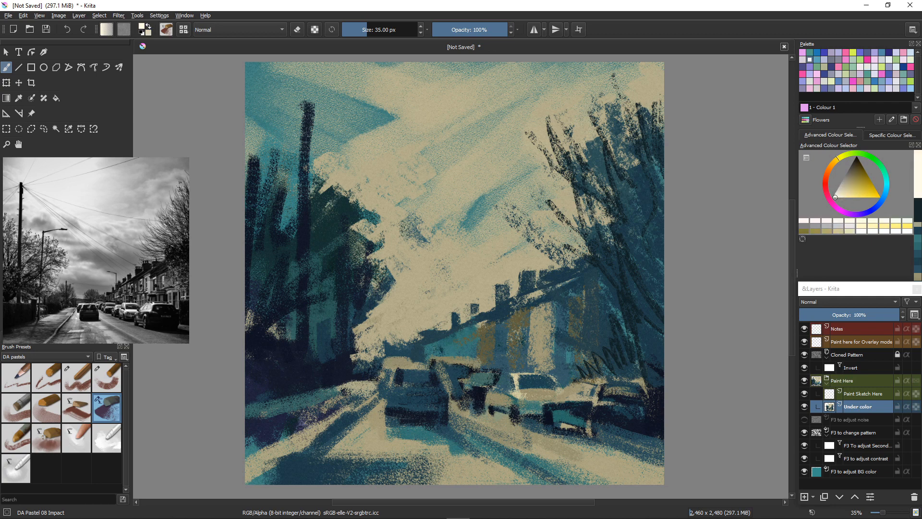
left_click(839, 197)
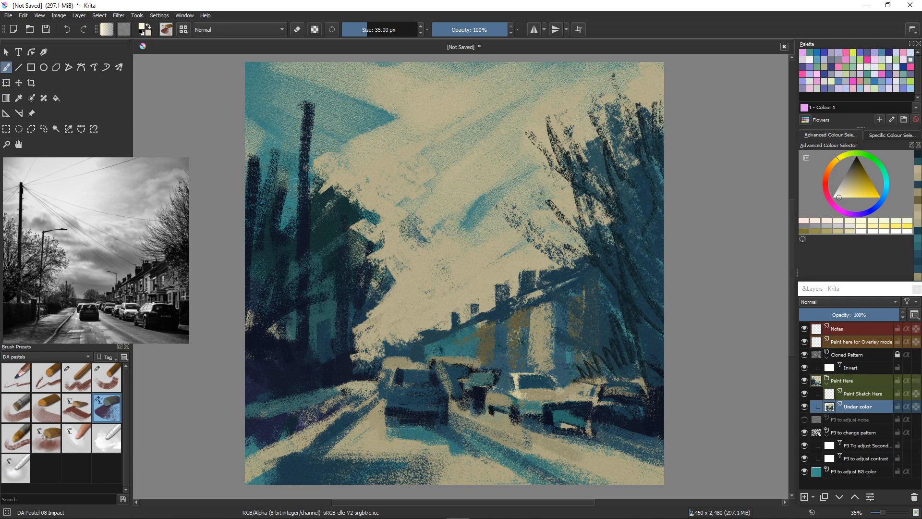
left_click(827, 173)
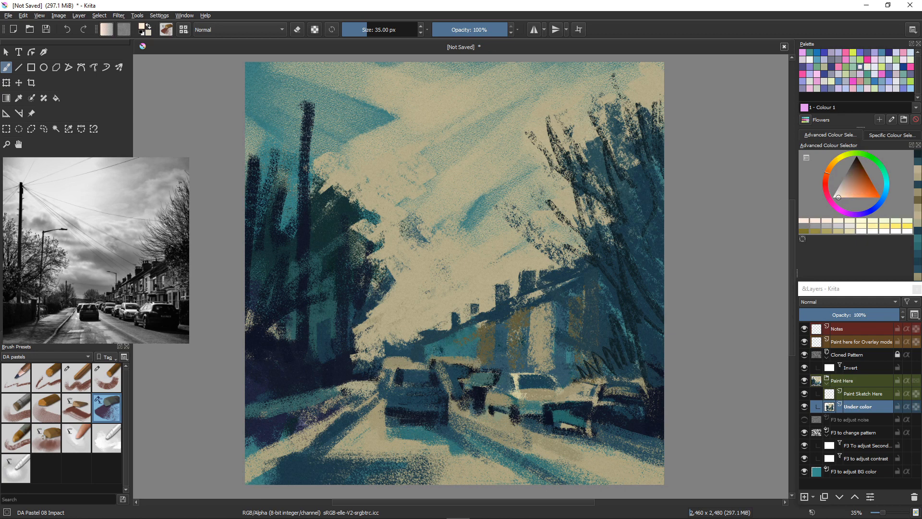
left_click_drag(542, 374, 515, 376)
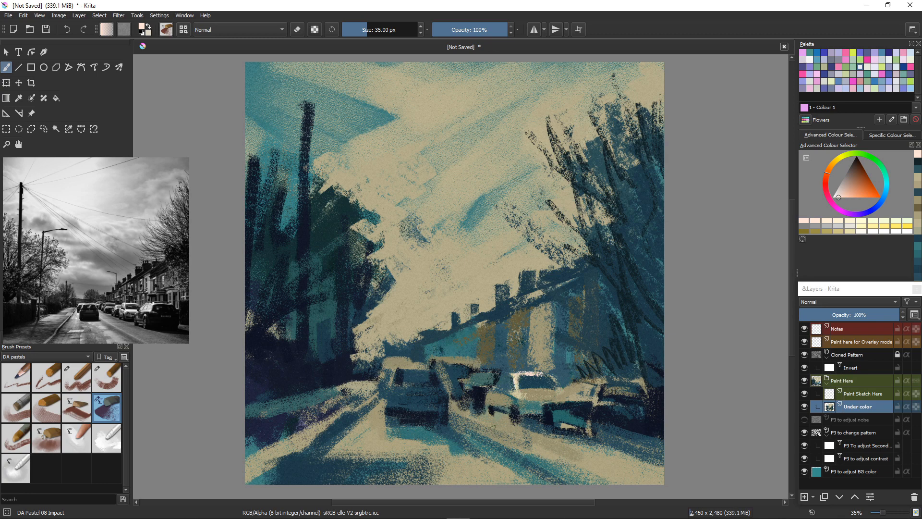
mouse_move(430, 367)
left_mouse_down()
mouse_move(380, 365)
mouse_move(411, 364)
left_mouse_up()
left_click_drag(522, 394, 554, 391)
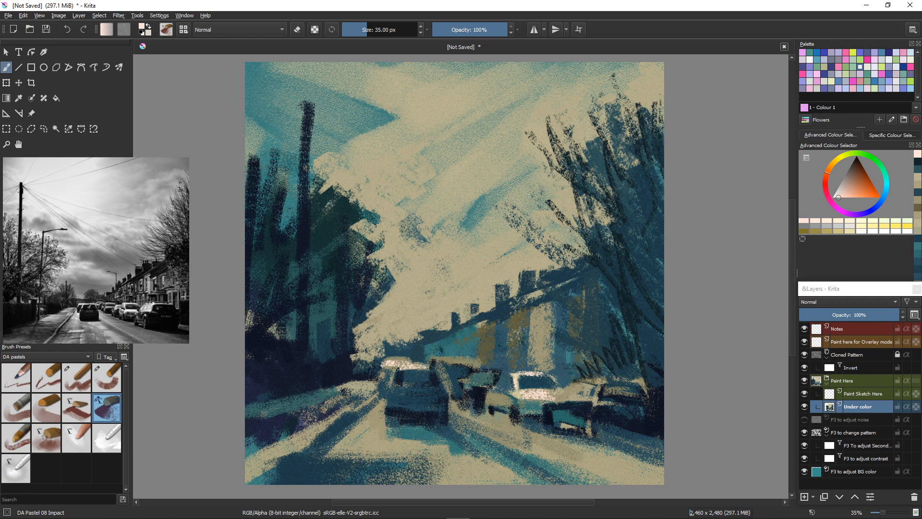
Reduce the brush to around 28 px and add fine pale peach edges to the front car's windscreen frame and the parked cars
key("[")
key("[")
key("[")
key("[")
left_click_drag(398, 369, 403, 364)
key("bracketleft")
left_click_drag(429, 368, 444, 390)
mouse_move(384, 364)
left_mouse_down()
mouse_move(382, 377)
mouse_move(392, 361)
left_mouse_up()
mouse_move(496, 377)
left_mouse_down()
mouse_move(475, 376)
mouse_move(492, 375)
left_mouse_up()
mouse_move(602, 382)
left_mouse_down()
mouse_move(579, 380)
mouse_move(641, 387)
mouse_move(597, 383)
left_mouse_up()
key("bracketright")
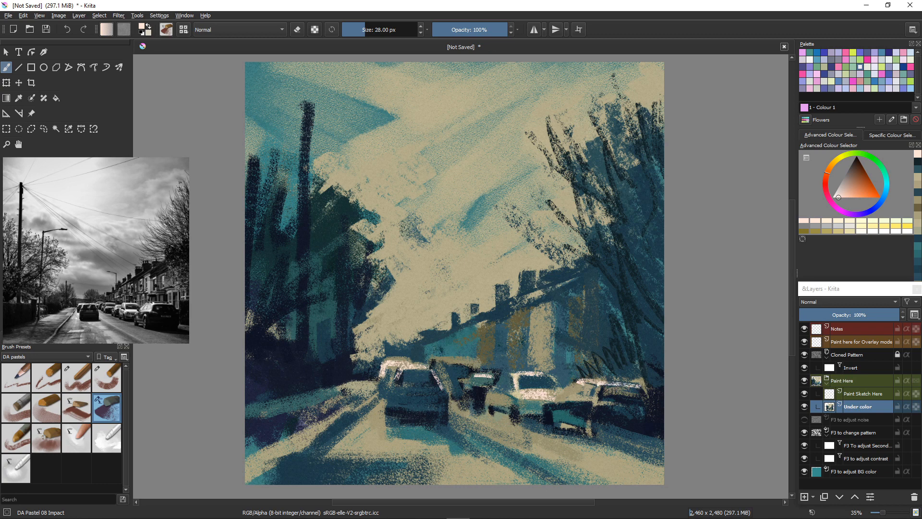
mouse_move(599, 382)
left_mouse_down()
mouse_move(595, 400)
mouse_move(572, 412)
mouse_move(572, 400)
mouse_move(595, 400)
mouse_move(565, 403)
mouse_move(591, 403)
left_mouse_up()
Enlarge the pastel brush to 90 px for painting the road
key("]")
key("]")
key("]")
key("]")
key("]")
key("]")
mouse_move(452, 414)
left_mouse_down()
mouse_move(446, 393)
mouse_move(451, 417)
mouse_move(601, 471)
left_mouse_up()
left_click_drag(449, 405, 459, 430)
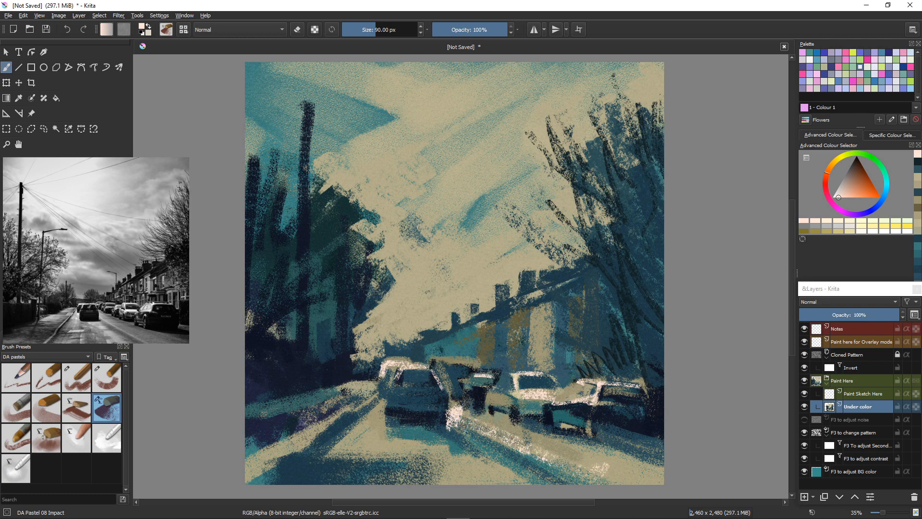
key("ctrl+z")
key("ctrl+z")
key("ctrl+z")
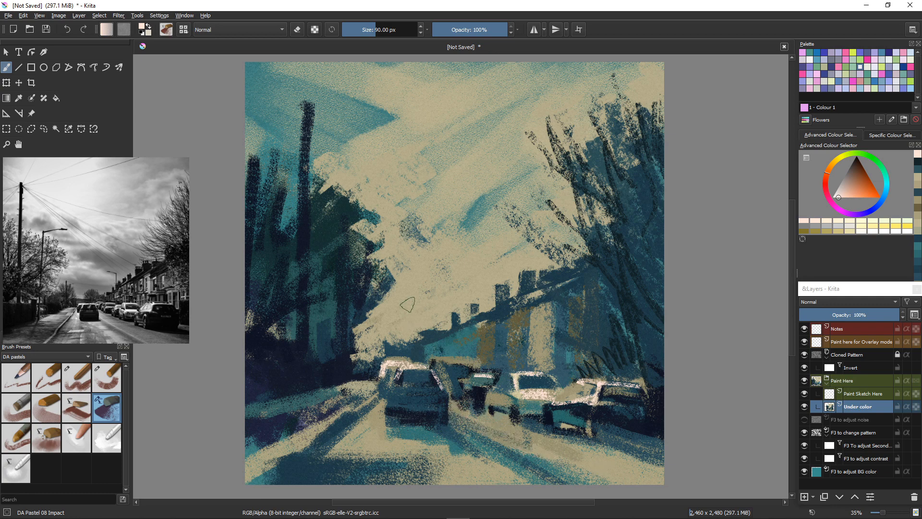
Sample the sky's cream, lighten it, and paint light strokes across the road beside and below the front car at 90 px
left_click(406, 302, "ctrl")
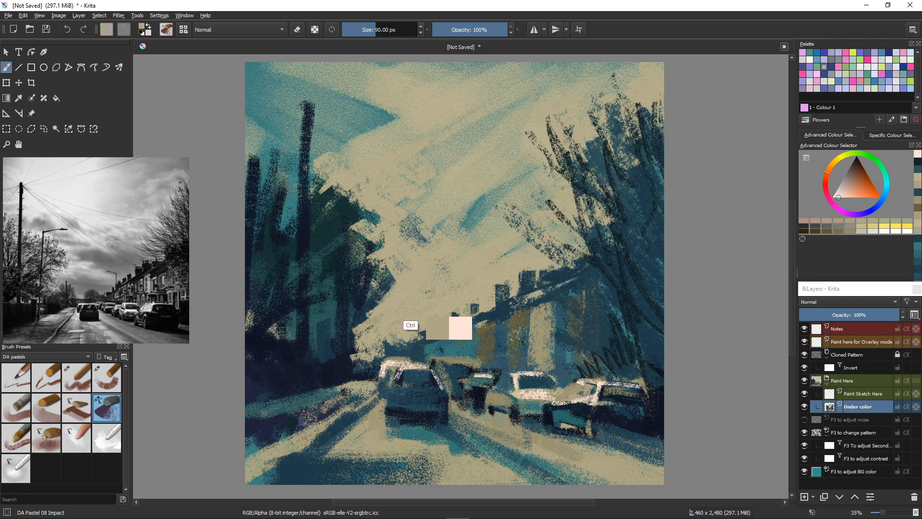
left_click(844, 190)
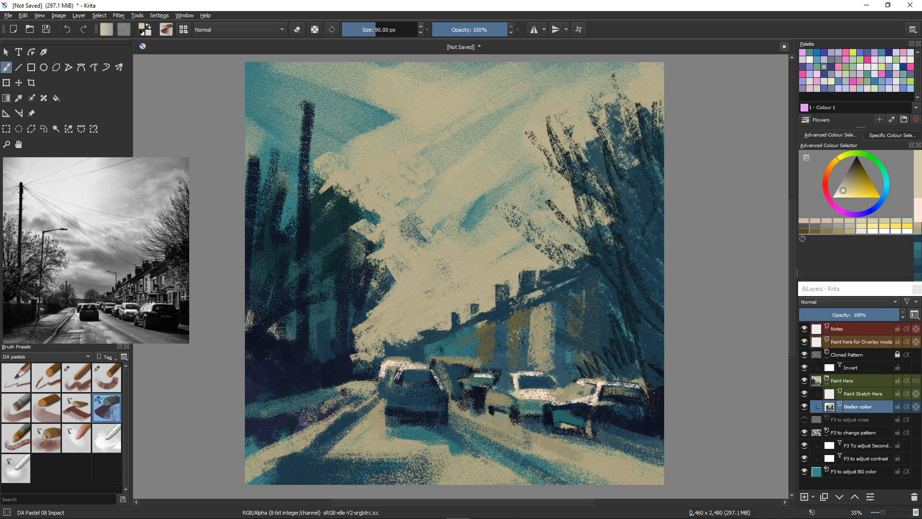
left_click_drag(447, 414, 511, 436)
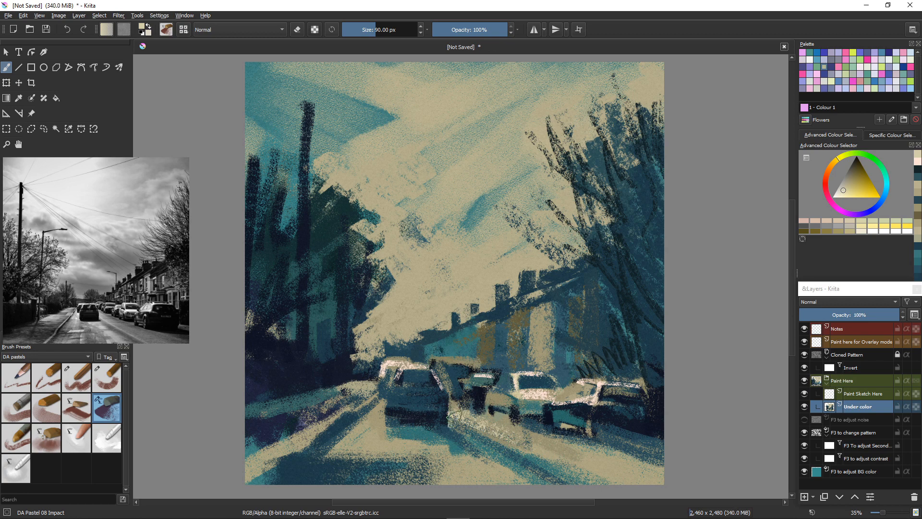
left_click_drag(456, 417, 547, 482)
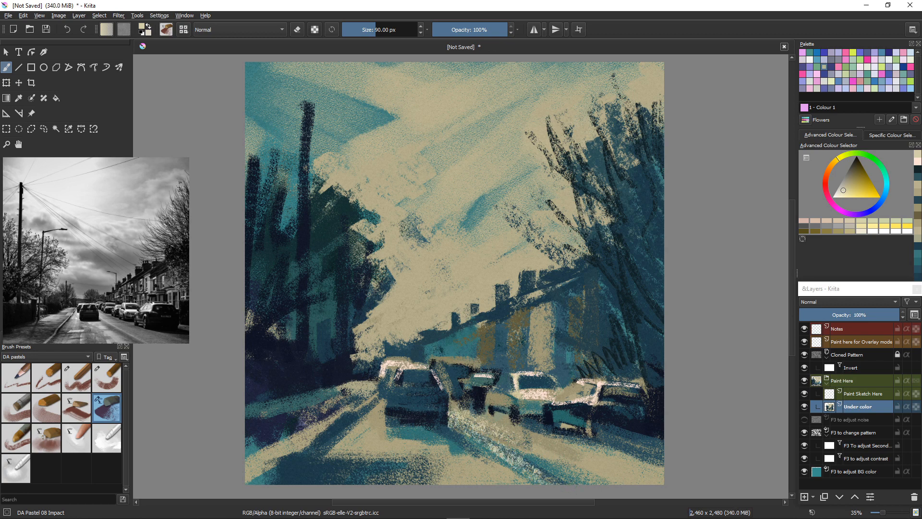
left_click_drag(381, 404, 378, 427)
mouse_move(461, 432)
left_mouse_down()
mouse_move(436, 482)
mouse_move(460, 484)
left_mouse_up()
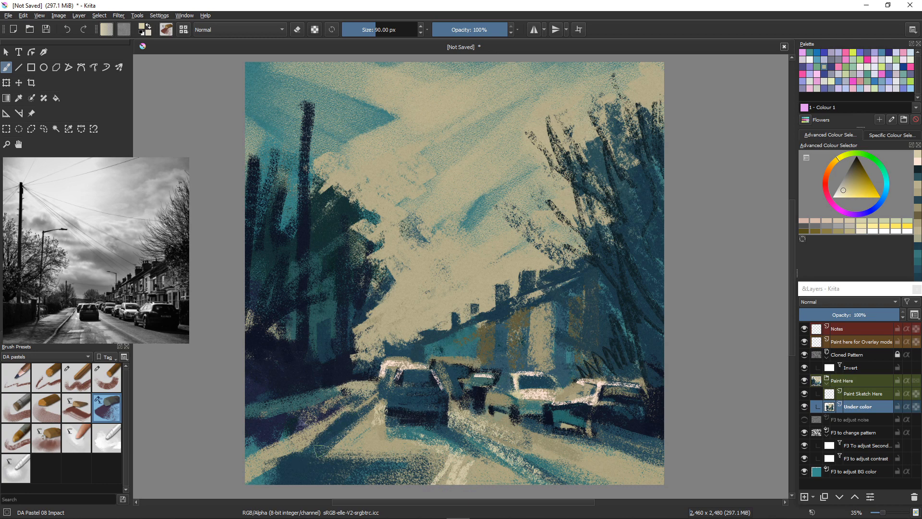
Paint light cream strokes along the road's left edge and into the canvas's lower-left corner at 78 px
key("bracketleft")
left_click_drag(366, 402, 349, 419)
key("bracketright")
left_click_drag(294, 453, 253, 477)
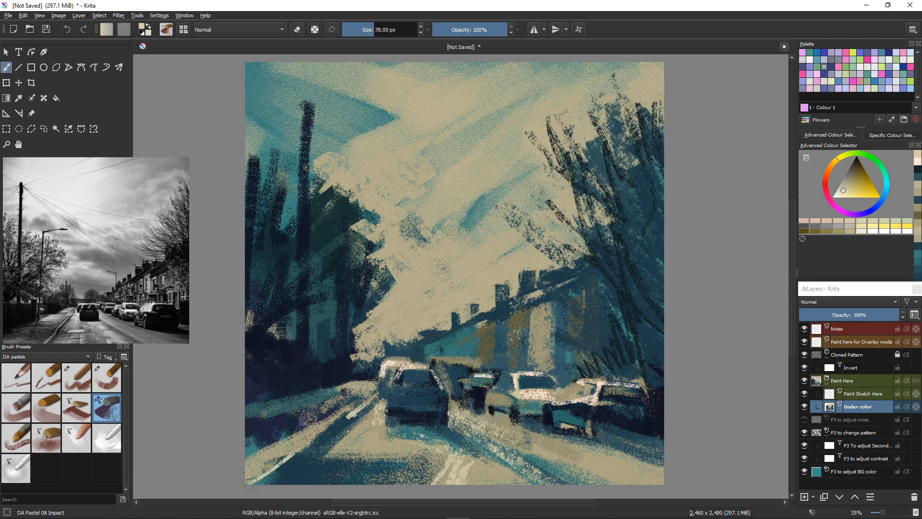
Enlarge the brush to 154 px and broaden the cream road edge in the canvas's lower-left corner
key("bracketright")
key("bracketright")
key("bracketright")
key("bracketright")
key("bracketright")
key("bracketright")
key("bracketright")
key("bracketright")
key("bracketright")
key("bracketright")
left_click_drag(298, 454, 247, 480)
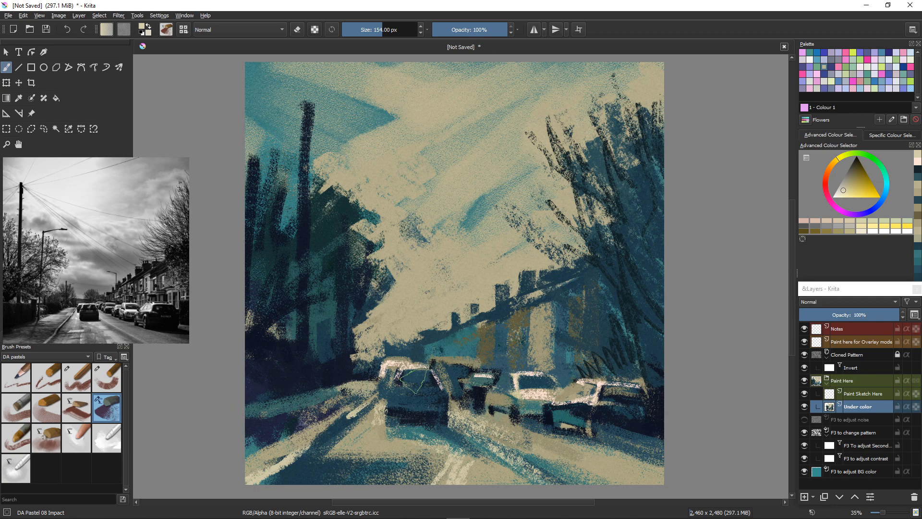
Reduce the brush to 63 px for working on the front car
key("bracketleft")
key("bracketleft")
key("bracketleft")
key("bracketleft")
key("bracketleft")
key("bracketleft")
key("bracketleft")
key("bracketleft")
key("bracketleft")
key("bracketleft")
key("bracketleft")
left_click_drag(413, 369, 422, 387)
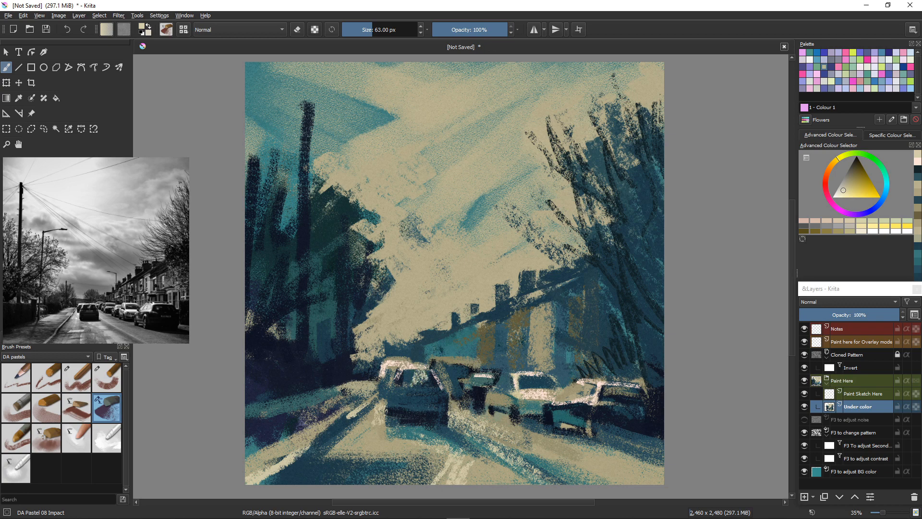
key("ctrl+z")
key("ctrl+z")
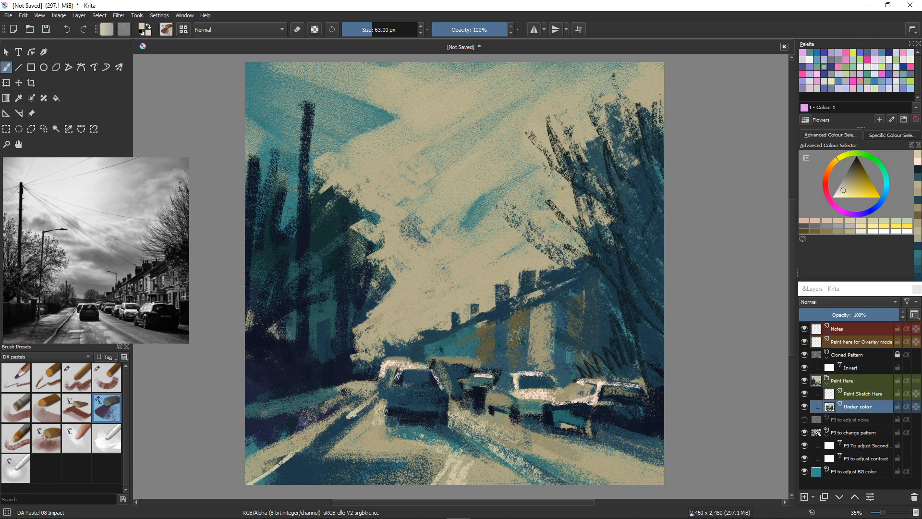
key("ctrl+y")
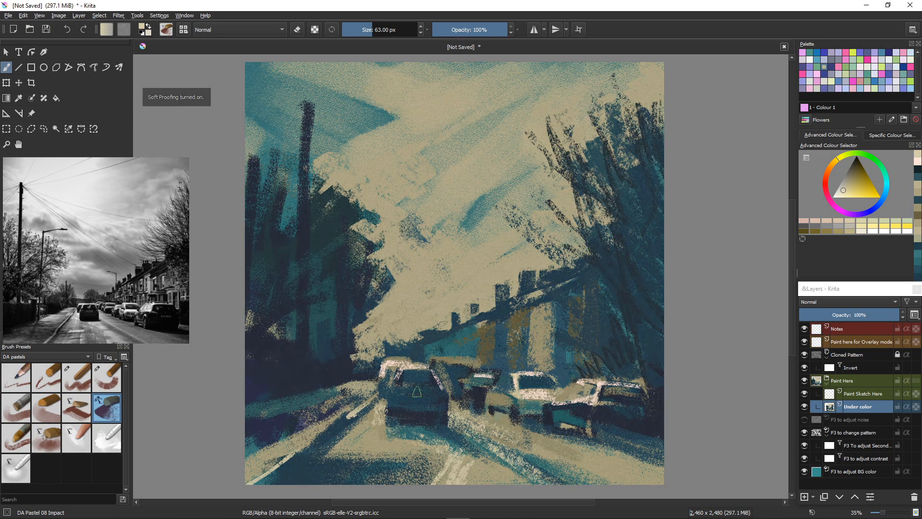
left_click(8, 15)
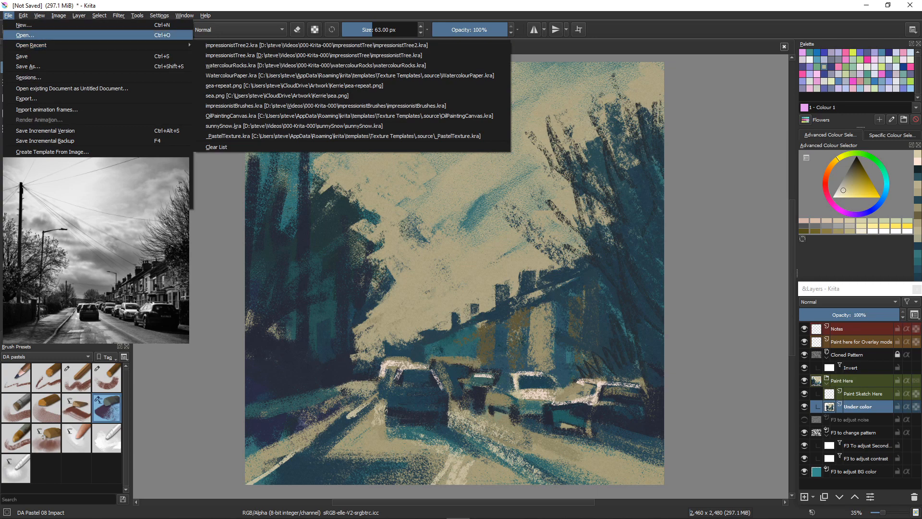
mouse_move(23, 15)
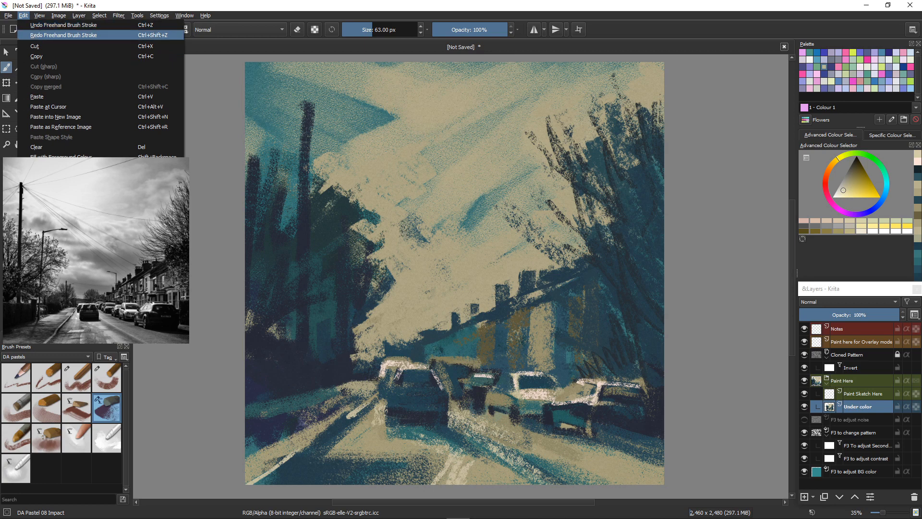
left_click(63, 35)
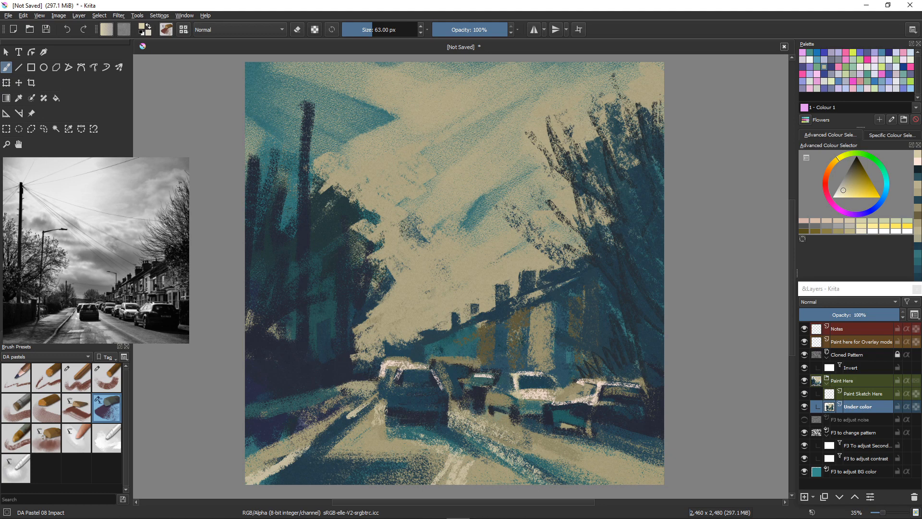
Paint light warm grey patches on the road either side of the front car at 63 px, and sample the nearby dark blue
key("k")
key("k")
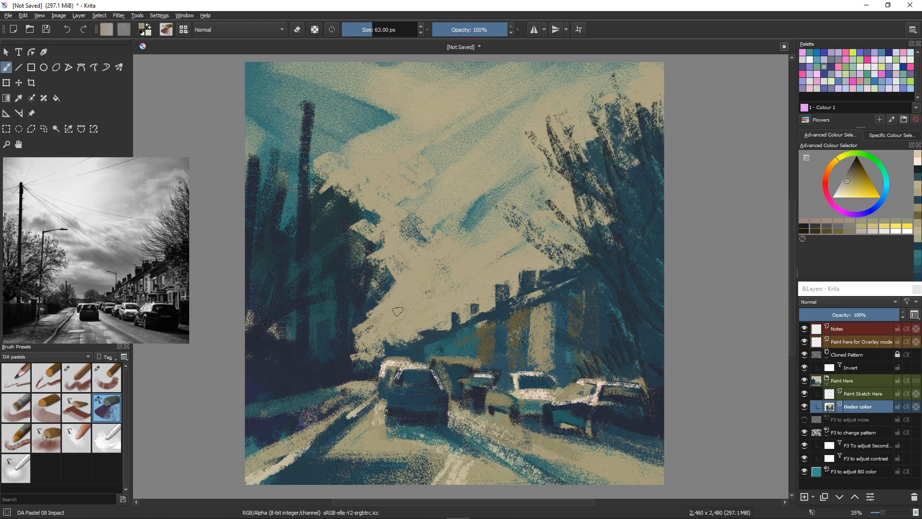
key("l")
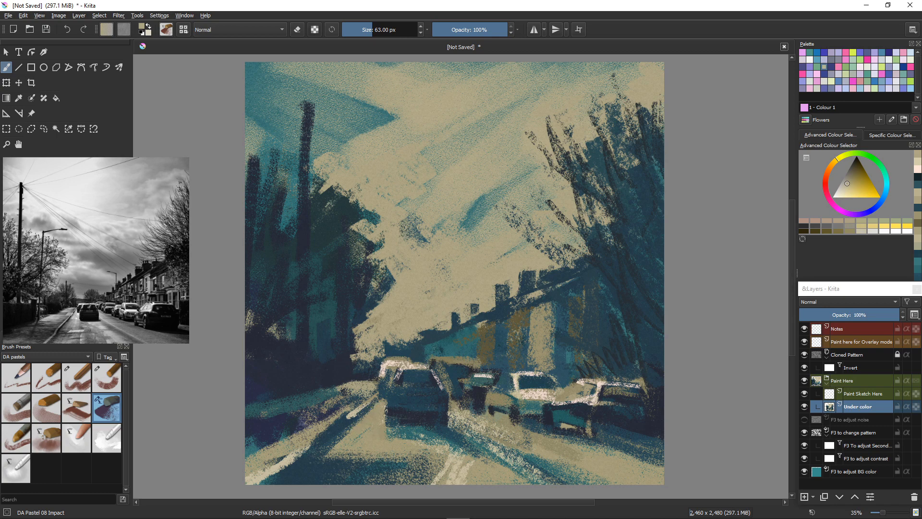
left_click(839, 188)
mouse_move(382, 404)
left_mouse_down()
mouse_move(379, 422)
mouse_move(355, 438)
left_mouse_up()
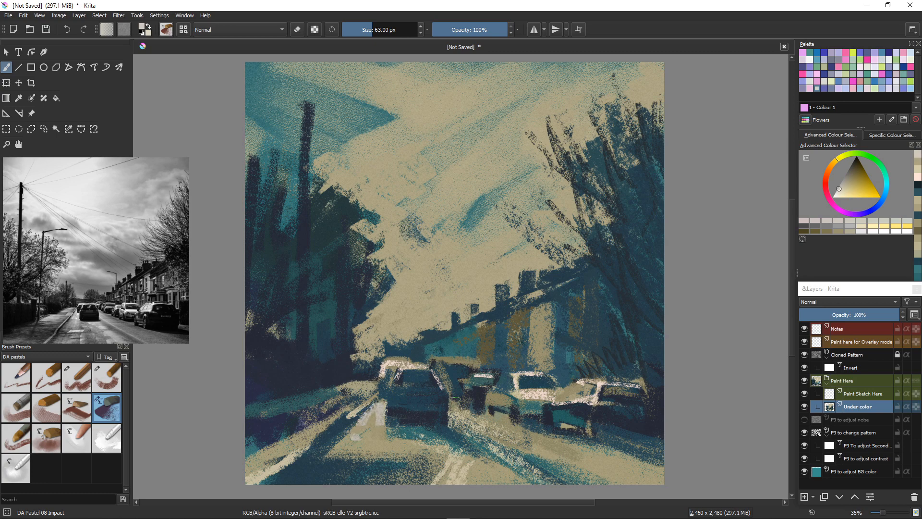
mouse_move(452, 394)
left_mouse_down()
mouse_move(445, 415)
mouse_move(448, 403)
mouse_move(453, 433)
mouse_move(450, 401)
mouse_move(500, 428)
left_mouse_up()
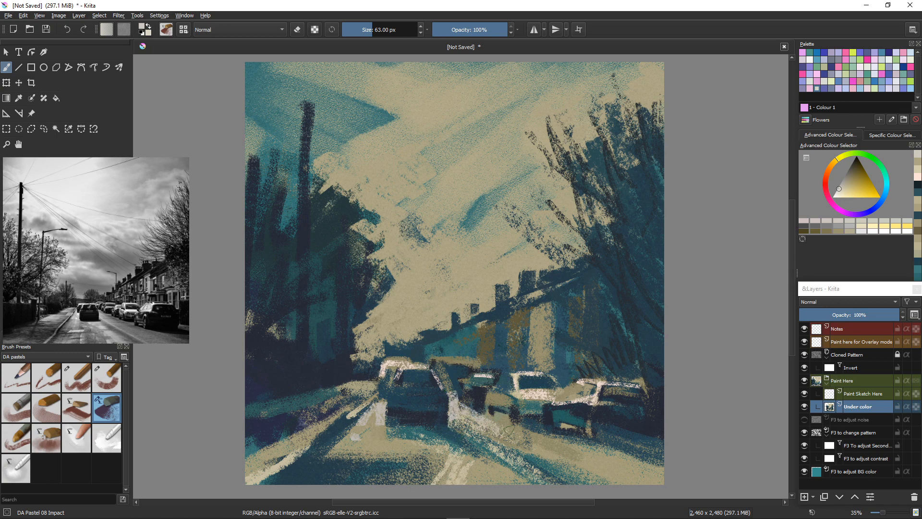
left_click_drag(451, 411, 508, 417)
key("alt")
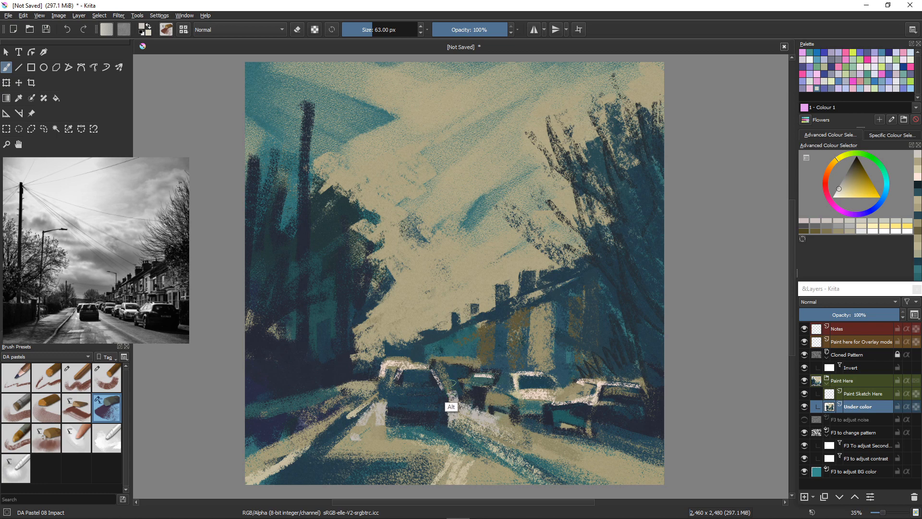
left_click(455, 387, "alt")
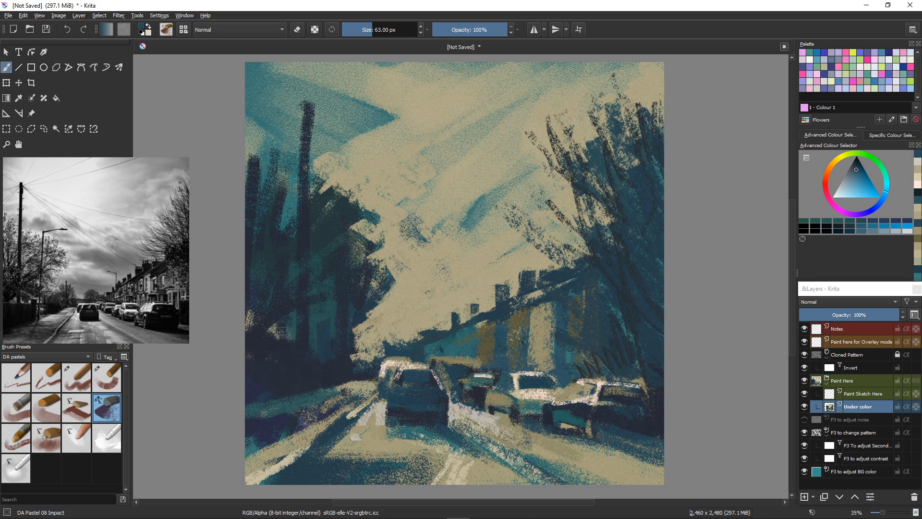
Blend the road around the front car with DA Pastel 11 Blender Finger at 250 px and DA Pastel 12 Blender smear at 200 px
left_click(76, 437)
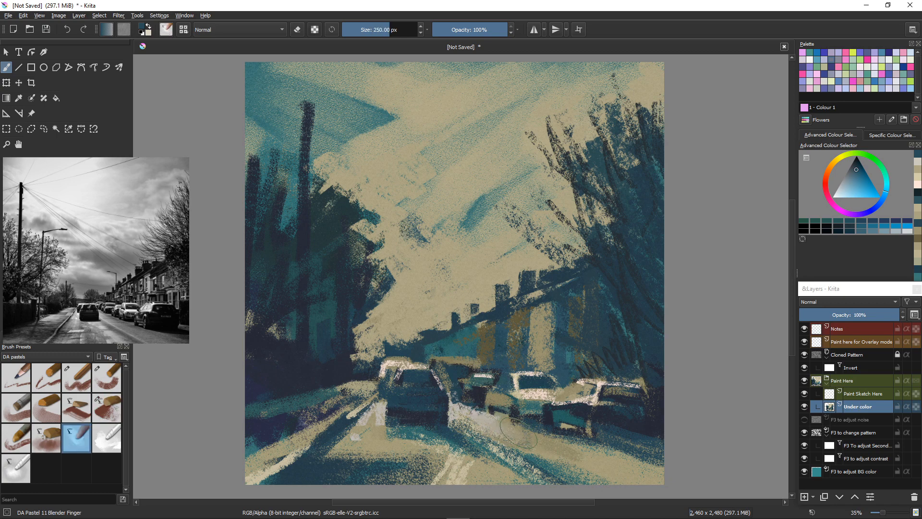
mouse_move(477, 417)
left_mouse_down()
mouse_move(575, 458)
mouse_move(460, 440)
mouse_move(457, 419)
mouse_move(611, 470)
mouse_move(429, 453)
mouse_move(356, 430)
mouse_move(452, 459)
mouse_move(431, 483)
mouse_move(357, 438)
mouse_move(387, 406)
mouse_move(368, 448)
mouse_move(375, 434)
mouse_move(381, 443)
mouse_move(336, 435)
left_mouse_up()
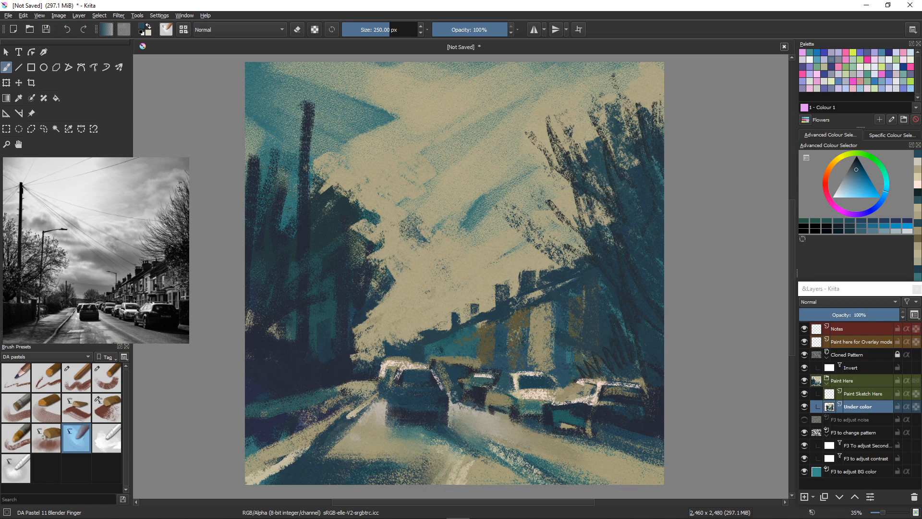
left_click(107, 437)
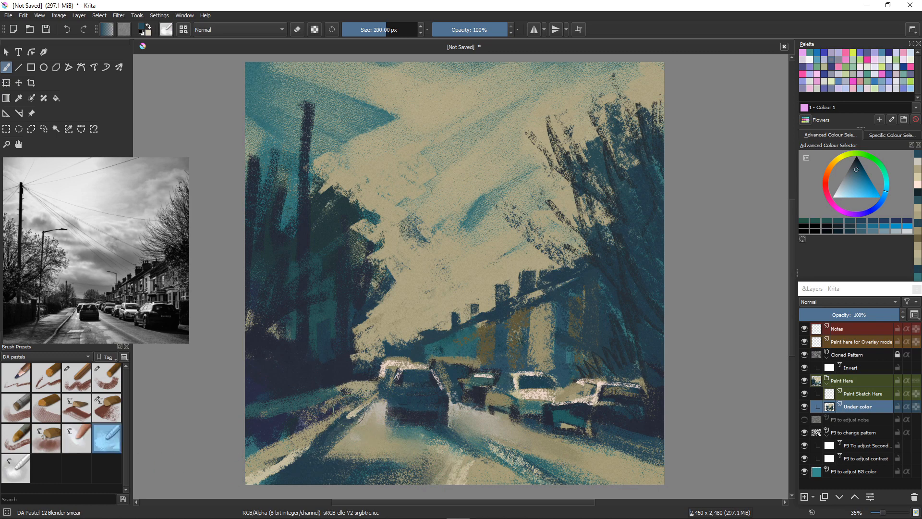
mouse_move(328, 420)
left_mouse_down()
mouse_move(264, 446)
mouse_move(268, 427)
mouse_move(249, 440)
mouse_move(275, 431)
mouse_move(244, 460)
mouse_move(268, 469)
mouse_move(339, 439)
mouse_move(350, 456)
mouse_move(337, 492)
mouse_move(399, 451)
left_mouse_up()
mouse_move(497, 428)
left_mouse_down()
mouse_move(499, 402)
mouse_move(502, 431)
mouse_move(516, 446)
mouse_move(561, 419)
mouse_move(566, 450)
mouse_move(599, 456)
mouse_move(602, 423)
mouse_move(627, 478)
mouse_move(672, 473)
left_mouse_up()
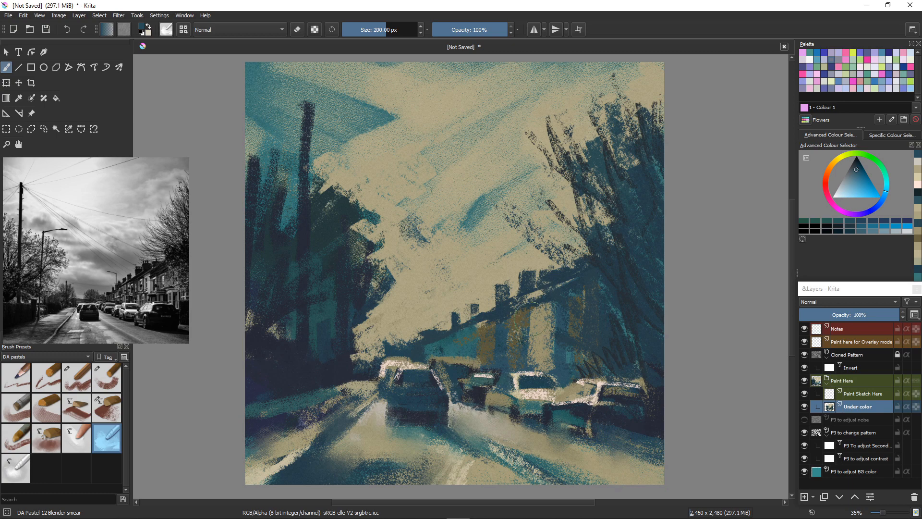
Smear the house fronts and the trees on both sides of the street with the 200 px DA Pastel 12 Blender smear
left_click_drag(532, 311, 530, 357)
mouse_move(554, 323)
left_mouse_down()
mouse_move(548, 304)
mouse_move(563, 326)
left_mouse_up()
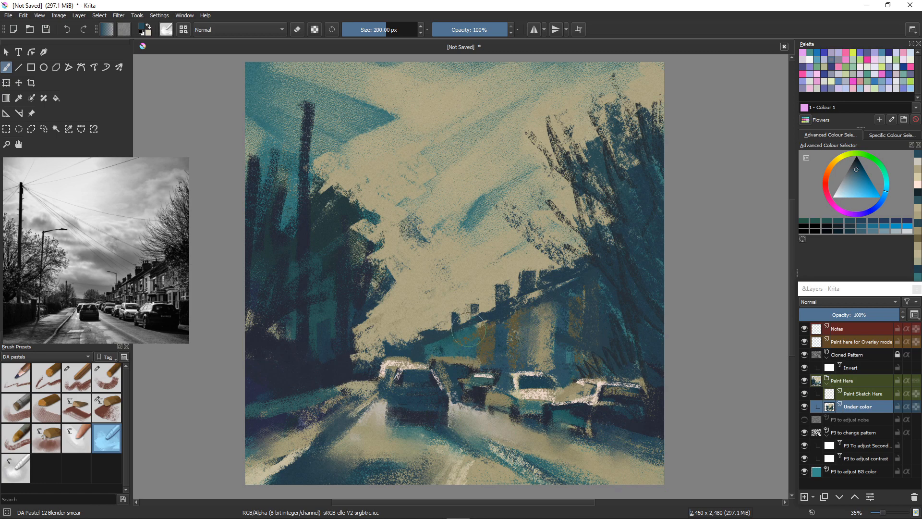
mouse_move(461, 331)
left_mouse_down()
mouse_move(485, 320)
mouse_move(482, 338)
mouse_move(509, 349)
mouse_move(464, 340)
mouse_move(388, 353)
mouse_move(364, 333)
mouse_move(401, 343)
mouse_move(383, 341)
mouse_move(346, 362)
mouse_move(343, 339)
mouse_move(345, 365)
mouse_move(339, 353)
mouse_move(354, 318)
mouse_move(360, 234)
mouse_move(353, 245)
mouse_move(373, 249)
mouse_move(381, 291)
mouse_move(352, 307)
mouse_move(368, 325)
mouse_move(316, 207)
mouse_move(328, 176)
mouse_move(348, 199)
mouse_move(347, 229)
mouse_move(289, 211)
mouse_move(274, 175)
mouse_move(250, 190)
mouse_move(257, 273)
left_mouse_up()
mouse_move(557, 173)
left_mouse_down()
mouse_move(584, 206)
mouse_move(569, 225)
mouse_move(610, 207)
mouse_move(574, 188)
mouse_move(559, 120)
mouse_move(543, 144)
mouse_move(669, 98)
mouse_move(654, 130)
left_mouse_up()
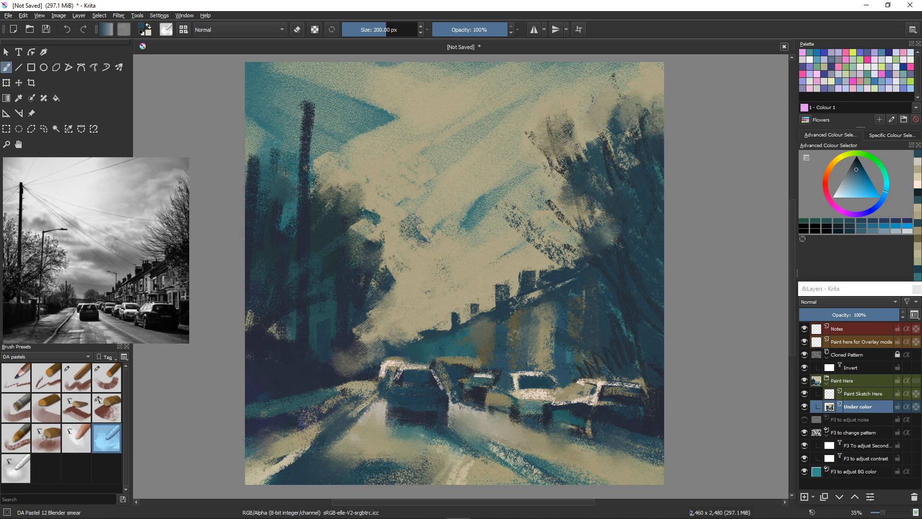
Smear the road's lower-right area, the right-hand tree's foliage and trunk, and the rooftops at 200 px
mouse_move(612, 438)
left_mouse_down()
mouse_move(628, 449)
mouse_move(632, 472)
left_mouse_up()
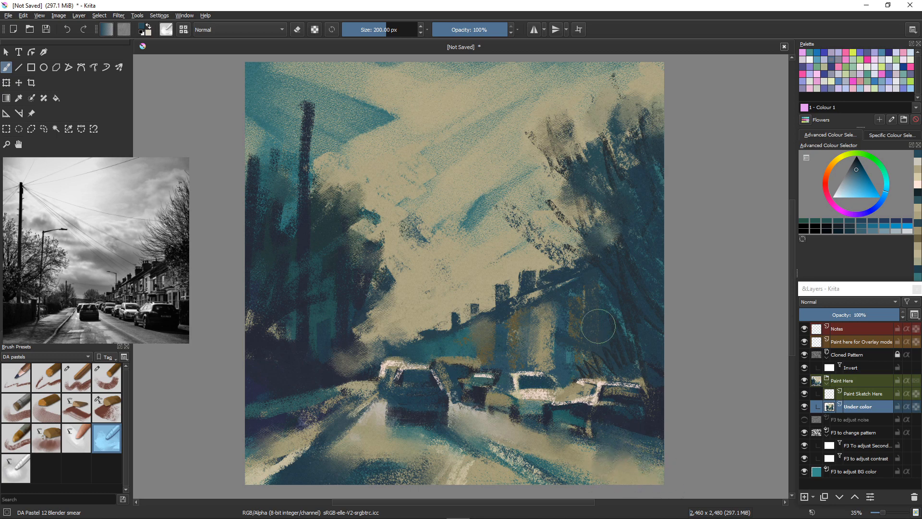
mouse_move(600, 322)
left_mouse_down()
mouse_move(626, 350)
mouse_move(578, 366)
left_mouse_up()
mouse_move(552, 192)
left_mouse_down()
mouse_move(583, 227)
mouse_move(573, 232)
mouse_move(576, 246)
mouse_move(590, 250)
mouse_move(627, 309)
left_mouse_up()
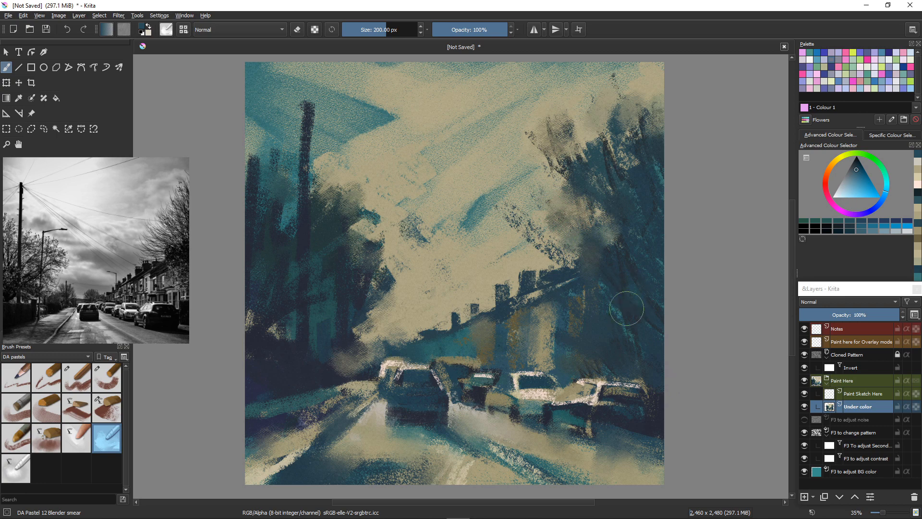
left_click_drag(504, 295, 528, 305)
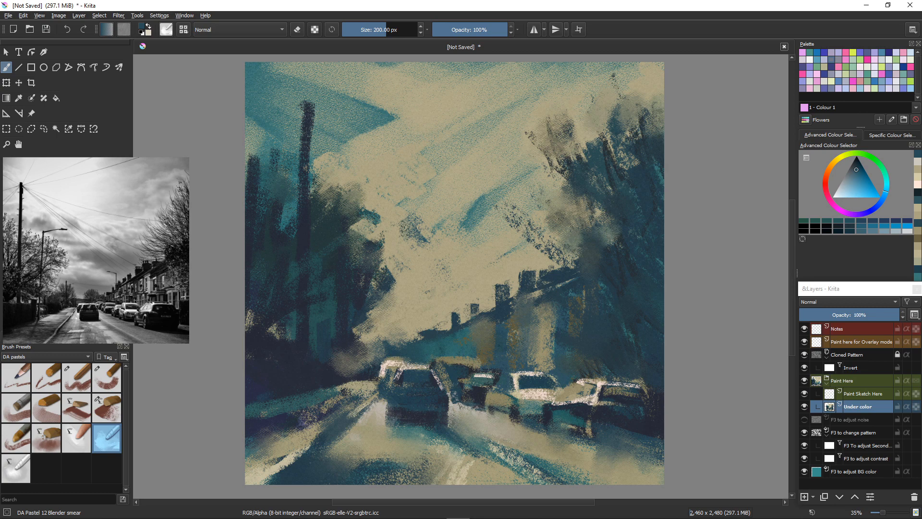
Stroke beige sampled from the sky onto the nearer house fronts with DA Pastel 08 Impact at 63 px
left_click(106, 408)
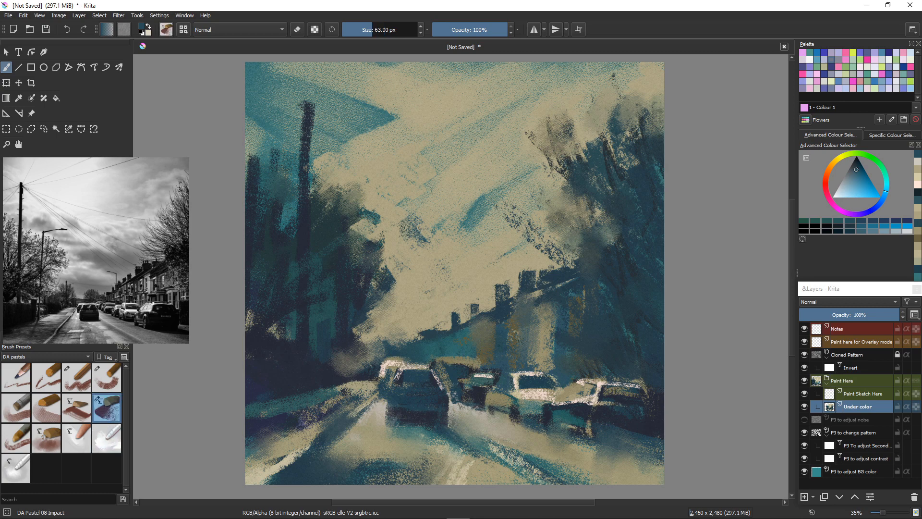
left_click(535, 333, "ctrl")
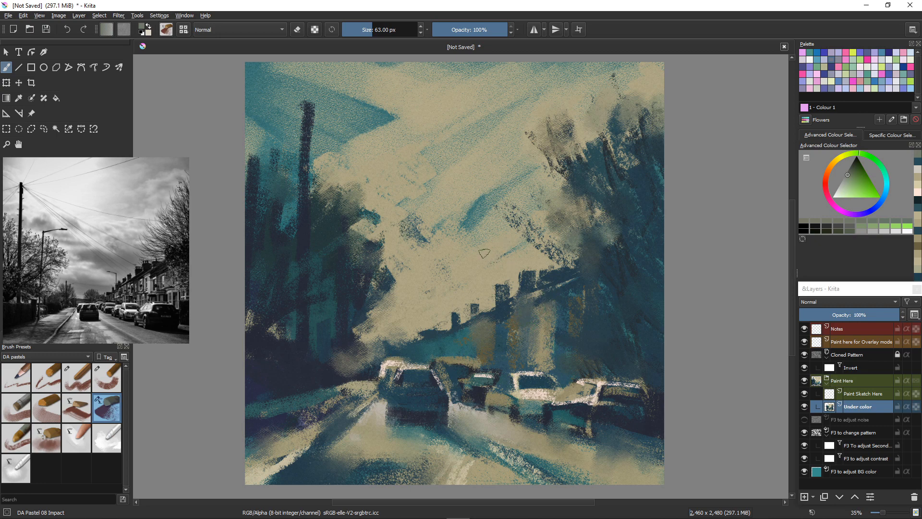
left_click(485, 281, "ctrl")
left_click_drag(553, 302, 553, 331)
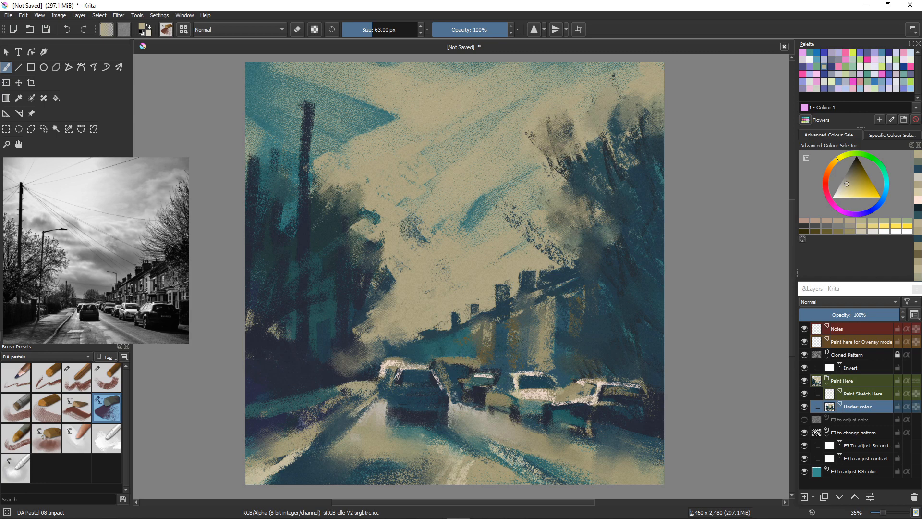
Reduce the brush size and add a thin beige vertical stroke to the far end of the house row
key("bracketleft")
key("bracketleft")
key("bracketleft")
key("bracketleft")
key("bracketleft")
left_click_drag(460, 333, 459, 354)
Paint beige strokes through the right-hand trees at 55 px, and add thin branch lines beside the houses at 16 px
key("bracketright")
key("bracketright")
key("bracketright")
key("bracketright")
key("bracketright")
key("bracketright")
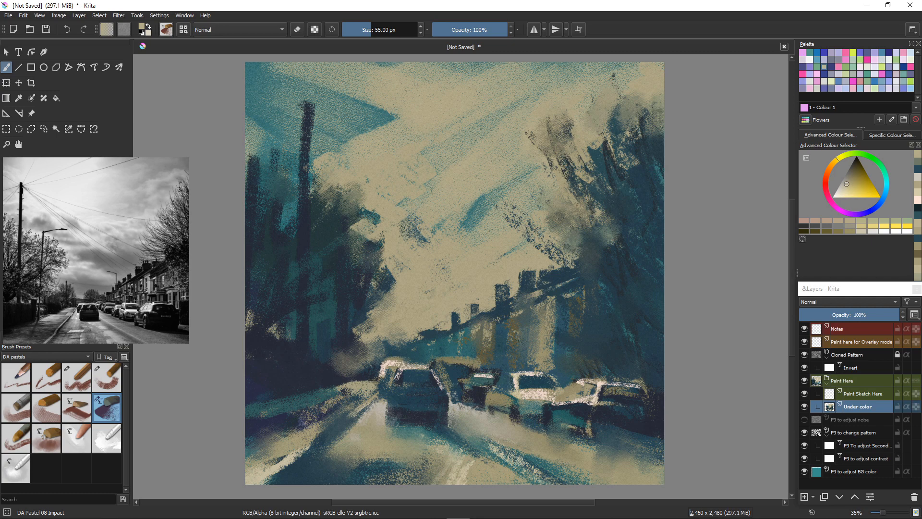
left_click_drag(602, 291, 640, 332)
key("bracketleft")
key("bracketleft")
key("bracketleft")
key("bracketleft")
key("bracketleft")
key("bracketleft")
key("bracketleft")
left_click_drag(579, 349, 594, 340)
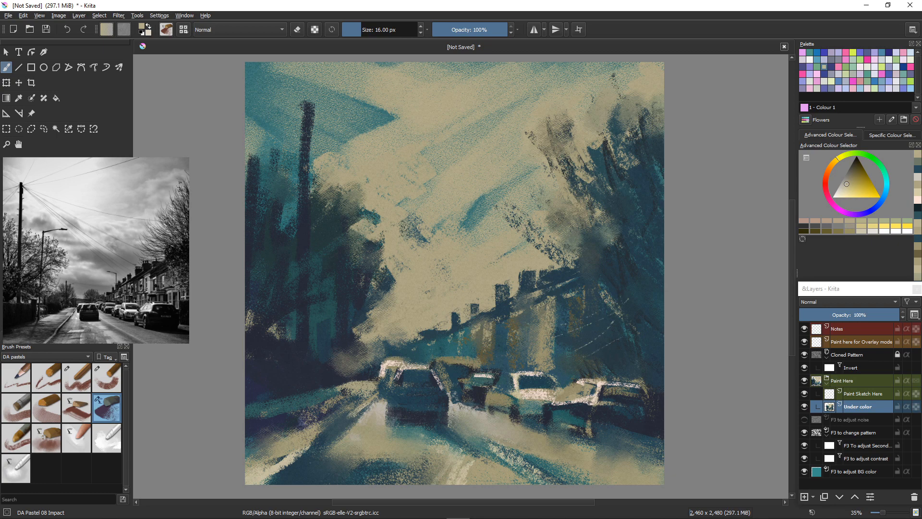
Sample dark navy from the left-hand trees and draw thin 16 px wires diagonally across the sky towards the rooftops and right-hand tree
left_click(290, 276, "ctrl")
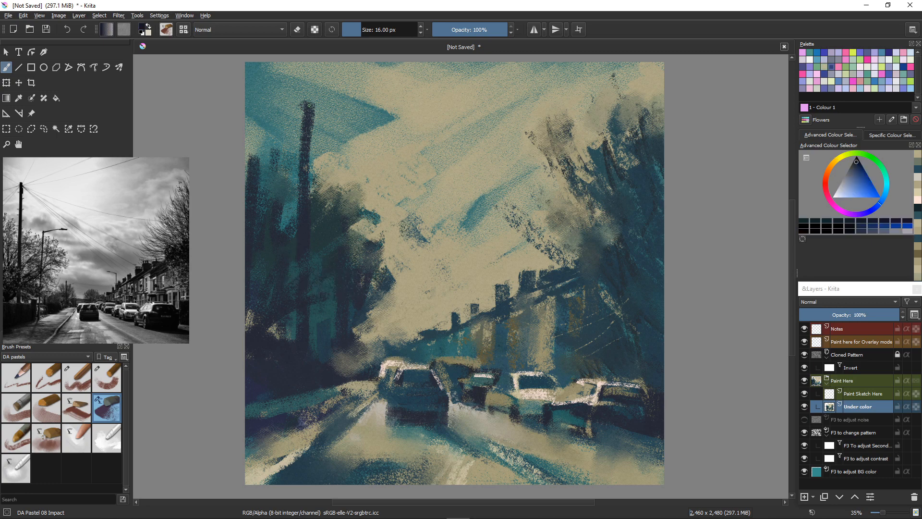
left_click_drag(355, 156, 524, 274)
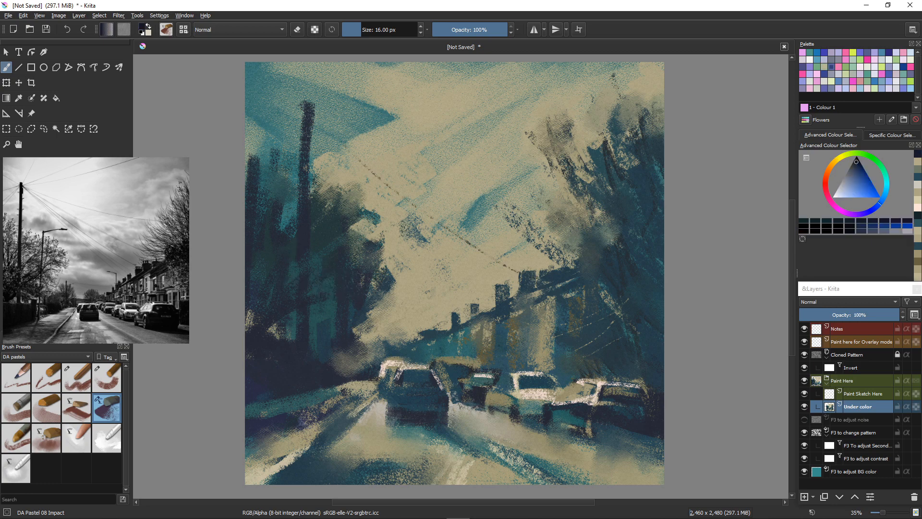
left_click_drag(345, 143, 529, 269)
left_click_drag(379, 152, 576, 257)
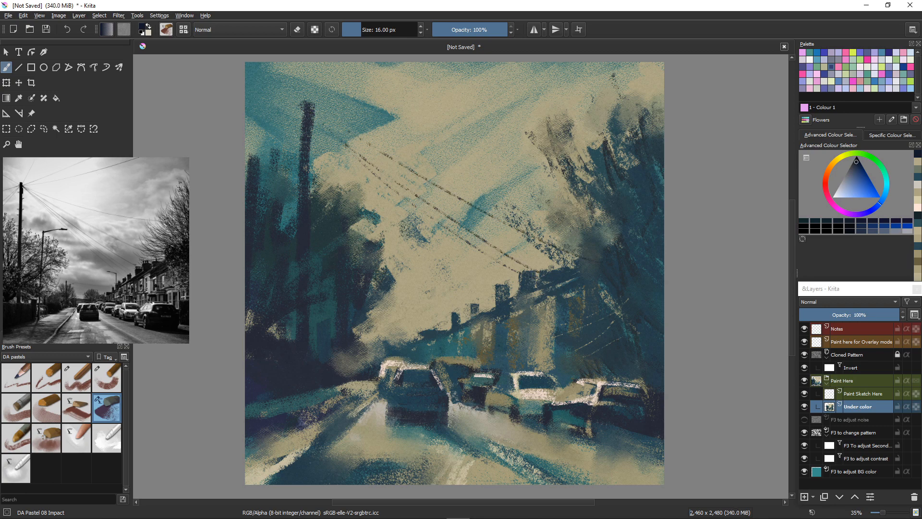
left_click_drag(441, 156, 562, 194)
Draw thin navy wires from the pole's top across the upper sky and out to the canvas's top and left edges, redoing the first wire
left_click_drag(341, 106, 533, 62)
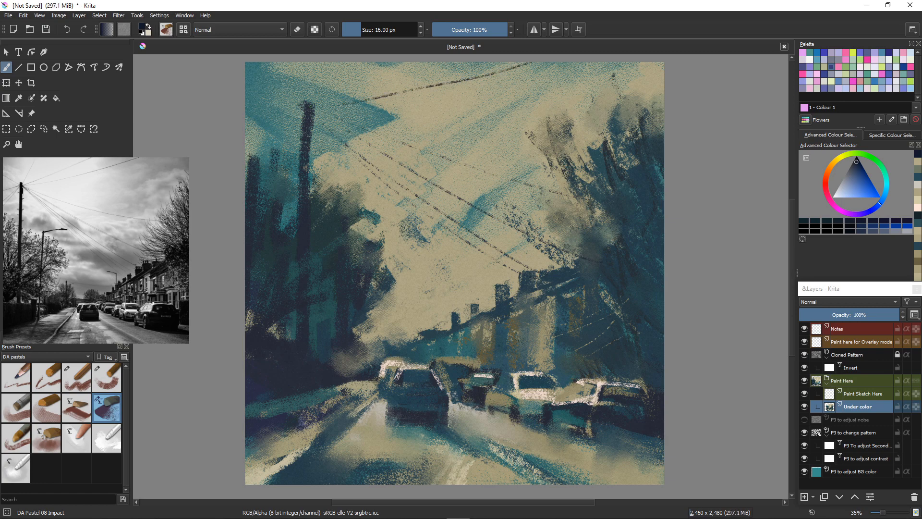
key("ctrl+z")
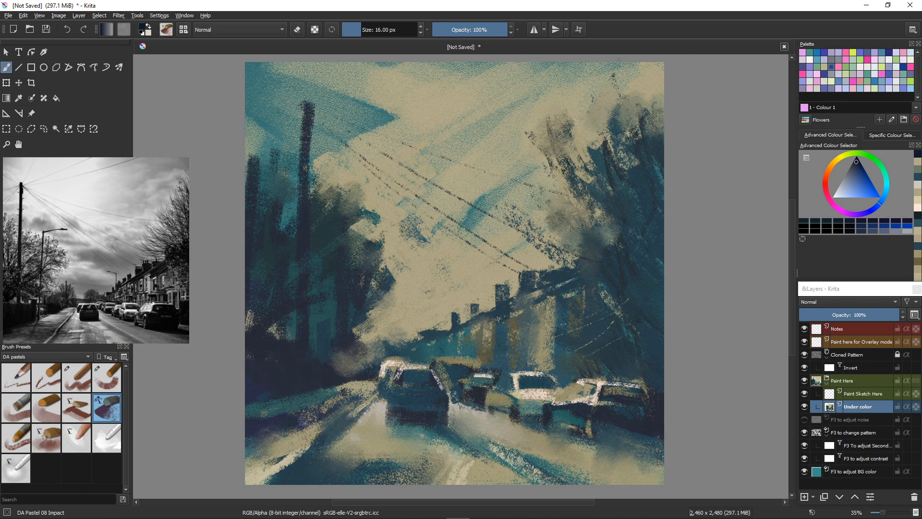
left_click_drag(557, 84, 317, 119)
mouse_move(338, 62)
left_mouse_down()
mouse_move(308, 117)
mouse_move(235, 71)
left_mouse_up()
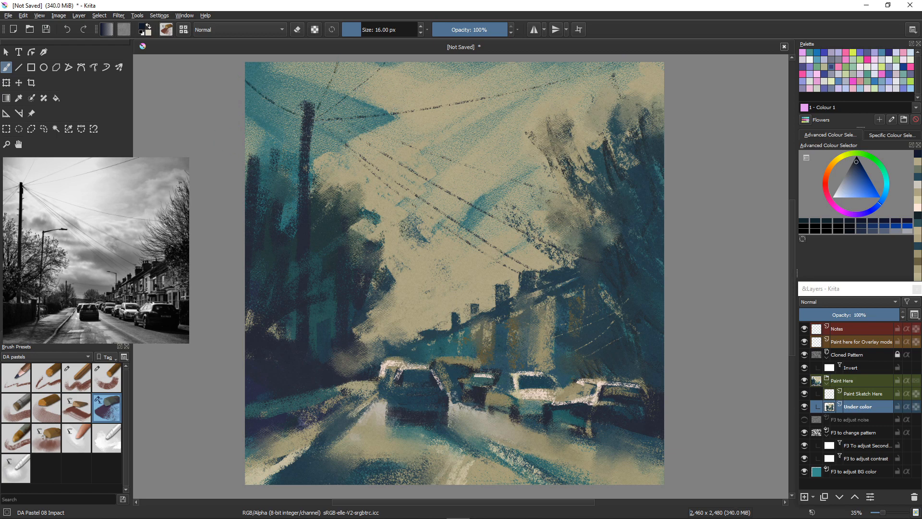
left_click_drag(305, 117, 212, 193)
left_click_drag(308, 114, 195, 273)
Paint dark vertical strokes on the house fronts in navy, then with a dark tone sampled from the left-hand trees at 35 px
left_click_drag(535, 311, 533, 329)
left_click_drag(538, 308, 537, 330)
left_click_drag(540, 305, 539, 321)
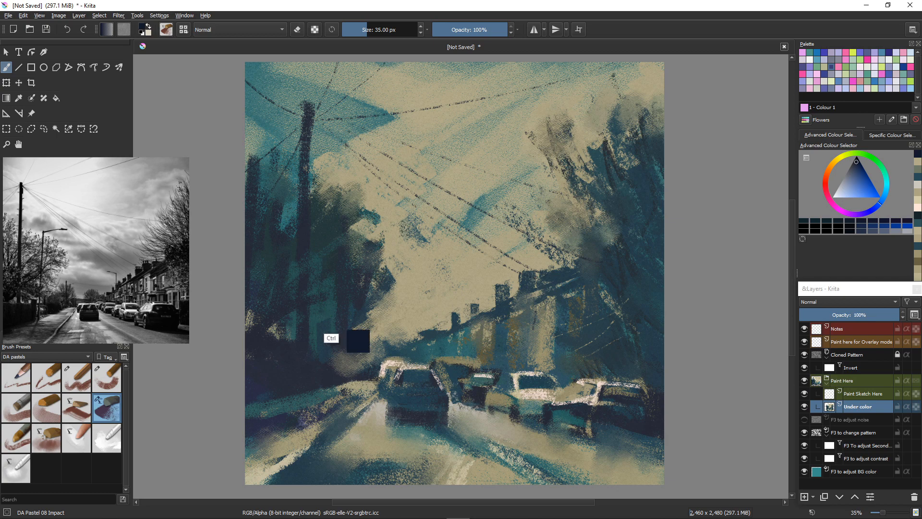
left_click(336, 336, "ctrl")
left_click_drag(538, 311, 537, 363)
left_click_drag(513, 315, 514, 332)
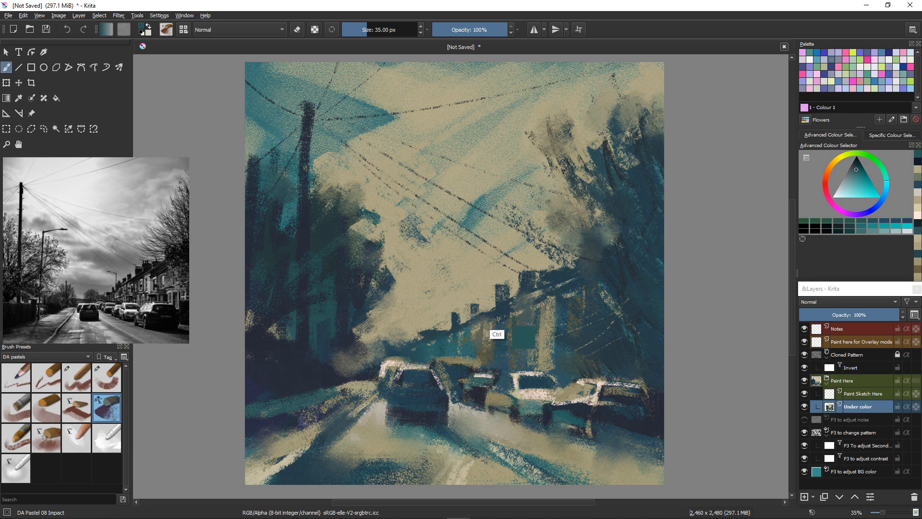
Sample dark blue from the houses and deepen the shadows on the near and far house fronts at 35 px
left_click(495, 336, "ctrl")
mouse_move(537, 310)
left_mouse_down()
mouse_move(536, 329)
mouse_move(564, 326)
left_mouse_up()
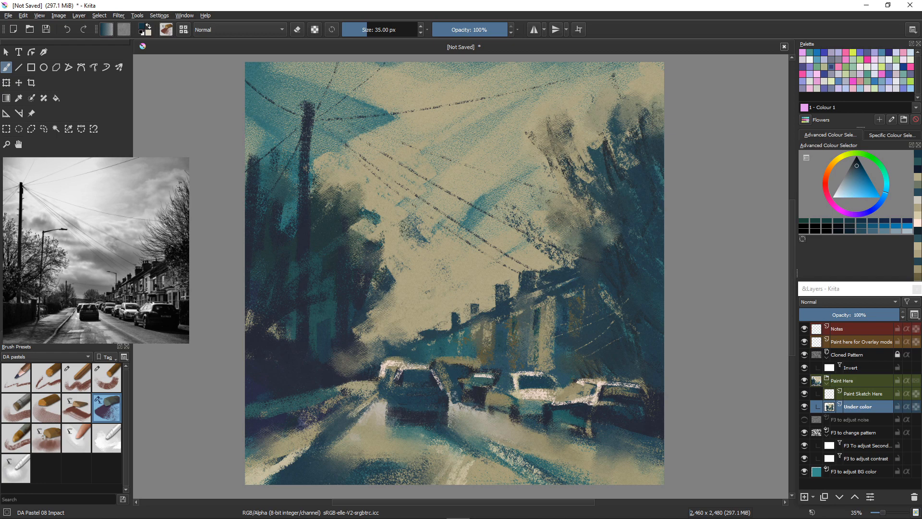
left_click_drag(474, 328, 504, 366)
Add a road-beige stroke to the middle house front, and try a lighter cream stroke sampled from the parked car before undoing it
left_click(505, 394, "ctrl")
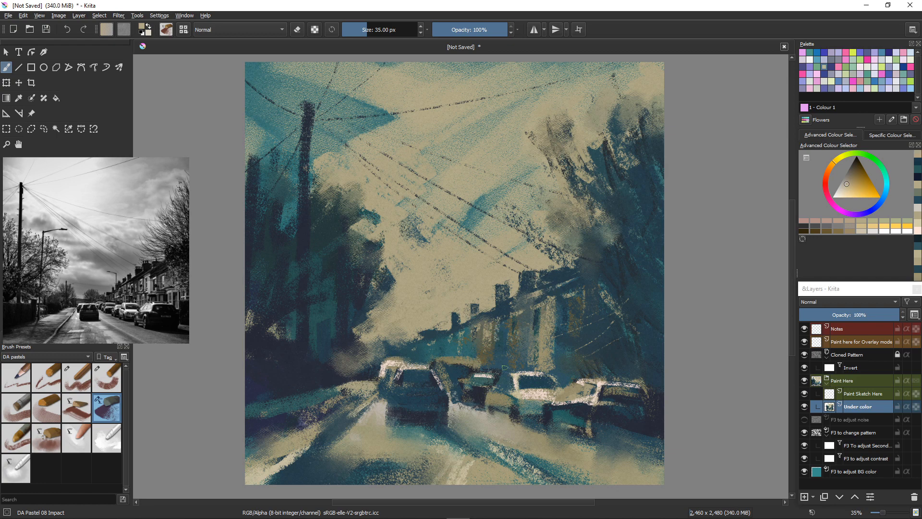
left_click_drag(499, 324, 501, 371)
left_click(528, 395, "ctrl")
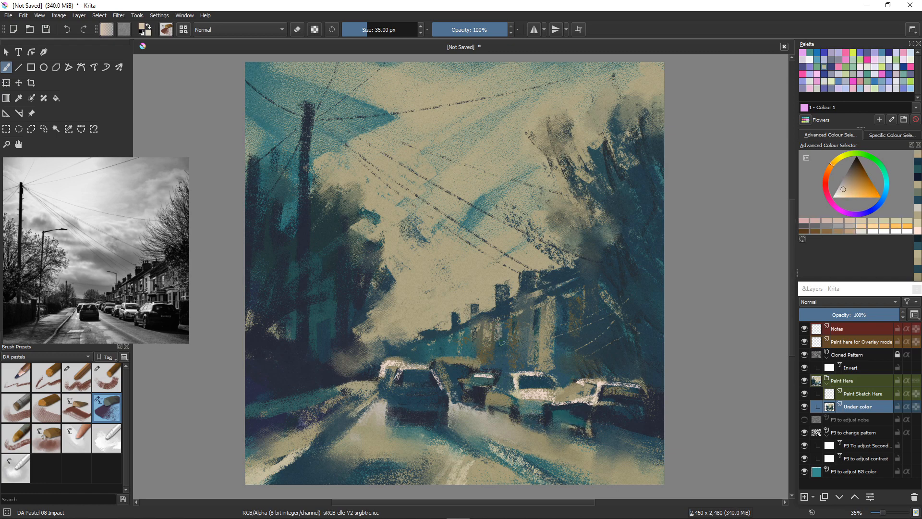
left_click_drag(496, 323, 499, 354)
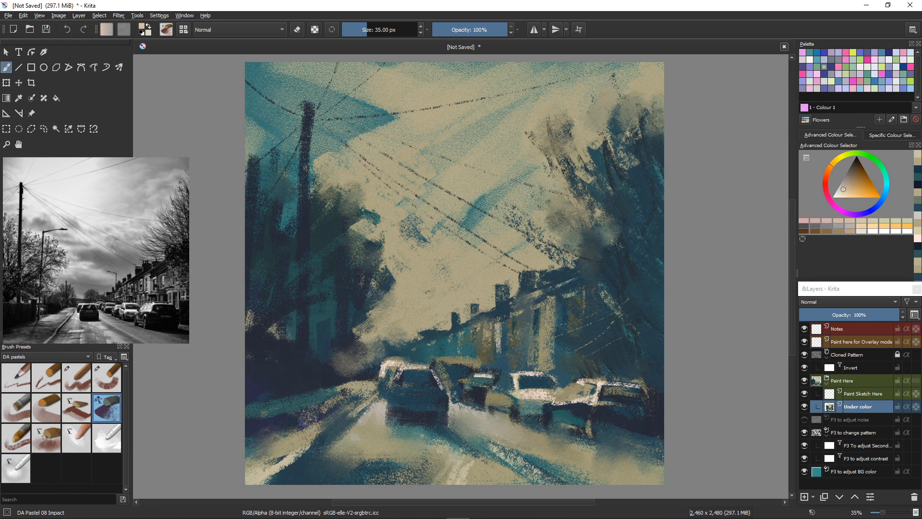
key("ctrl+z")
Paint light cream windows on the nearer house fronts at 35 px, undoing and repainting the first one
left_click_drag(550, 303, 550, 347)
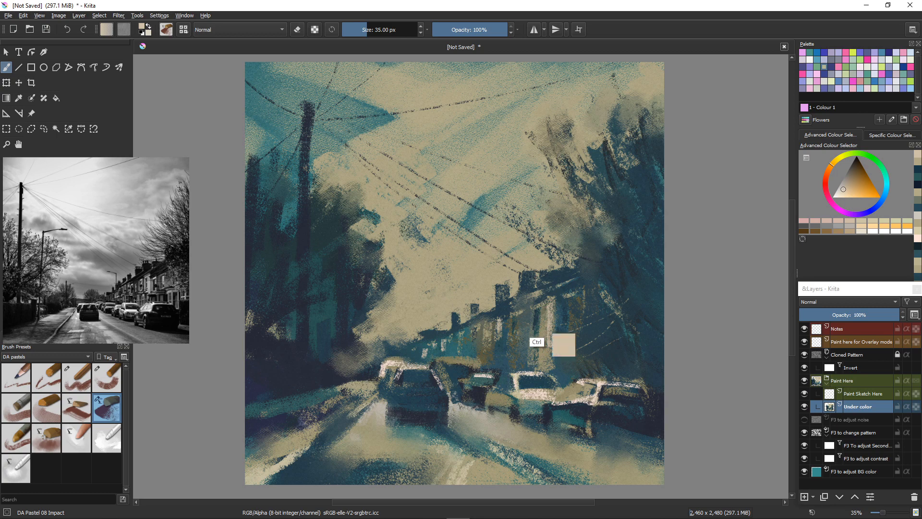
key("ctrl+z")
left_click_drag(548, 303, 548, 337)
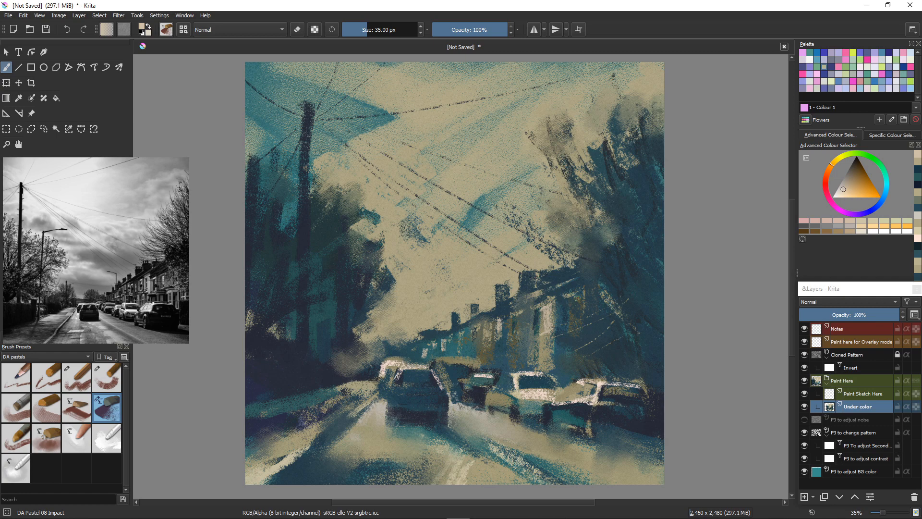
left_click_drag(578, 298, 576, 320)
left_click_drag(578, 335, 576, 346)
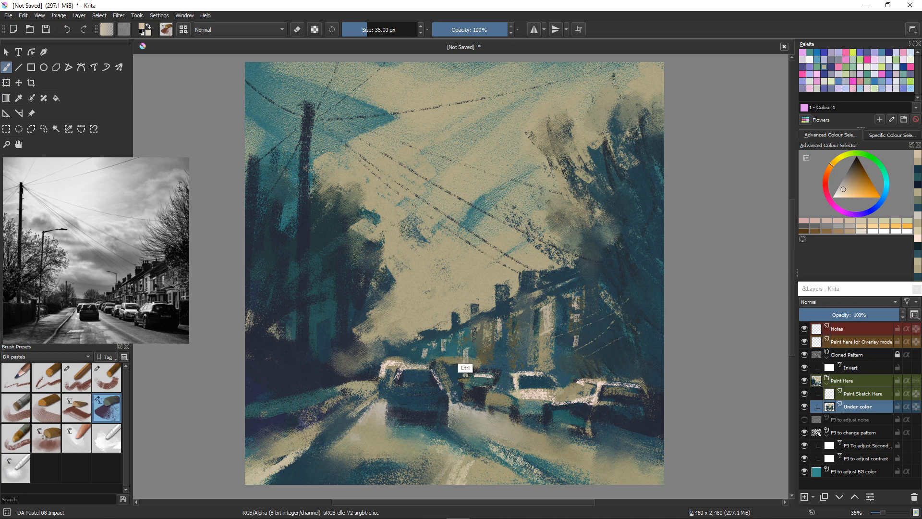
Cover the brown patch behind the front car with a sampled dark tone, and sample teal from beside it
left_click(465, 364, "ctrl")
mouse_move(469, 350)
left_mouse_down()
mouse_move(478, 359)
mouse_move(462, 369)
mouse_move(454, 359)
mouse_move(470, 373)
mouse_move(447, 355)
mouse_move(442, 363)
mouse_move(460, 362)
left_mouse_up()
left_click(450, 402, "ctrl")
left_click(452, 369, "ctrl")
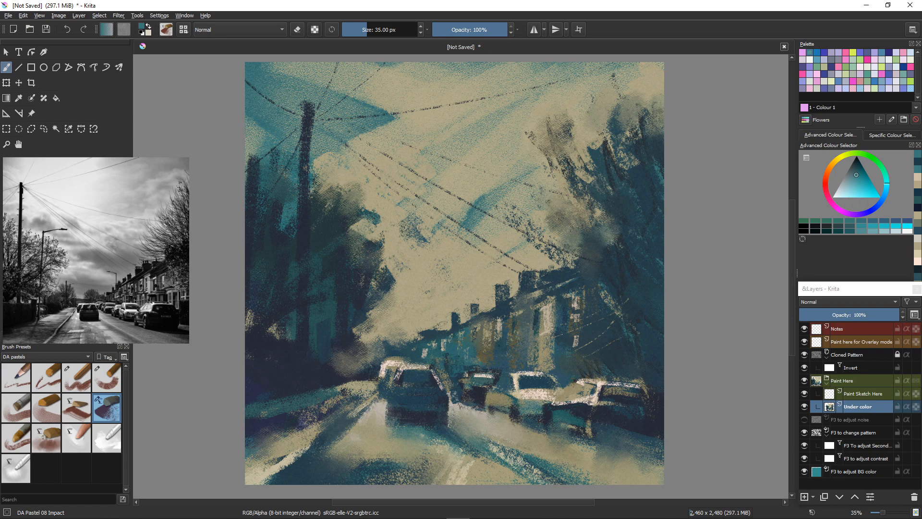
right_click(442, 298)
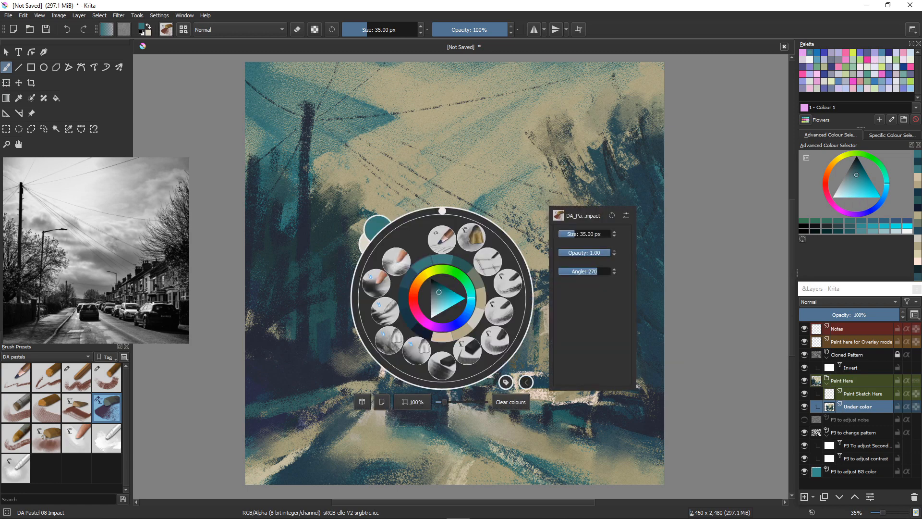
left_click(259, 242)
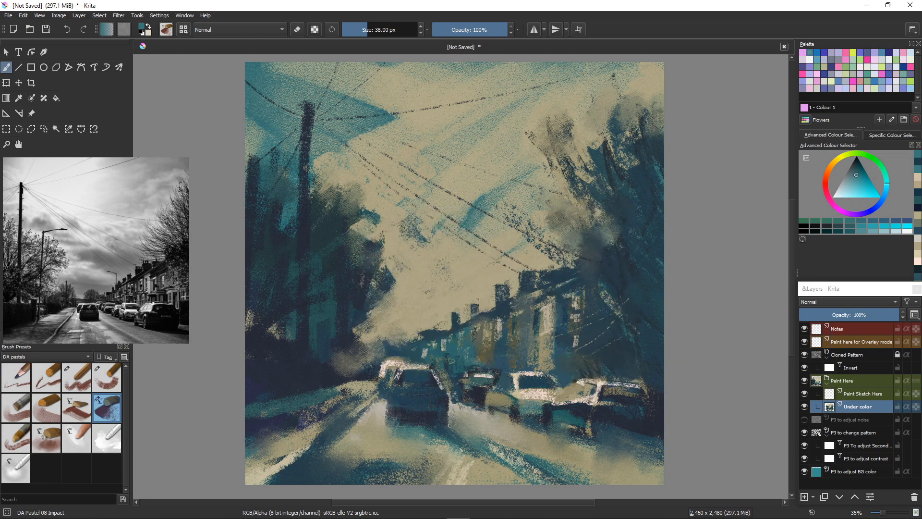
Paint teal above the second car's roof at 38 px, and enlarge the brush to 96 px
left_click_drag(467, 366, 478, 368)
key("bracketright")
key("bracketright")
key("bracketright")
key("bracketright")
key("bracketright")
key("bracketright")
key("bracketright")
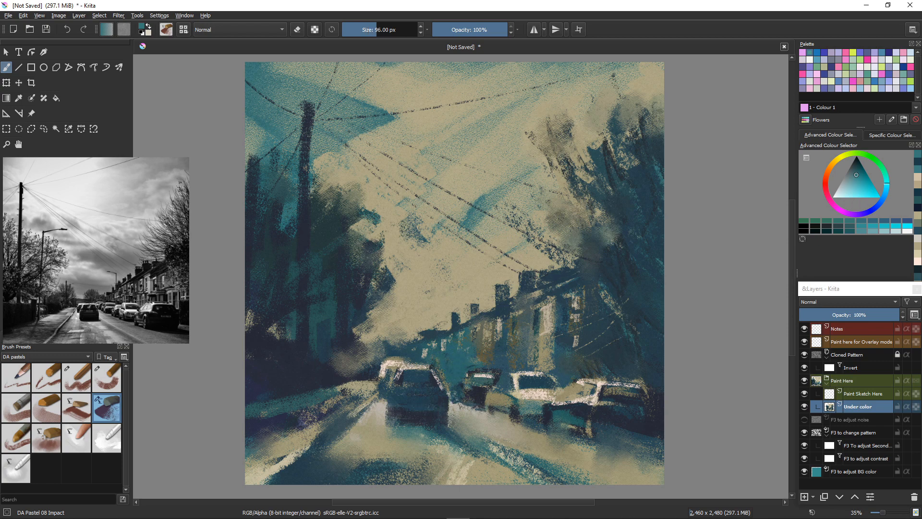
Smear the front car's sides into the road and soften the left-hand trees' edge with DA Pastel 12 Blender smear at 200 px
left_click(106, 438)
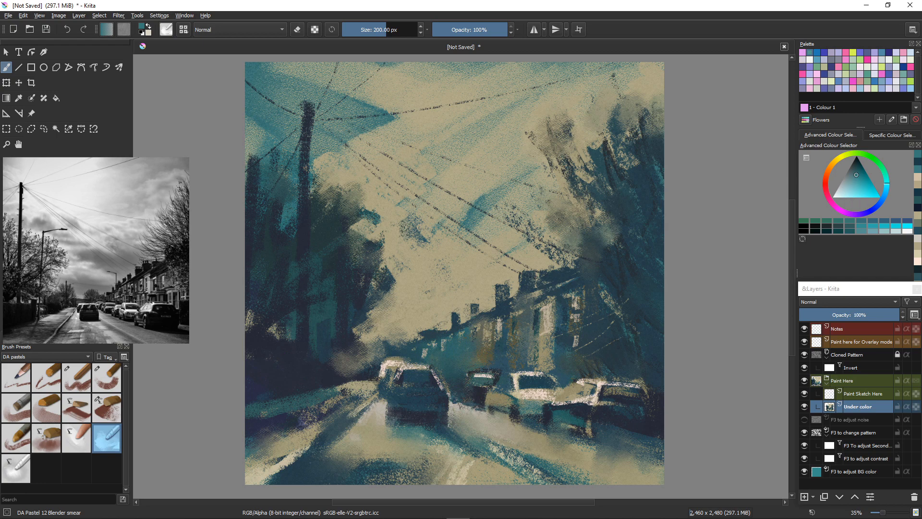
mouse_move(384, 408)
left_mouse_down()
mouse_move(394, 401)
mouse_move(356, 405)
left_mouse_up()
mouse_move(448, 418)
left_mouse_down()
mouse_move(450, 405)
mouse_move(480, 415)
mouse_move(500, 442)
left_mouse_up()
mouse_move(380, 284)
left_mouse_down()
mouse_move(399, 317)
mouse_move(360, 308)
mouse_move(359, 322)
mouse_move(383, 292)
mouse_move(409, 294)
mouse_move(399, 314)
mouse_move(353, 348)
left_mouse_up()
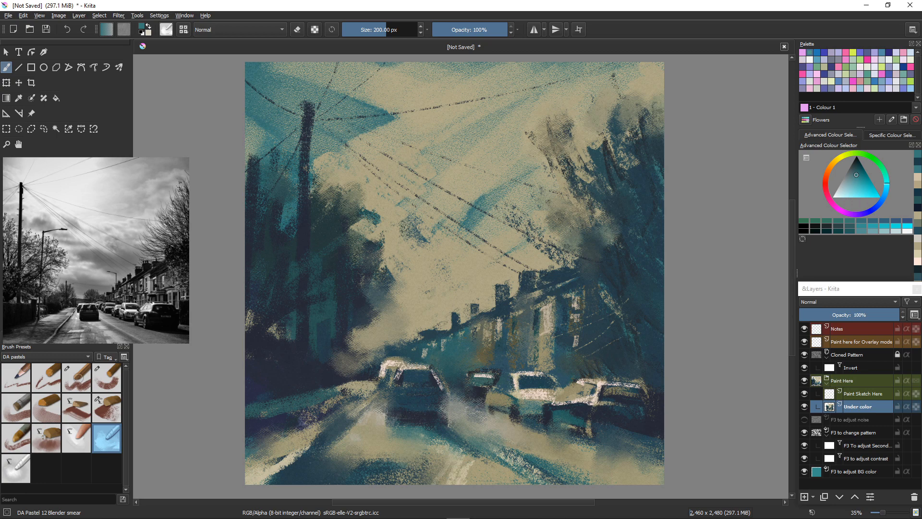
Highlight the parked cars in pale blue with DA Pastel 03 Legacy at 44 px, and refine the rightmost car's roofline with sampled dark blue
left_click(76, 377)
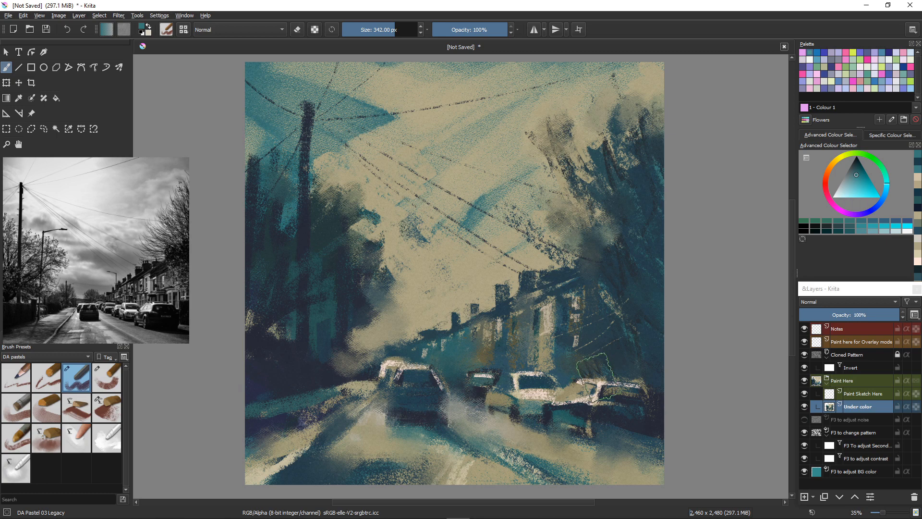
key("bracketleft")
key("bracketleft")
key("bracketleft")
key("bracketleft")
key("bracketleft")
key("bracketleft")
key("bracketleft")
key("bracketleft")
key("bracketleft")
key("bracketleft")
key("bracketleft")
key("bracketleft")
key("bracketleft")
key("bracketleft")
key("bracketleft")
key("bracketleft")
left_click(840, 193)
mouse_move(638, 383)
left_mouse_down()
mouse_move(531, 391)
mouse_move(515, 377)
mouse_move(528, 399)
mouse_move(545, 391)
left_mouse_up()
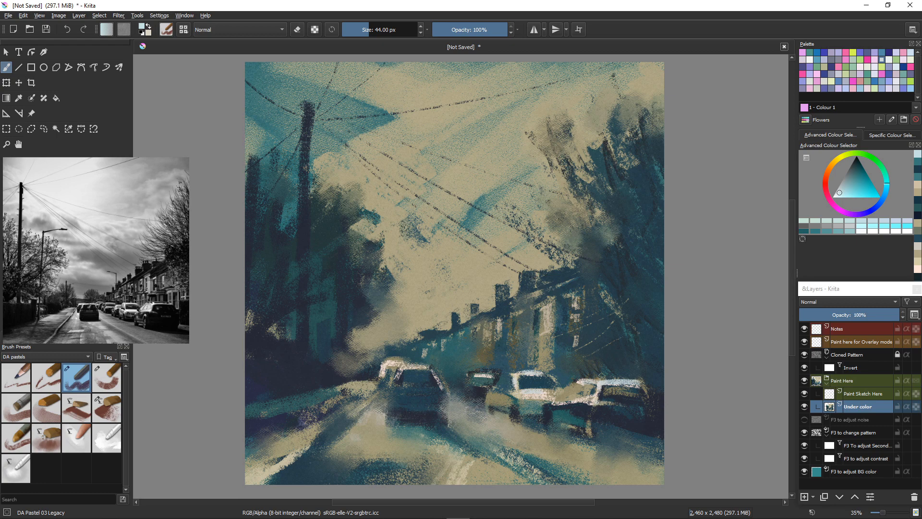
left_click(636, 380, "ctrl")
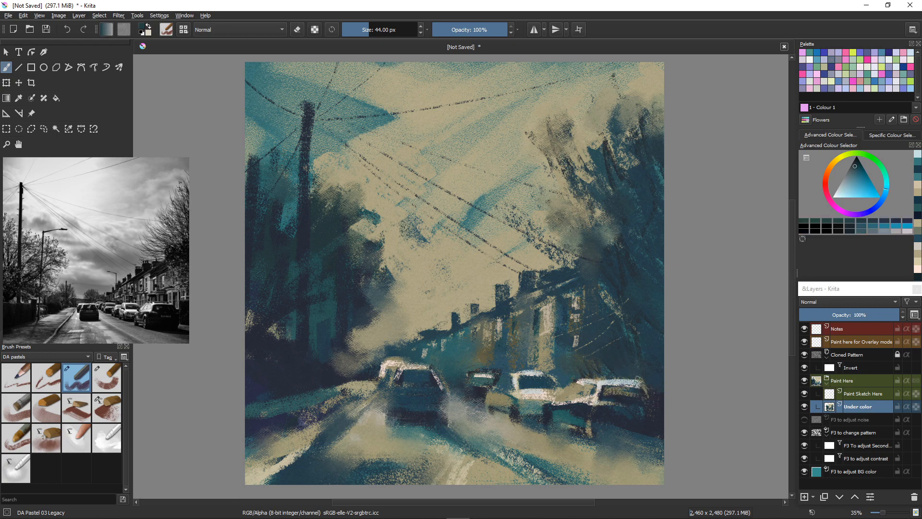
mouse_move(637, 379)
left_mouse_down()
mouse_move(600, 381)
mouse_move(630, 383)
left_mouse_up()
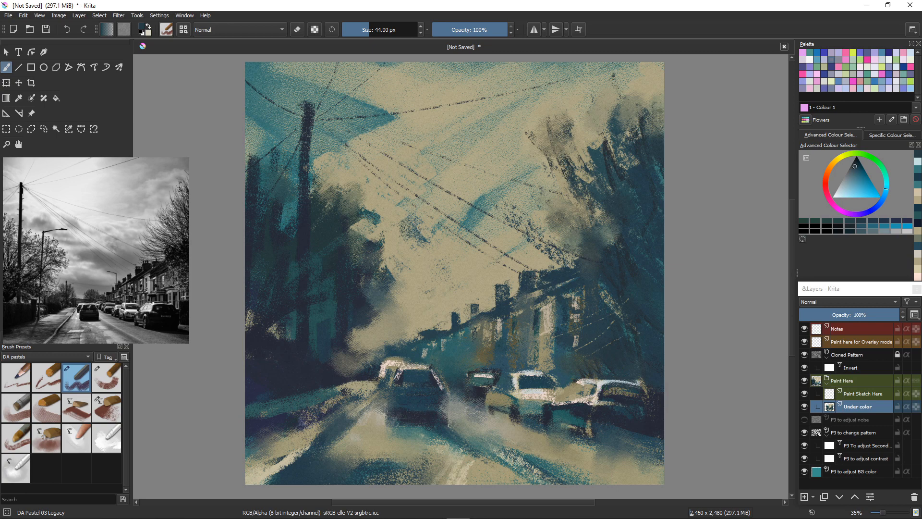
Touch up the area between the parked cars and the road below them with dark blue strokes at 44 px
left_click_drag(575, 383, 560, 395)
left_click_drag(480, 446, 488, 454)
left_click_drag(522, 464, 558, 475)
Sign the painting in the lower-right corner of the canvas in dark blue with the brush at 8 px
key("bracketleft")
key("bracketleft")
key("bracketleft")
key("bracketleft")
key("bracketleft")
key("bracketleft")
key("bracketleft")
key("bracketleft")
key("bracketleft")
key("bracketleft")
key("bracketleft")
key("bracketleft")
key("bracketleft")
key("bracketleft")
key("bracketleft")
key("bracketleft")
key("bracketleft")
key("bracketleft")
key("bracketleft")
key("bracketleft")
mouse_move(542, 461)
left_mouse_down()
mouse_move(593, 469)
mouse_move(603, 457)
mouse_move(600, 468)
mouse_move(632, 463)
left_mouse_up()
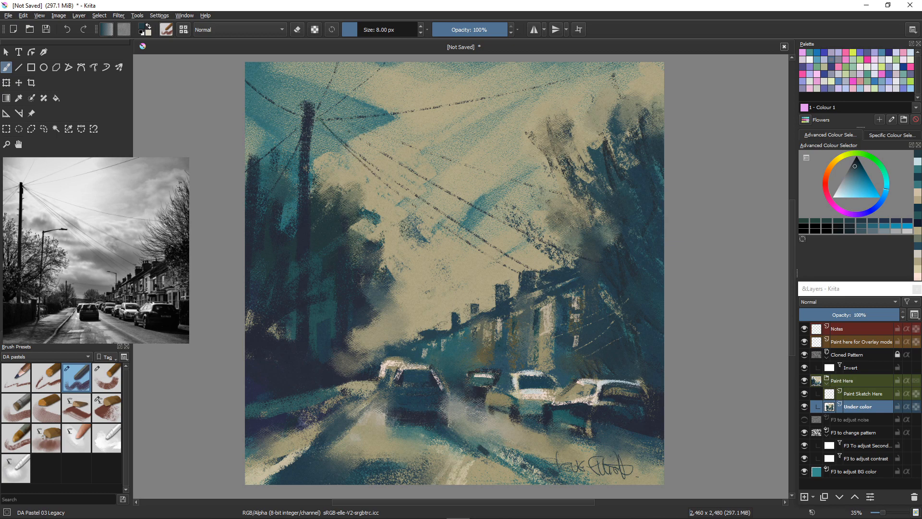
Sample beige from the sky above the rooftops and paint the left-hand pavement with DA Pastel 08 Impact at 215 px
left_click_drag(330, 116, 398, 159)
left_click(417, 323, "ctrl")
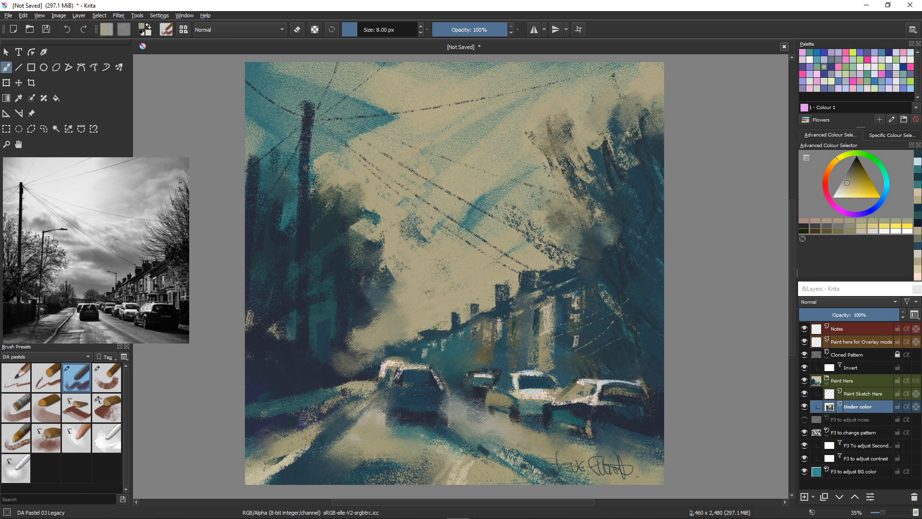
left_click(107, 407)
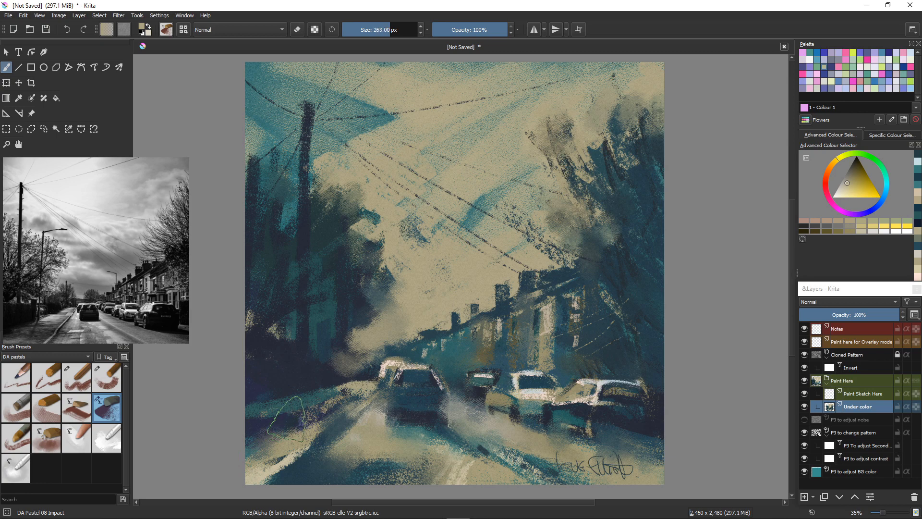
key("[")
key("[")
key("[")
left_click_drag(299, 408, 340, 409)
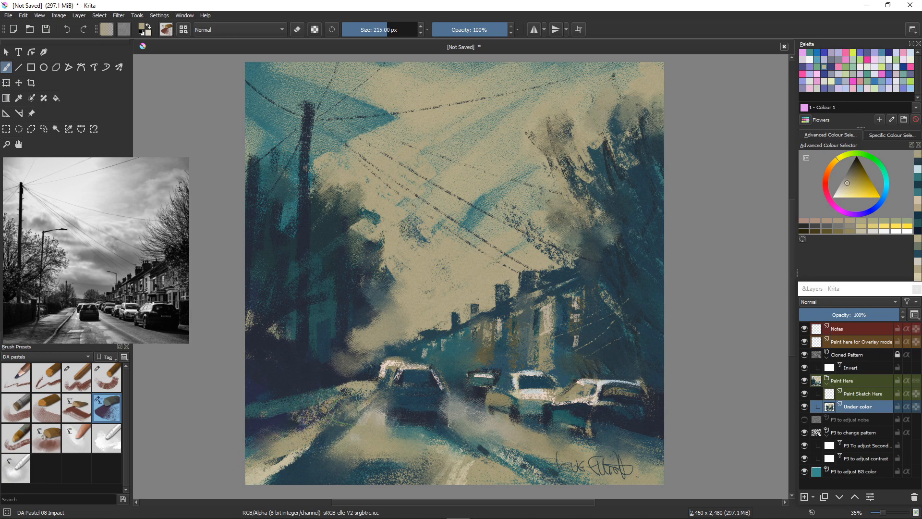
Build up the left-hand pavement in beige with DA Pastel 06 Block at 135 px, and refine its far edge at 84 px
key("slash")
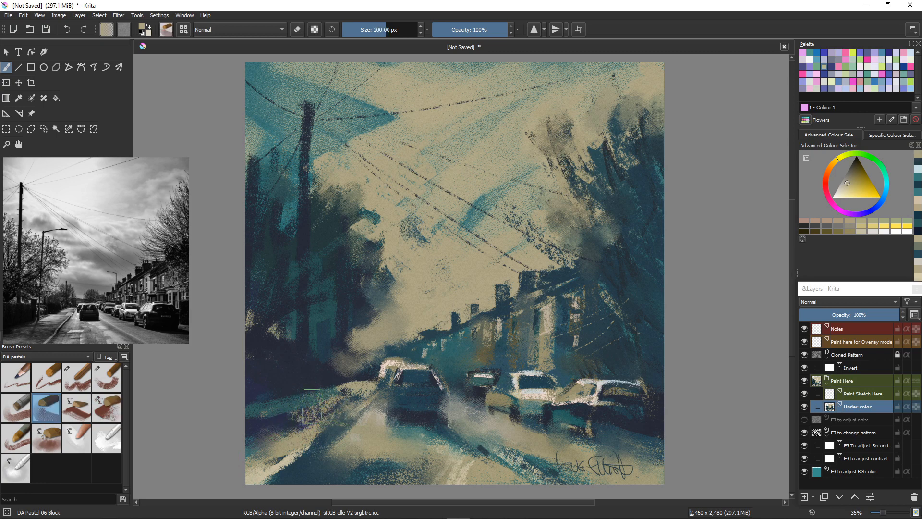
key("[")
key("[")
key("[")
left_click_drag(294, 411, 355, 409)
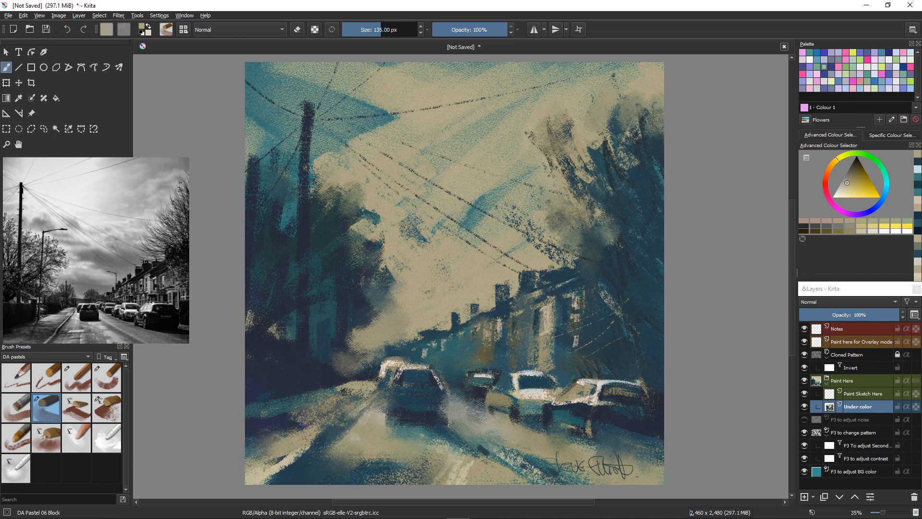
key("[")
key("[")
key("[")
key("[")
left_click_drag(323, 396, 297, 407)
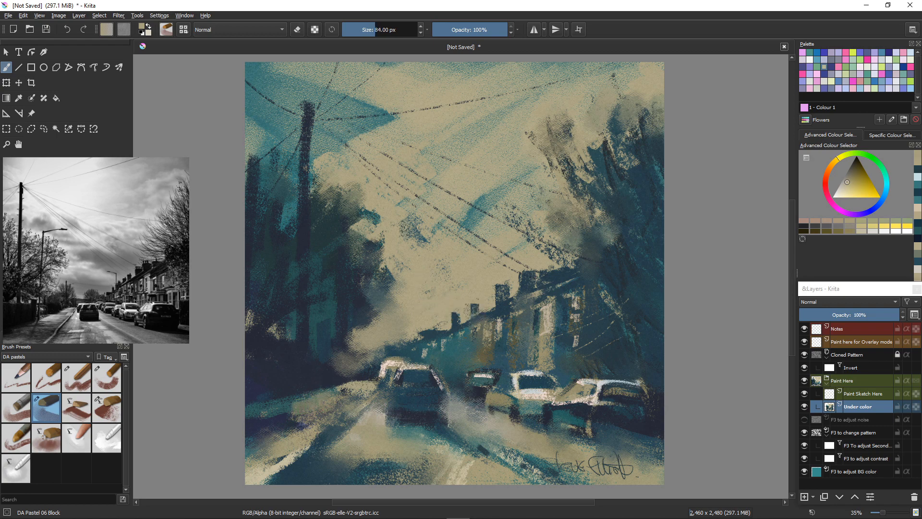
Highlight the left-hand pavement with pale grey sampled from the white car, and sample teal from the pavement's lower edge
left_click(430, 294, "ctrl")
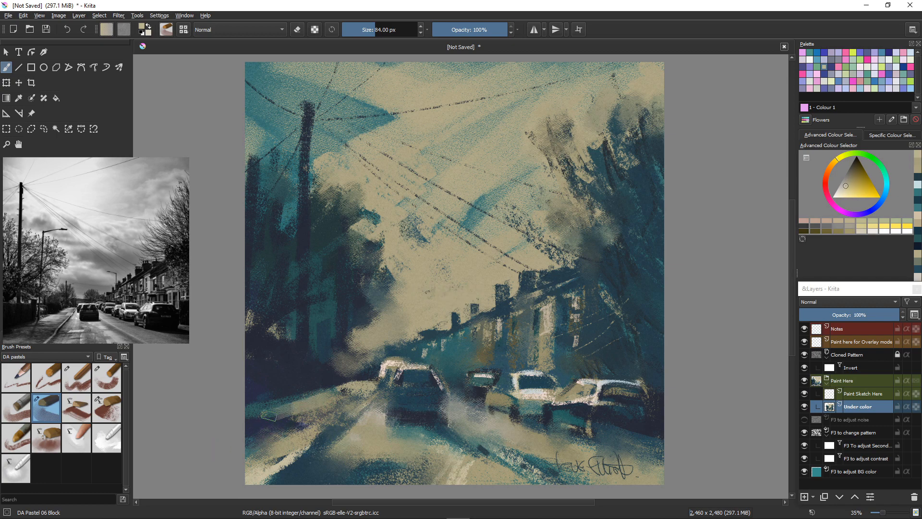
left_click(516, 391, "ctrl")
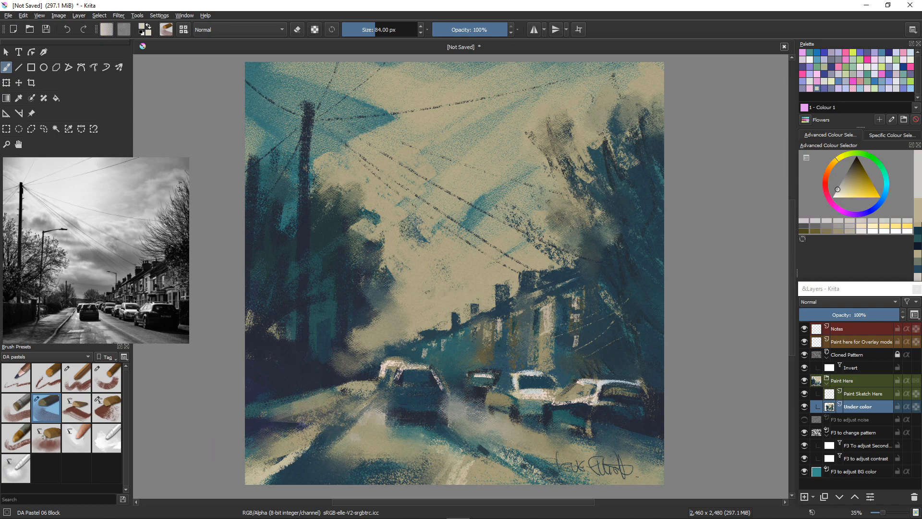
mouse_move(321, 401)
left_mouse_down()
mouse_move(264, 407)
mouse_move(365, 428)
mouse_move(274, 411)
mouse_move(303, 414)
left_mouse_up()
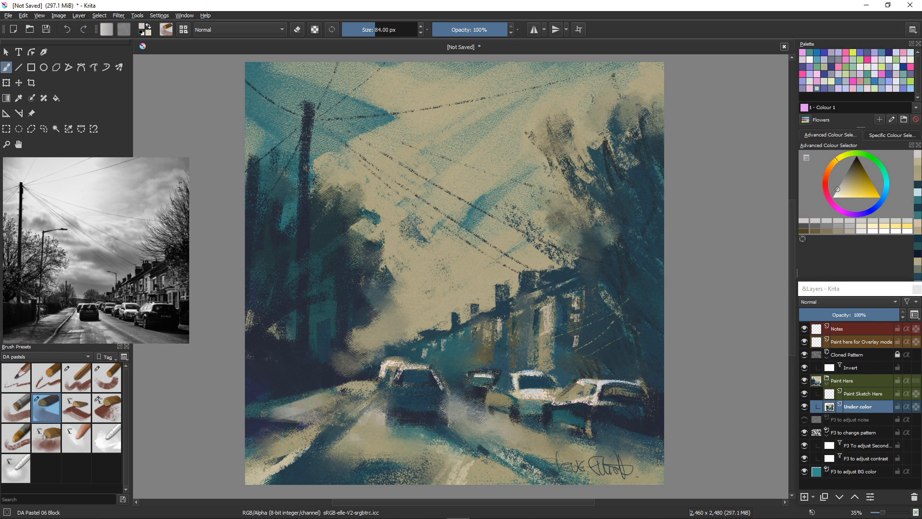
left_click(288, 425, "ctrl")
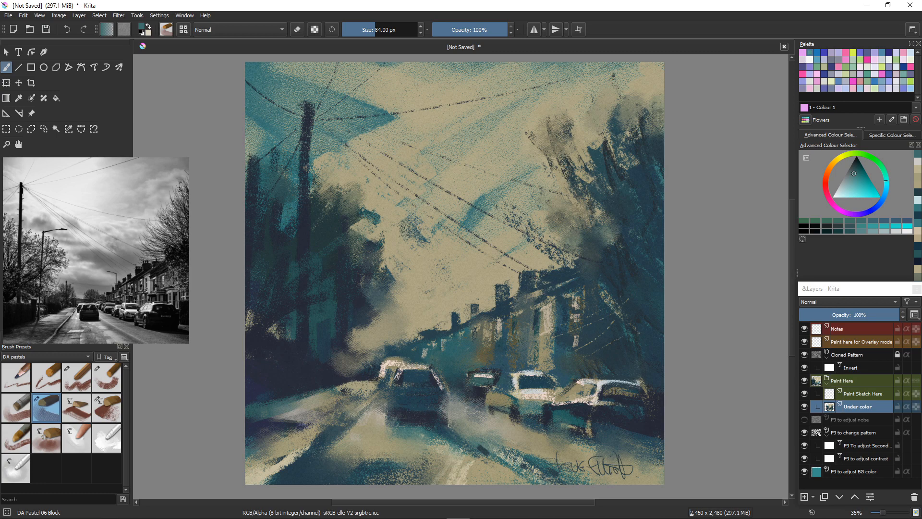
Sample dark blue from the row of houses and paint the distant chimneys with DA Pastel 06 Block at 28 px
left_click(447, 331, "ctrl")
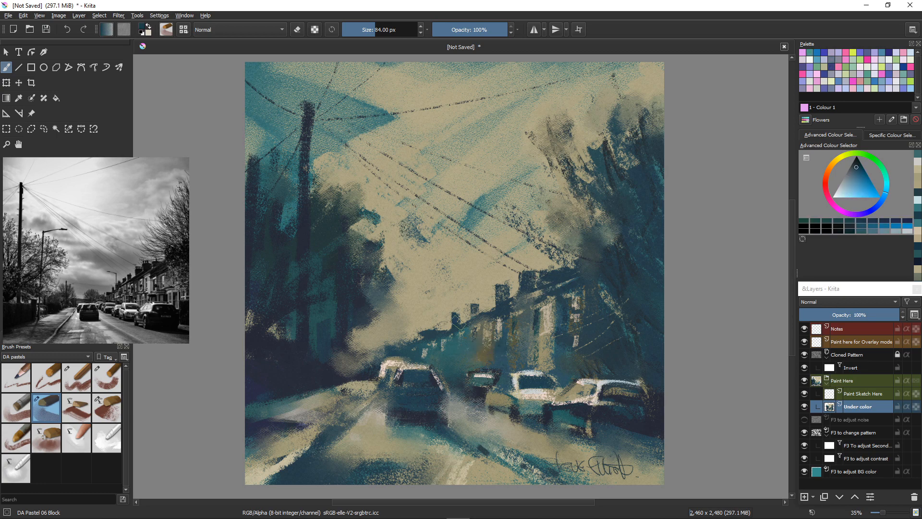
key("bracketleft")
key("bracketleft")
key("bracketleft")
key("bracketleft")
key("bracketleft")
key("bracketleft")
key("bracketleft")
key("bracketleft")
key("bracketleft")
key("bracketleft")
key("bracketleft")
key("bracketleft")
key("bracketleft")
key("bracketleft")
mouse_move(456, 308)
left_mouse_down()
mouse_move(455, 316)
mouse_move(477, 304)
left_mouse_up()
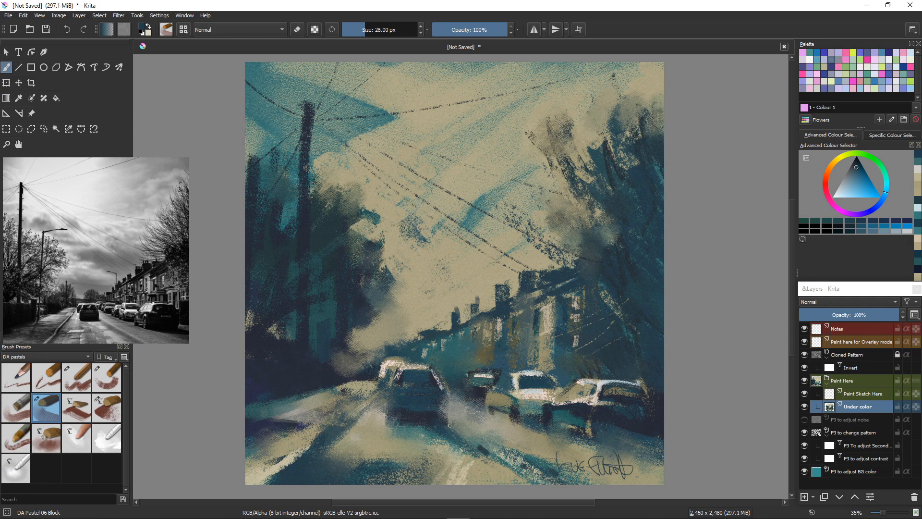
Roughen the chimneys and add small roofline details along the houses with DA Pastel 08 Impact at 35 px
left_click(105, 408)
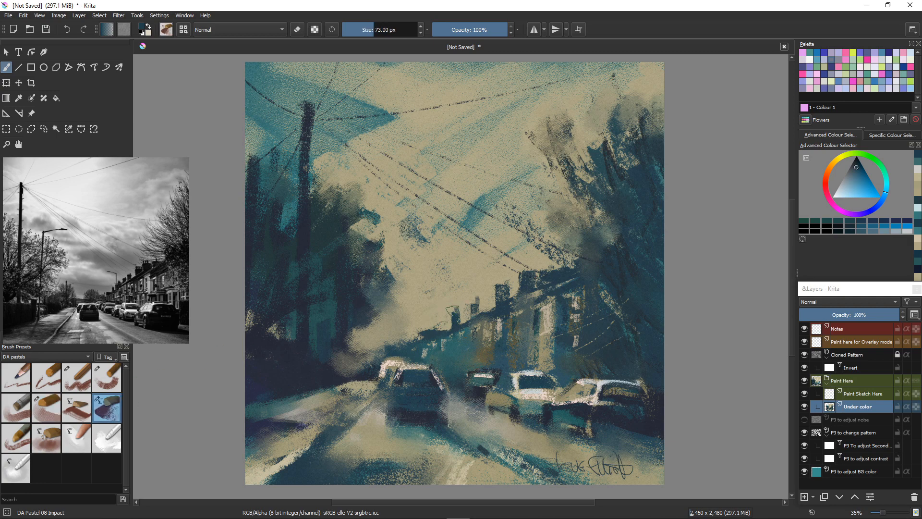
key("bracketleft")
key("bracketleft")
key("bracketleft")
key("bracketleft")
key("bracketleft")
key("bracketleft")
key("bracketleft")
key("bracketleft")
key("bracketleft")
key("bracketleft")
mouse_move(455, 309)
left_mouse_down()
mouse_move(458, 329)
mouse_move(476, 309)
left_mouse_up()
left_click_drag(503, 282, 505, 287)
left_click_drag(429, 330, 423, 333)
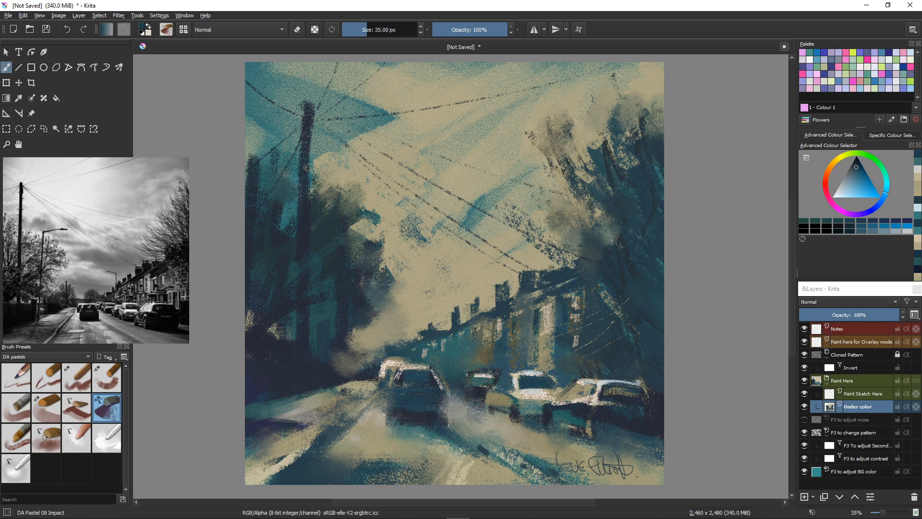